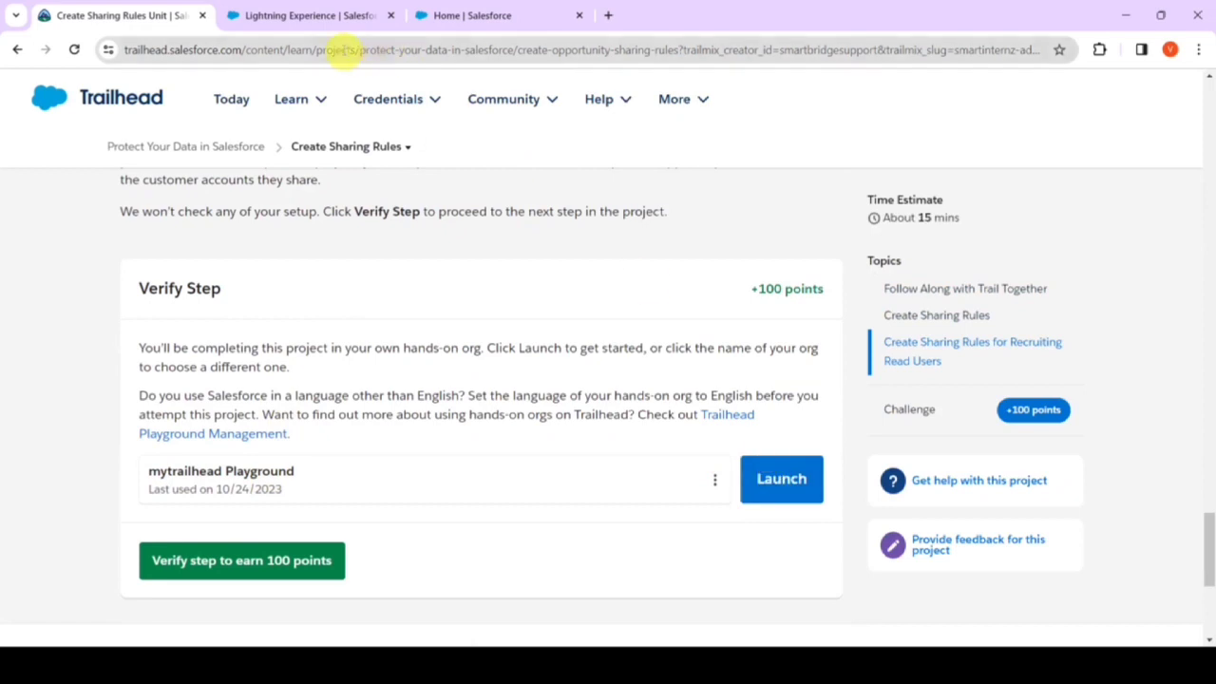
Step: Review the Trailhead instructions for creating the opportunity sharing rule, including the Setup page it requires
left_click(1126, 88)
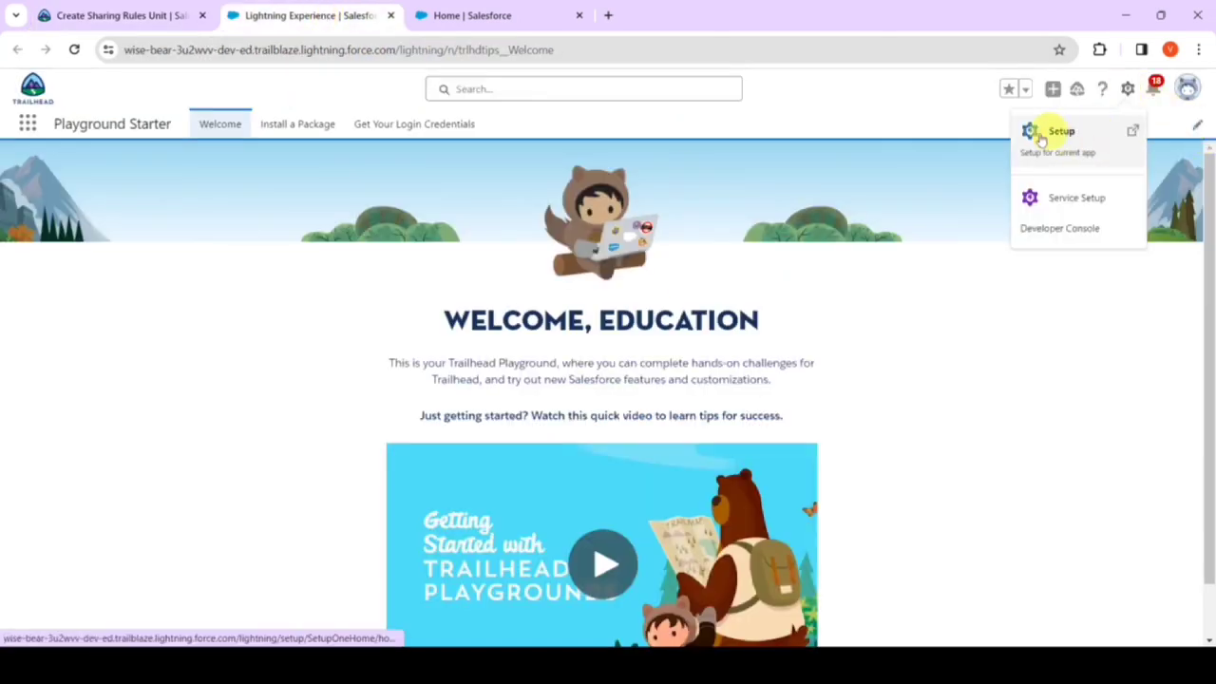
left_click(471, 15)
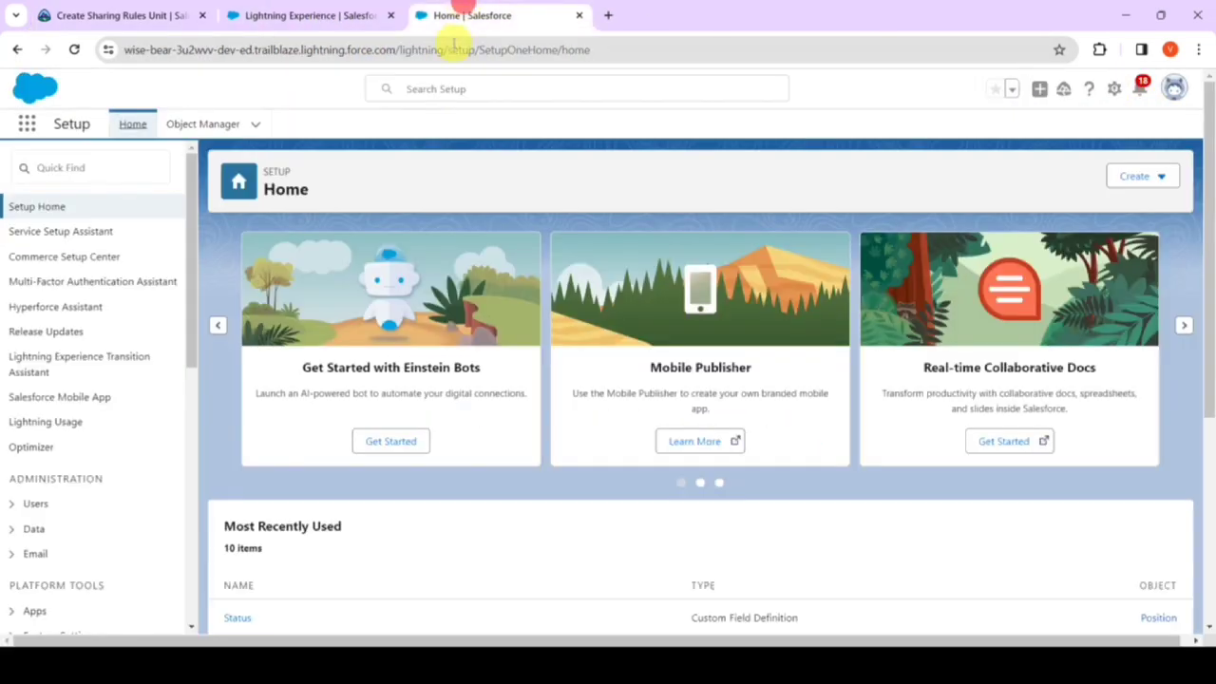
left_click(171, 15)
scroll(352, 342, "up", 20)
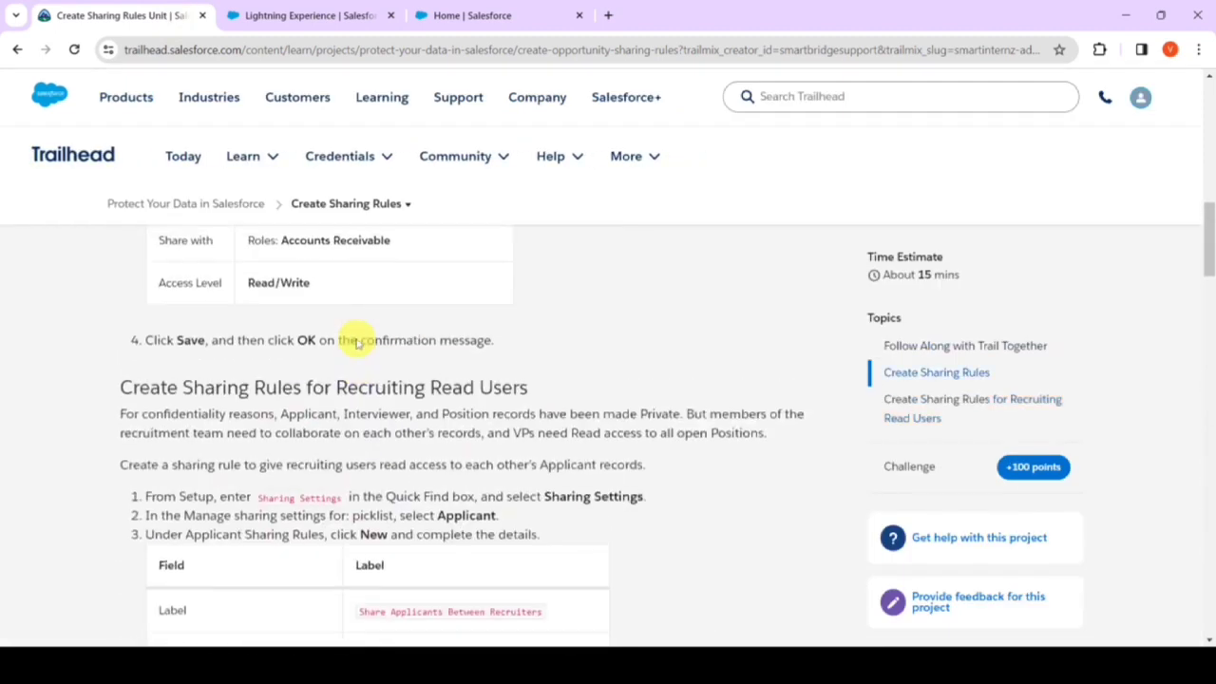
scroll(356, 342, "down", 5)
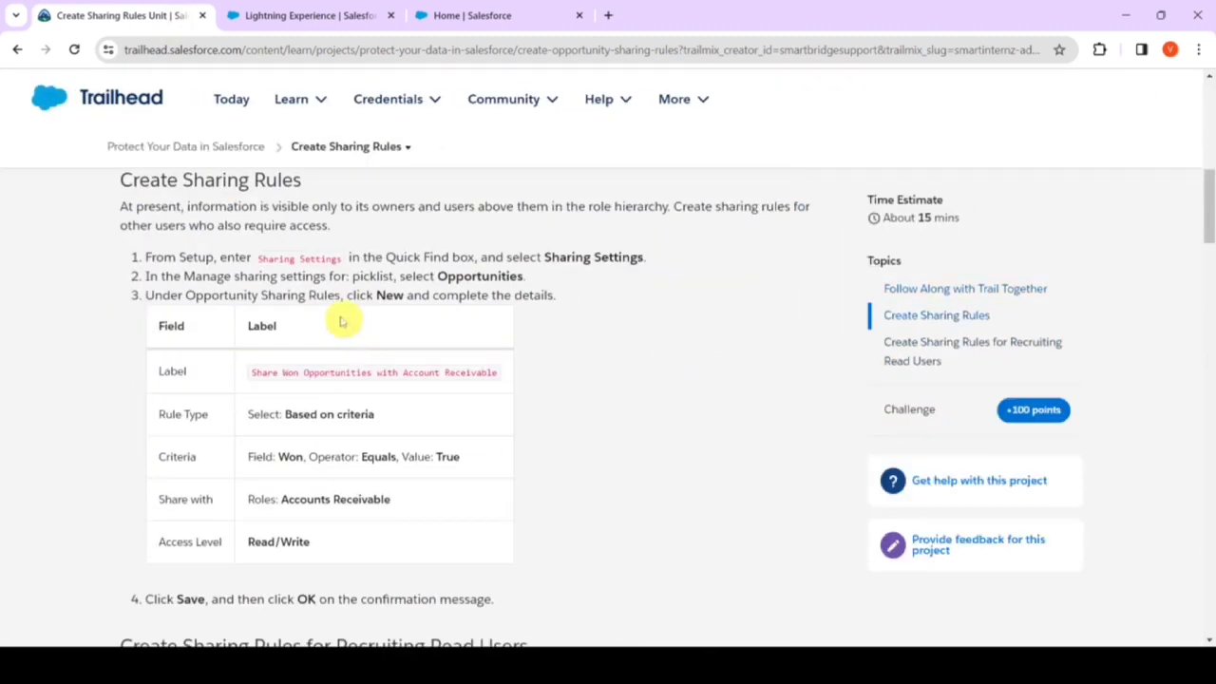
left_click_drag(269, 258, 342, 259)
Step: Search Salesforce Setup for "sharing" and open the Sharing Settings page
left_click(470, 15)
left_click(97, 167)
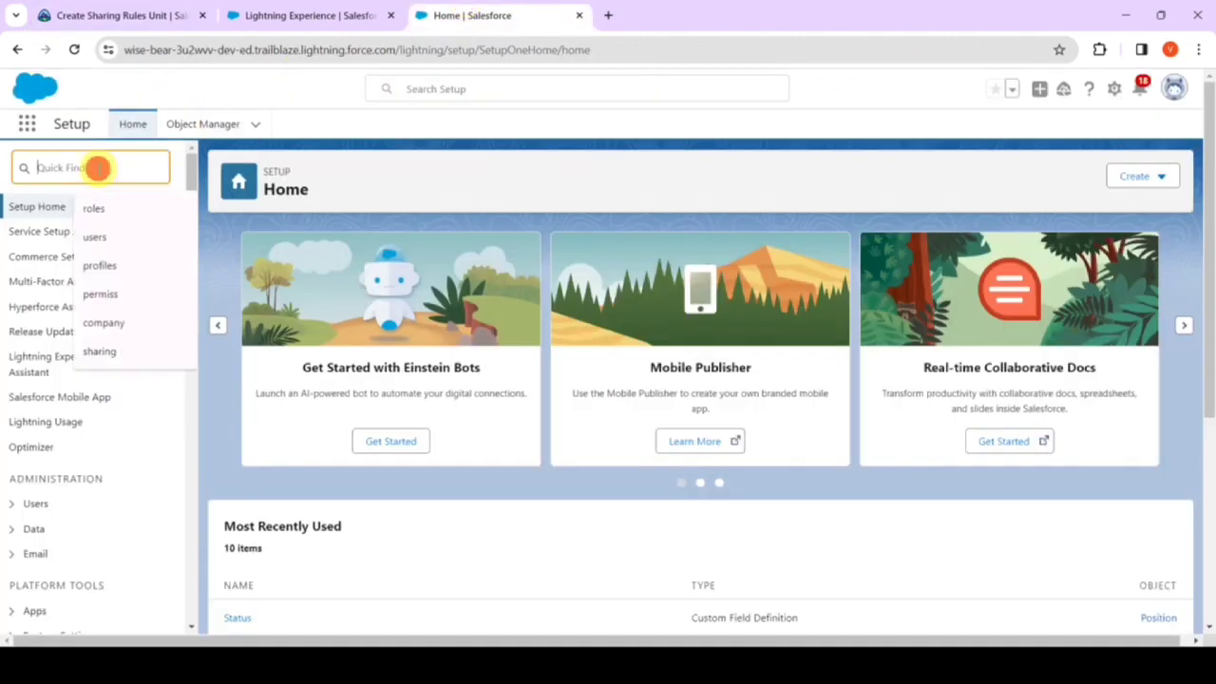
type("sh")
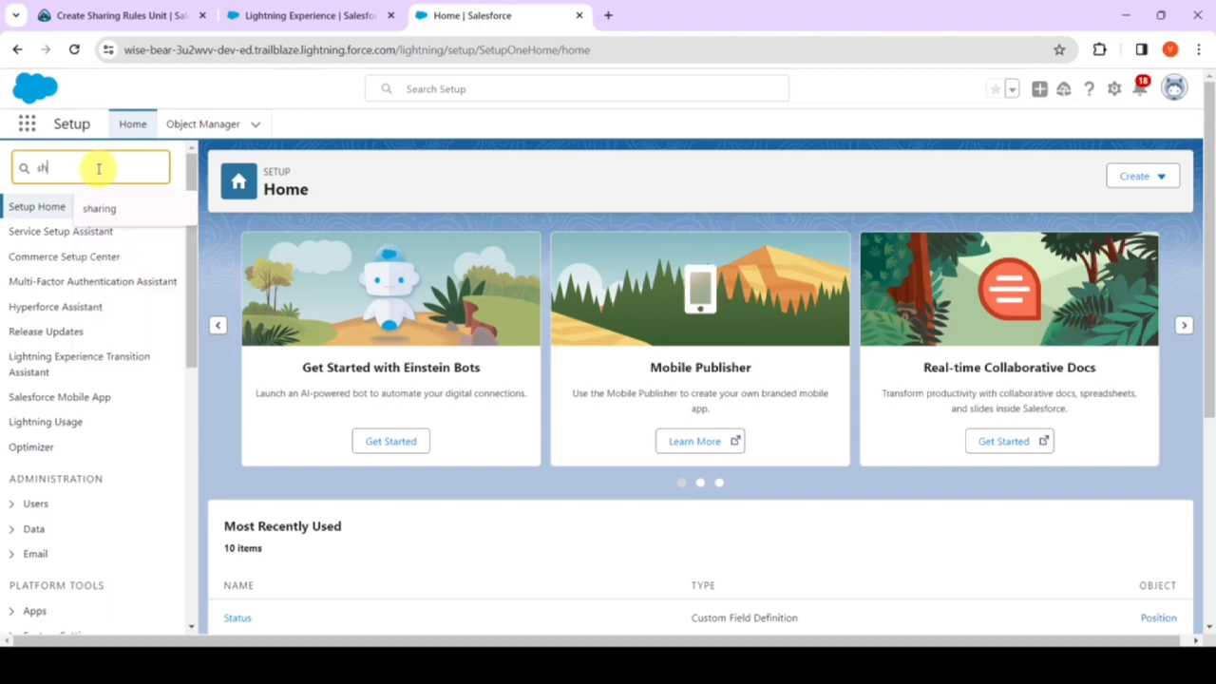
type("aring")
left_click(76, 272)
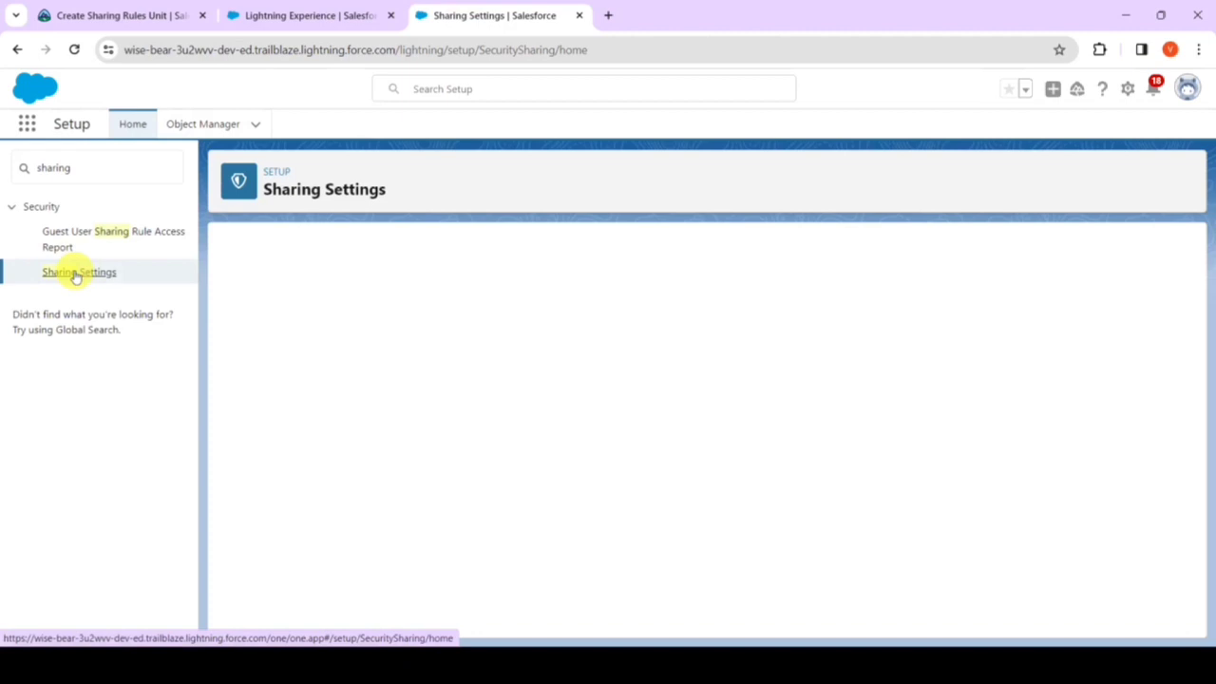
Step: Show the sharing settings for Opportunities and start a new opportunity sharing rule
left_click(402, 315)
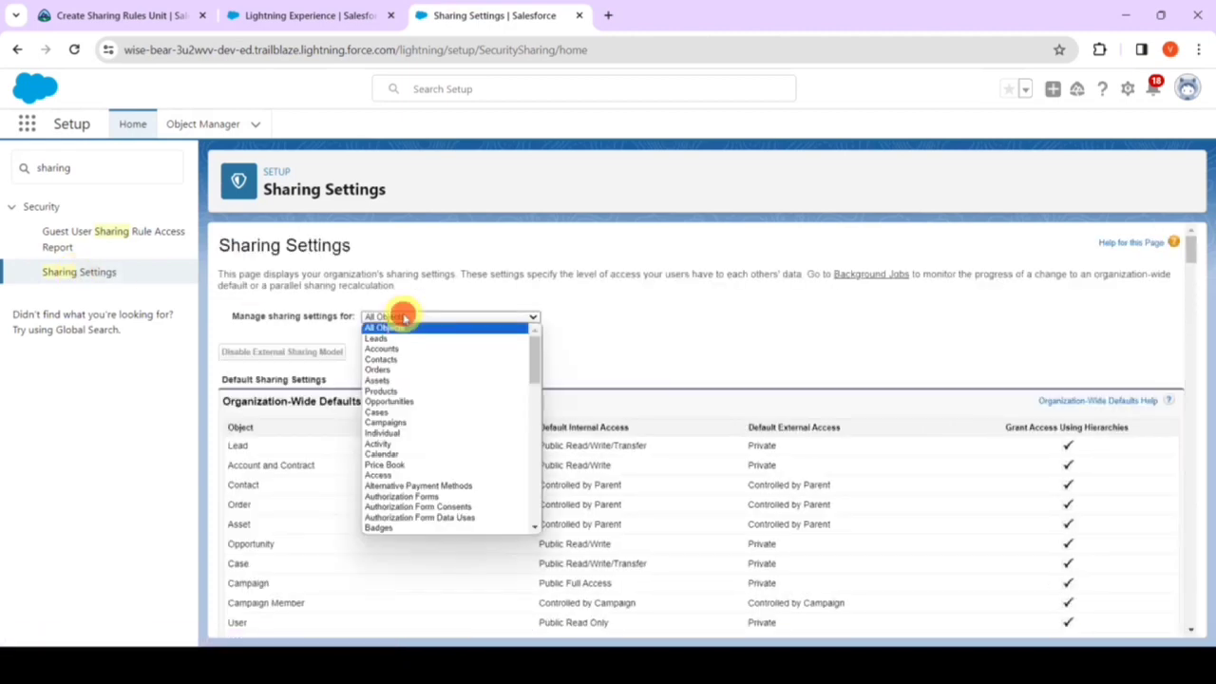
left_click(391, 401)
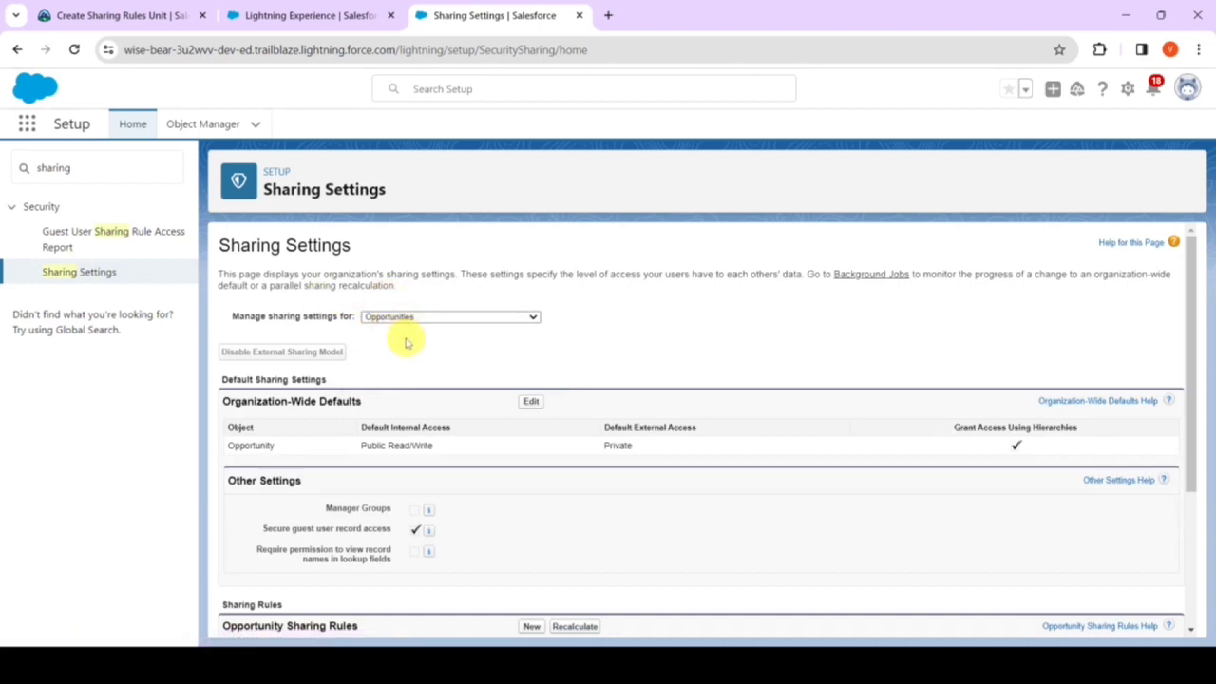
scroll(406, 342, "down", 1)
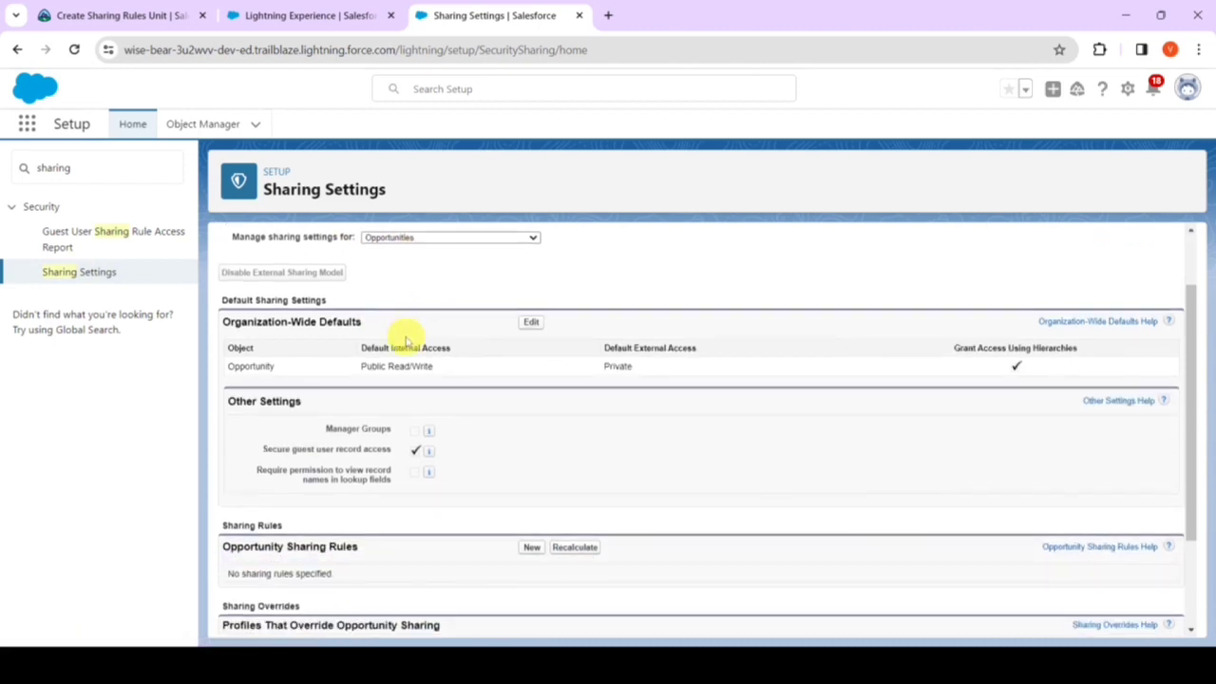
scroll(408, 342, "down", 1)
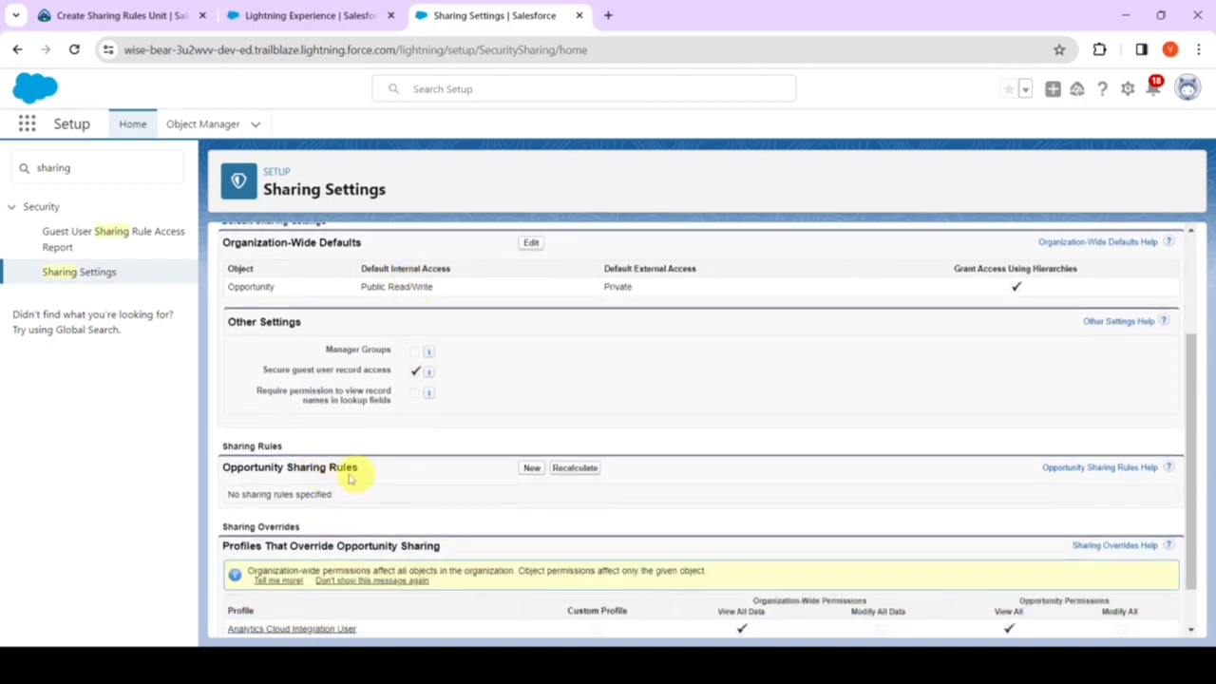
left_click(530, 469)
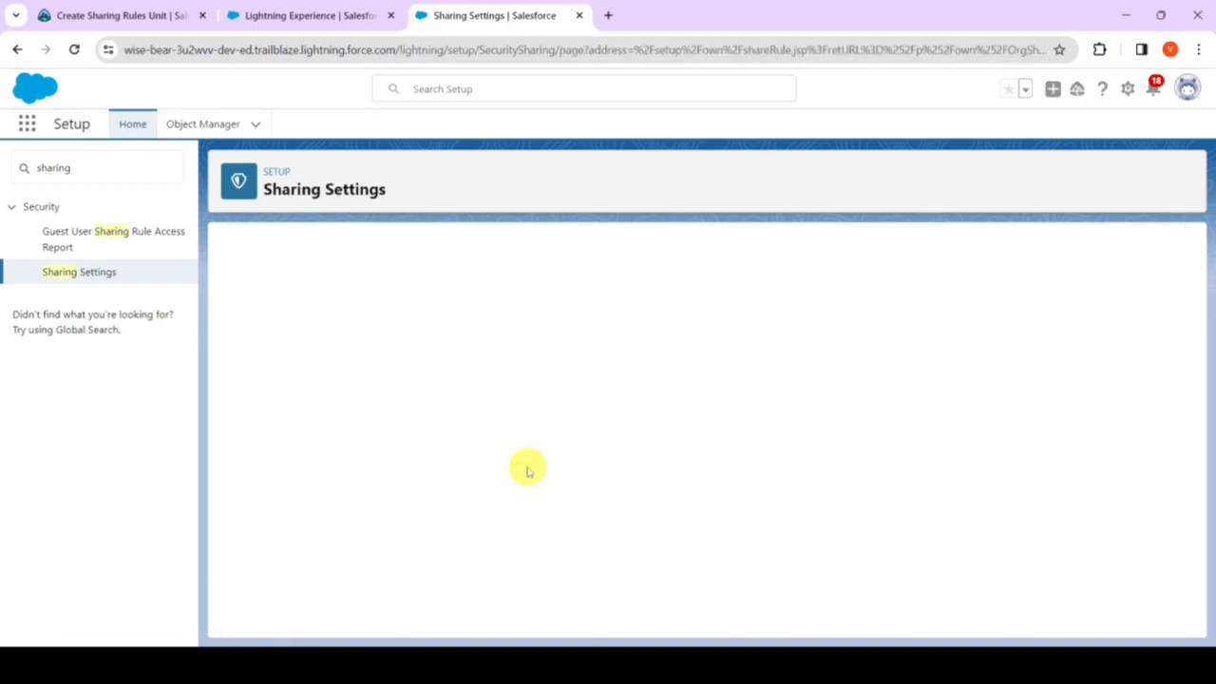
Step: Label the rule "Share Won Opportunities with Account Receivable", copied from the Trailhead instructions, and set its rule type to Based on criteria
left_click(133, 15)
left_click_drag(251, 372, 476, 373)
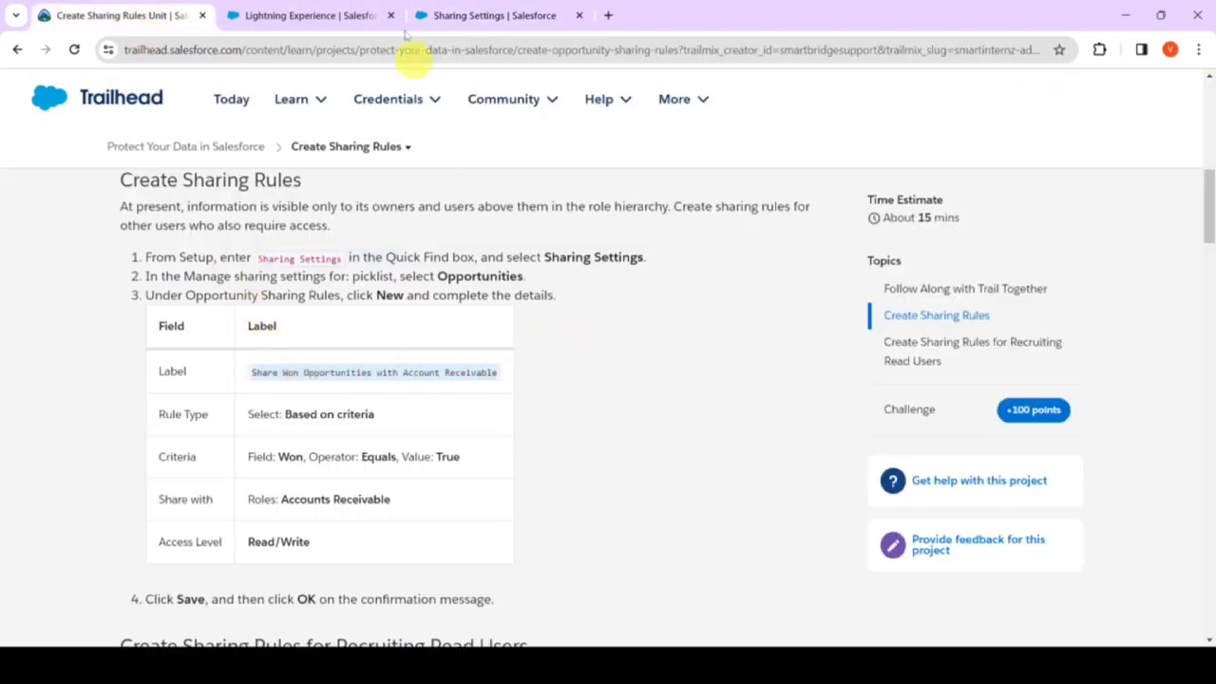
left_click(489, 15)
left_click(472, 378)
key("ctrl+v")
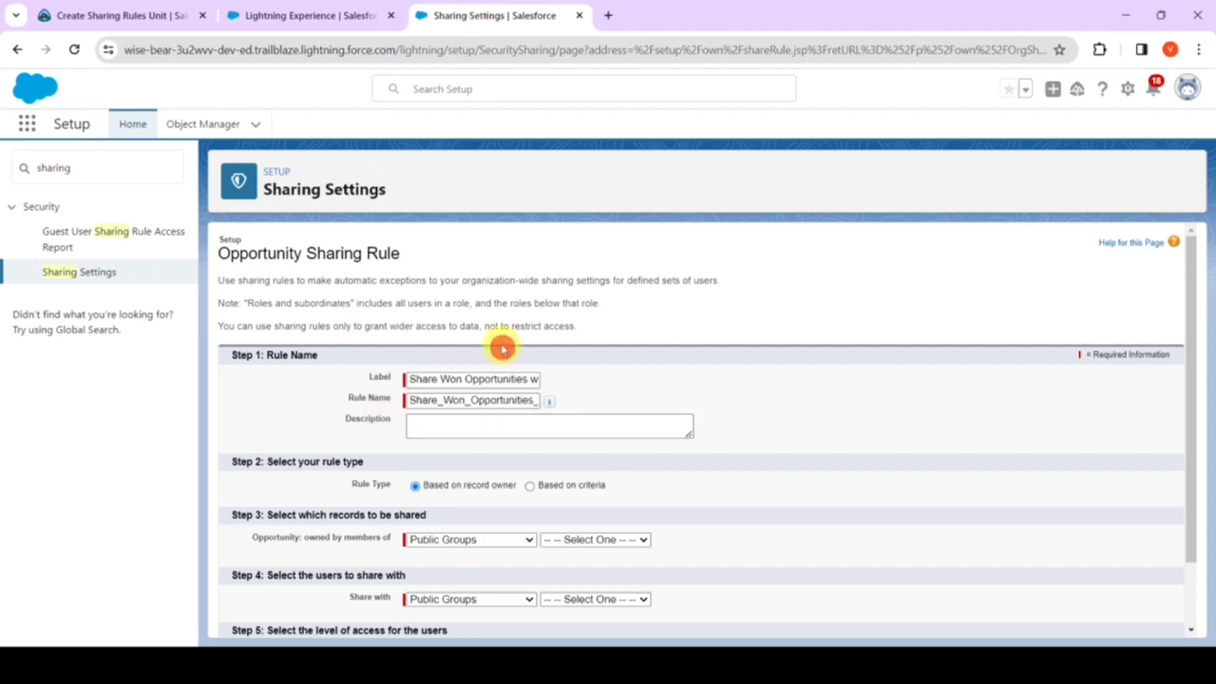
scroll(503, 348, "down", 2)
left_click(529, 408)
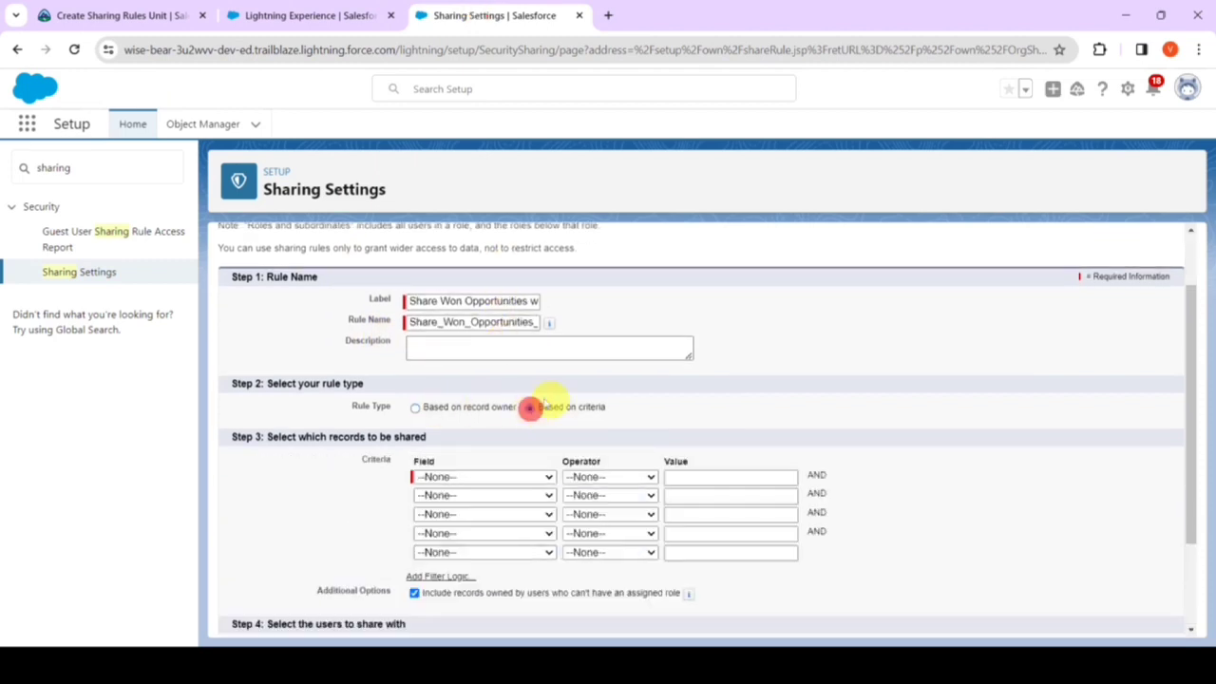
Step: Following the Trailhead table, set the rule's first criterion to field Won, operator equals, value True
left_click(122, 15)
scroll(349, 357, "down", 1)
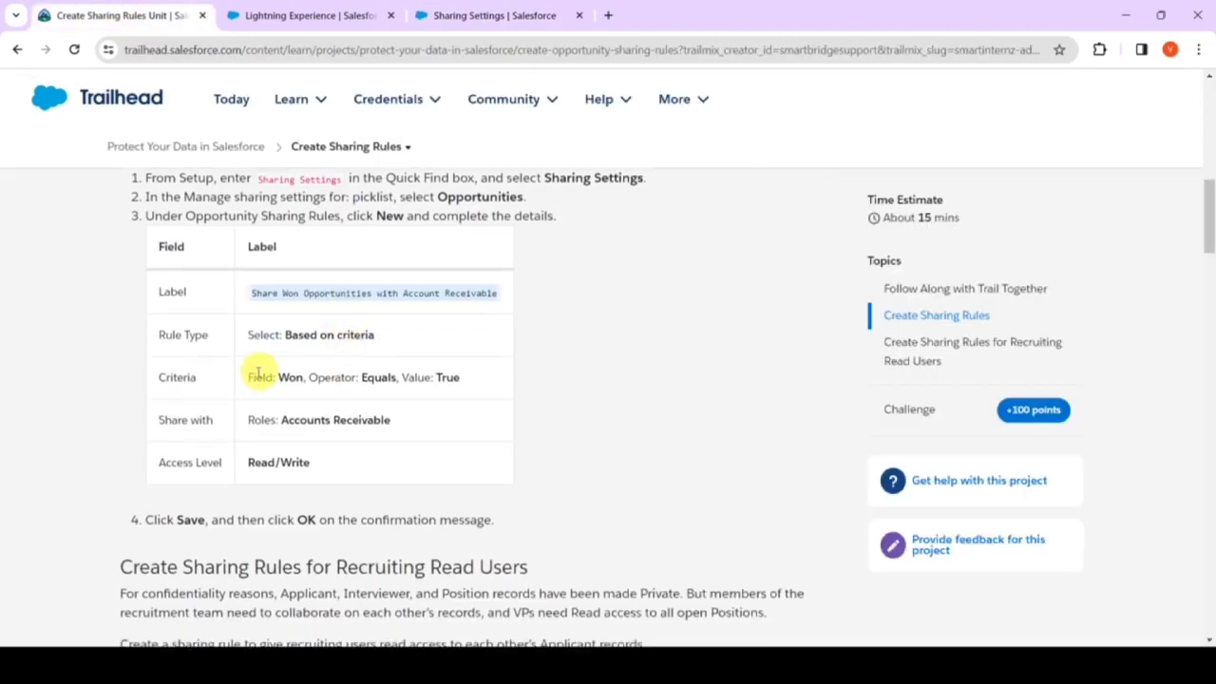
left_click(522, 15)
left_click(467, 476)
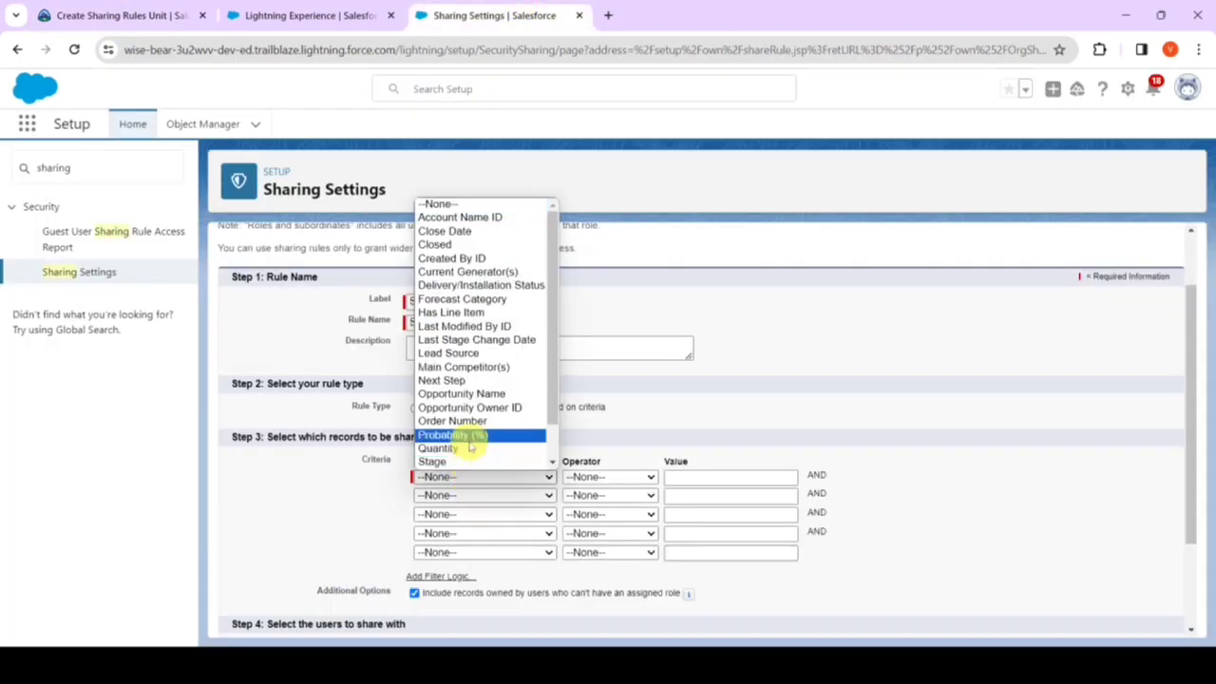
scroll(468, 446, "down", 1)
left_click(462, 462)
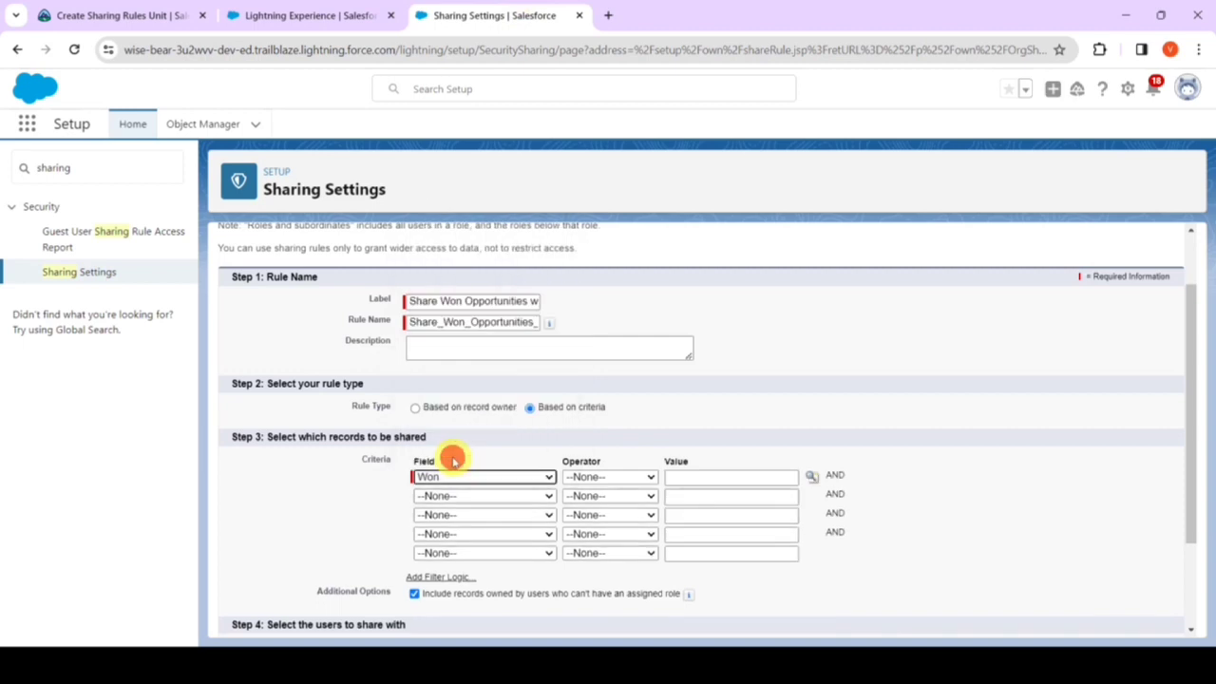
left_click(602, 477)
left_click(599, 496)
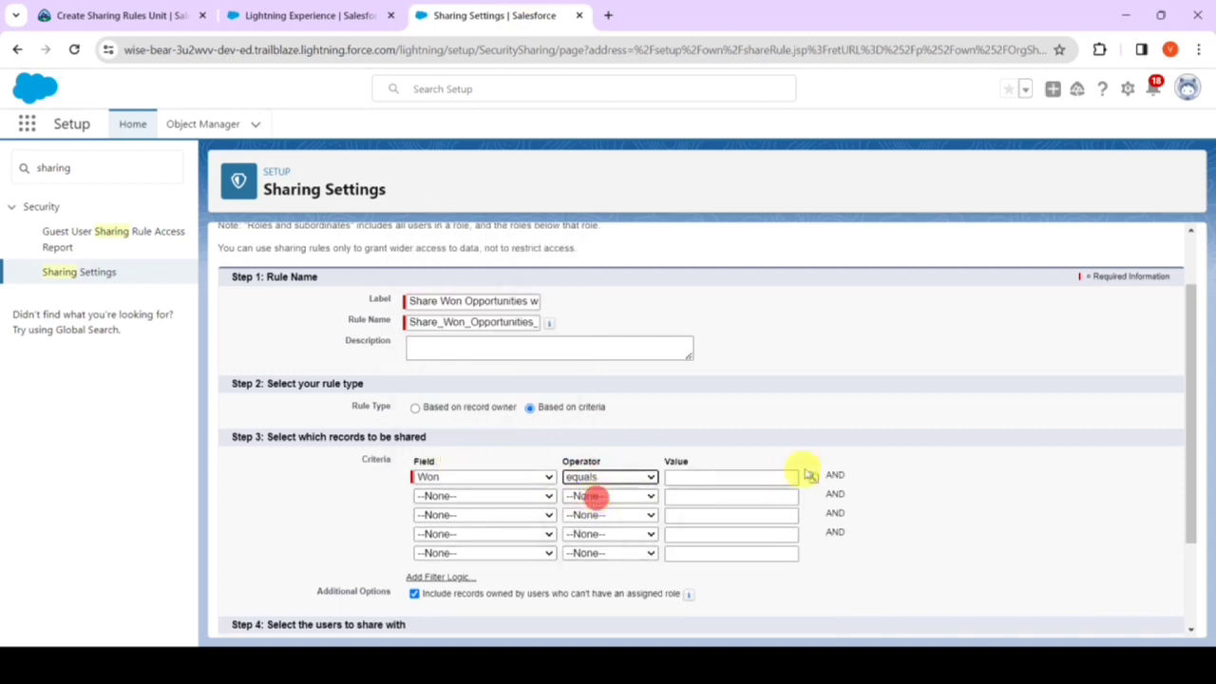
left_click(810, 476)
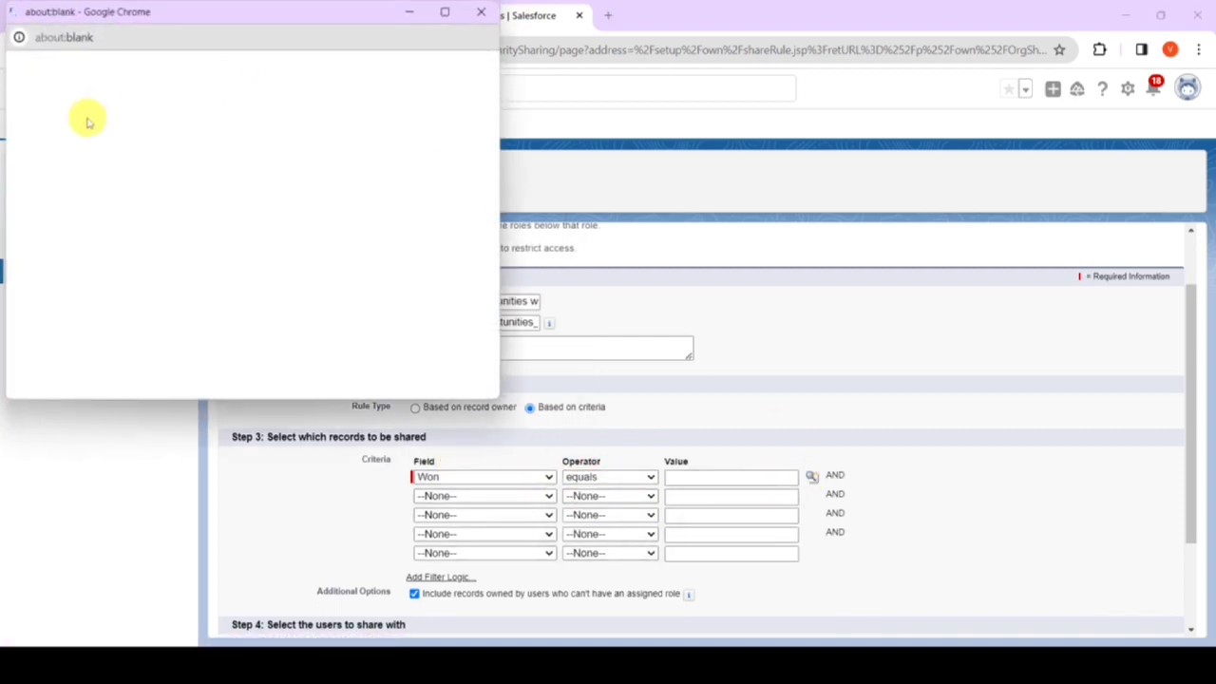
left_click(55, 142)
left_click(240, 192)
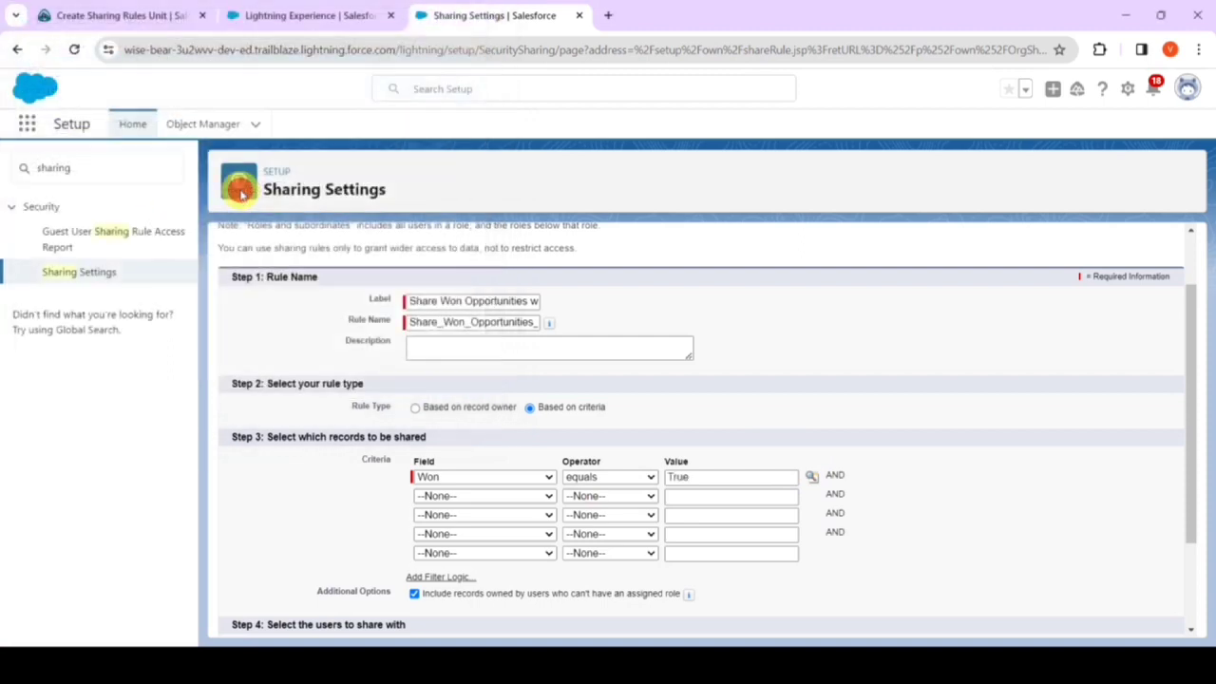
Step: Check the Trailhead table for the share target and share the rule's records with the Accounts Receivable role
scroll(427, 367, "down", 3)
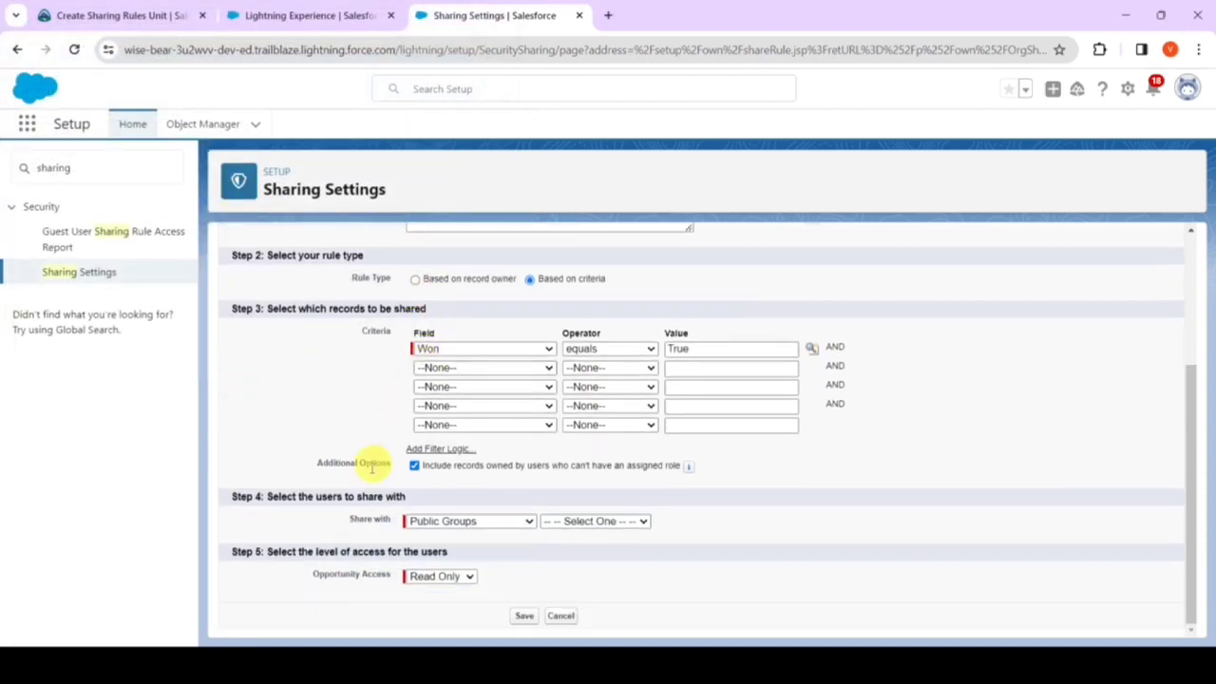
left_click(468, 520)
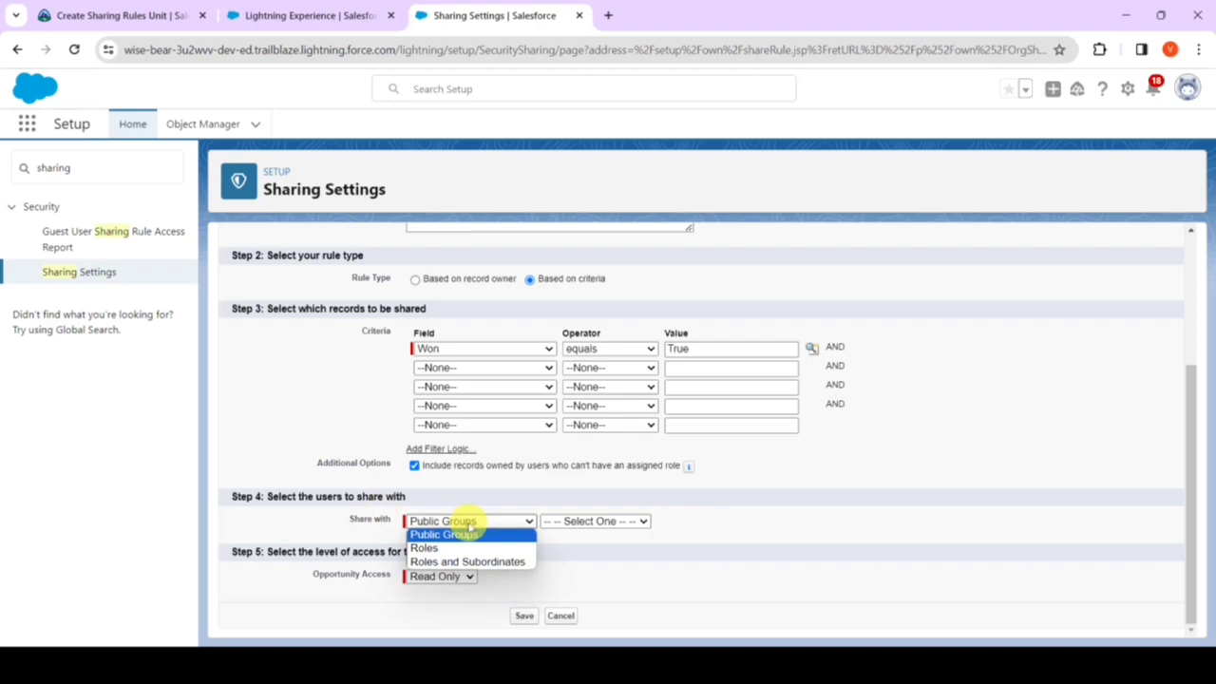
scroll(469, 516, "up", 1)
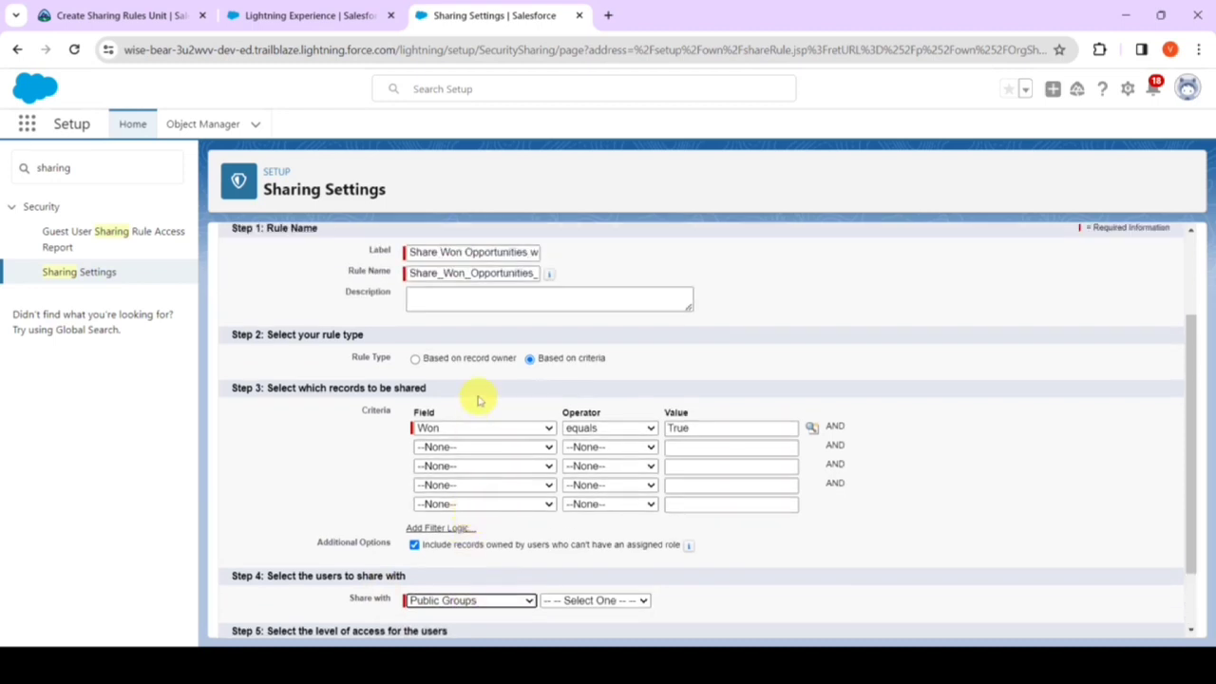
scroll(478, 400, "down", 1)
left_click(95, 12)
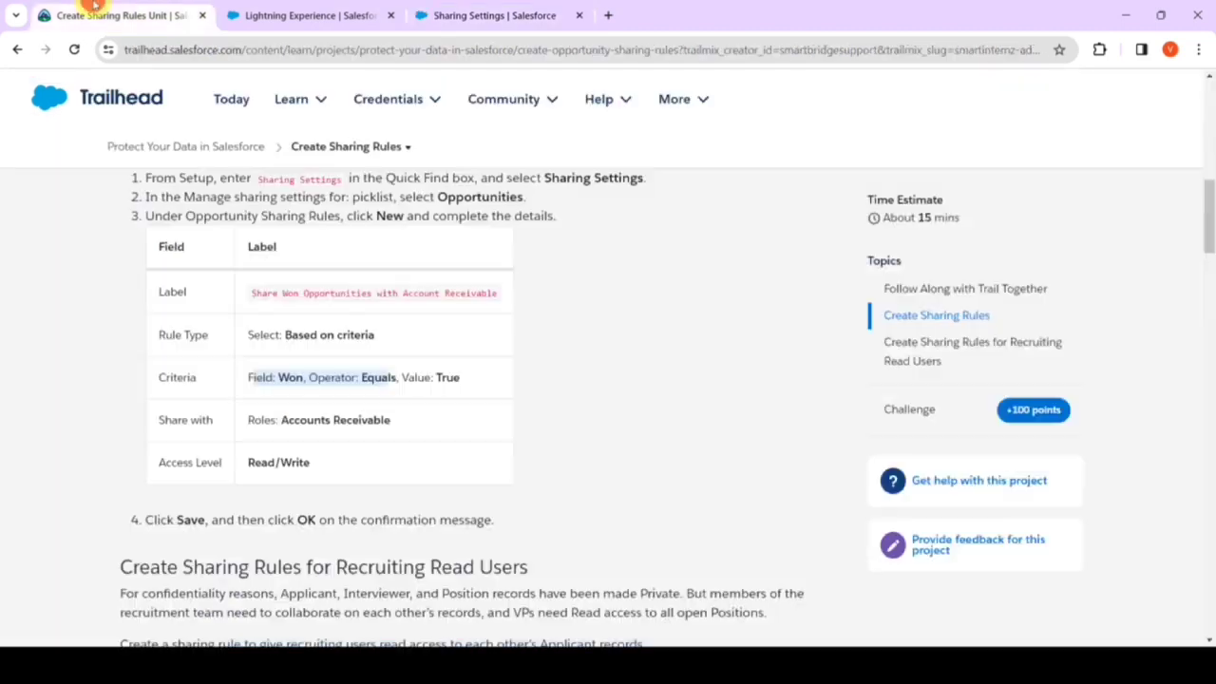
scroll(281, 386, "down", 1)
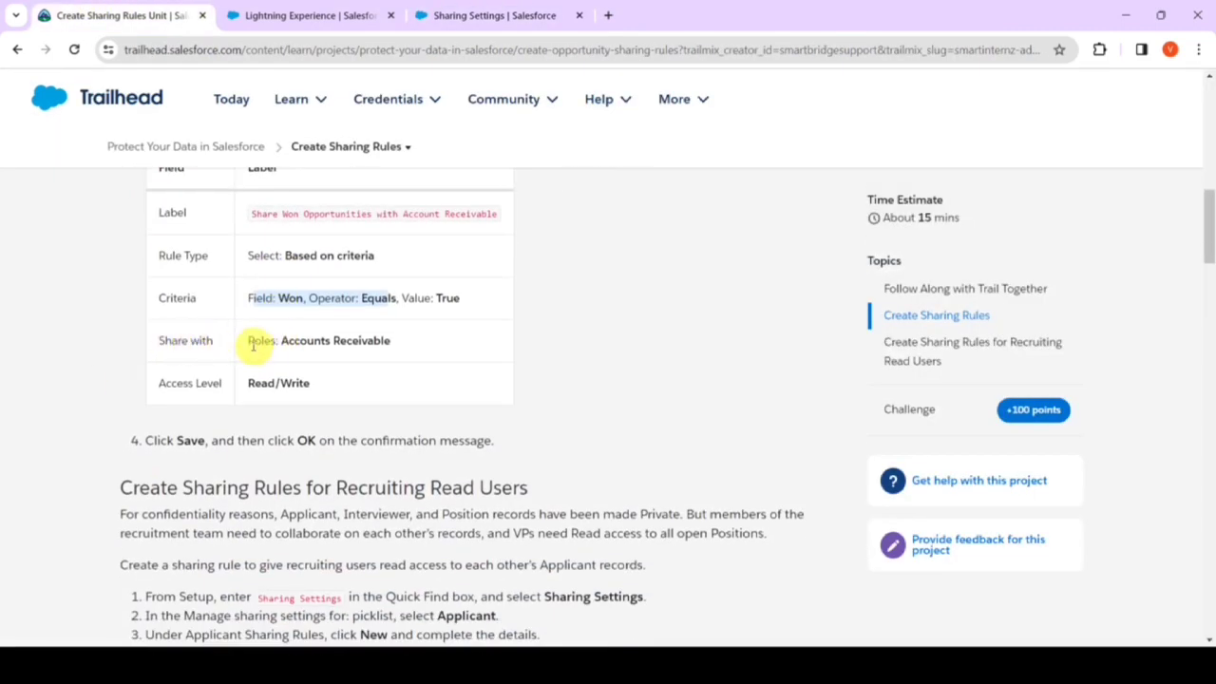
left_click_drag(249, 341, 399, 340)
left_click(498, 13)
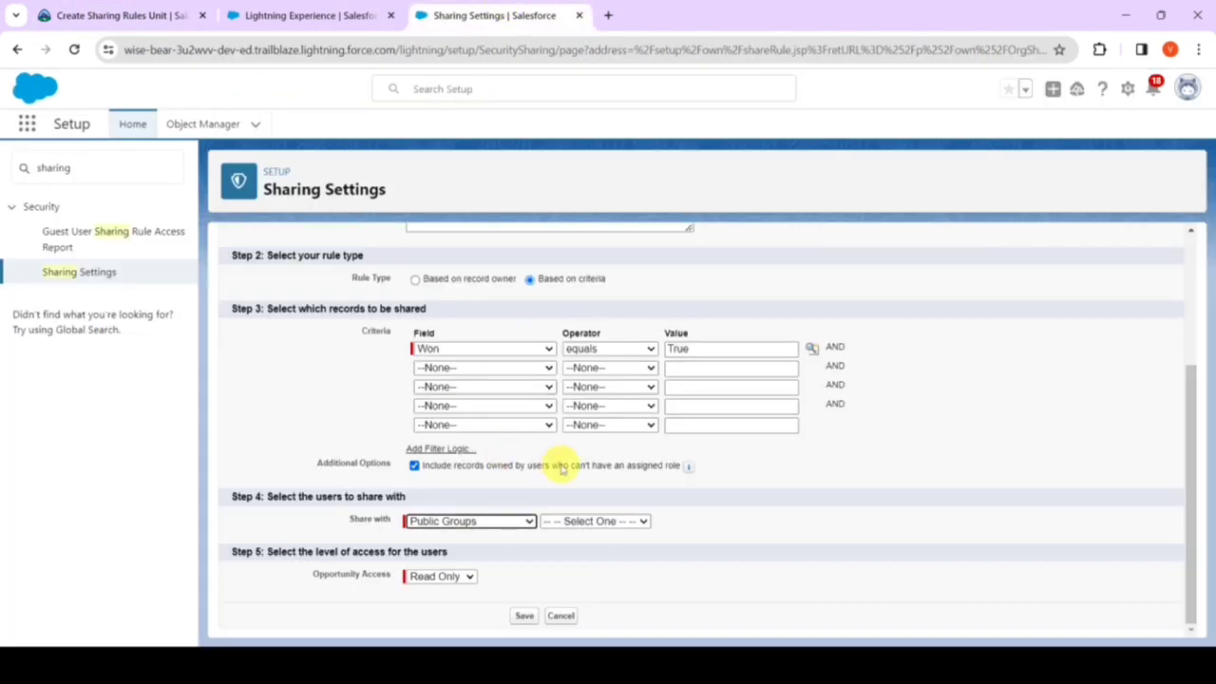
left_click(499, 520)
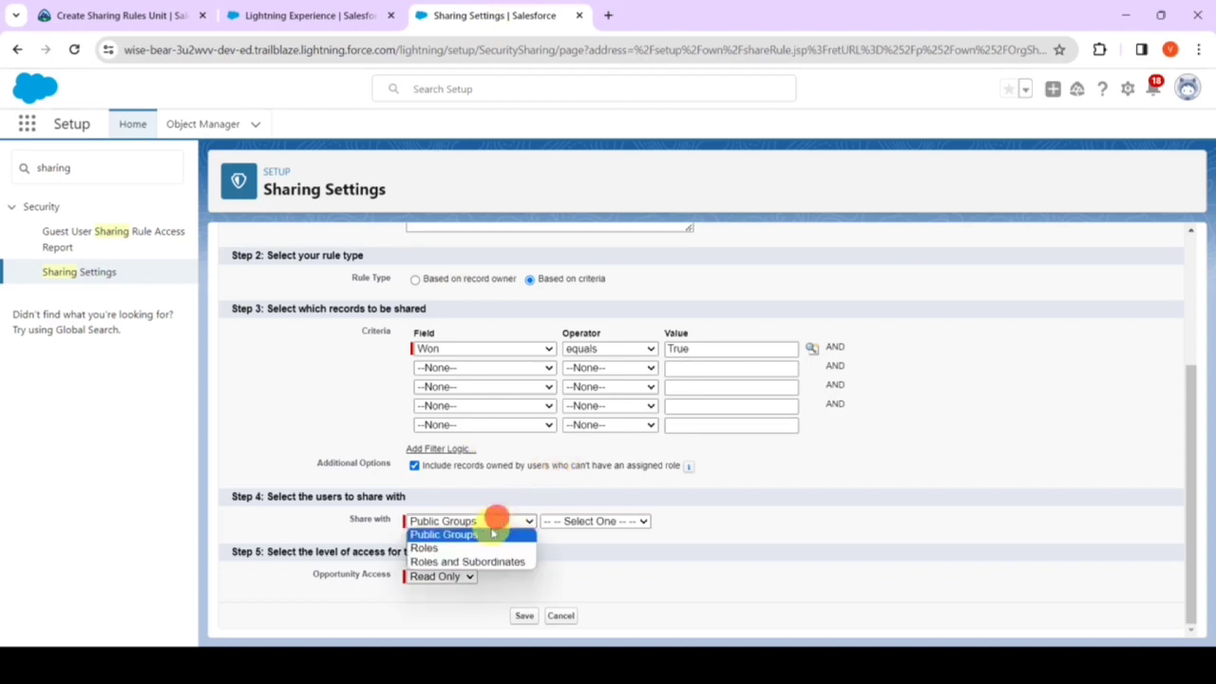
left_click(475, 549)
left_click(622, 521)
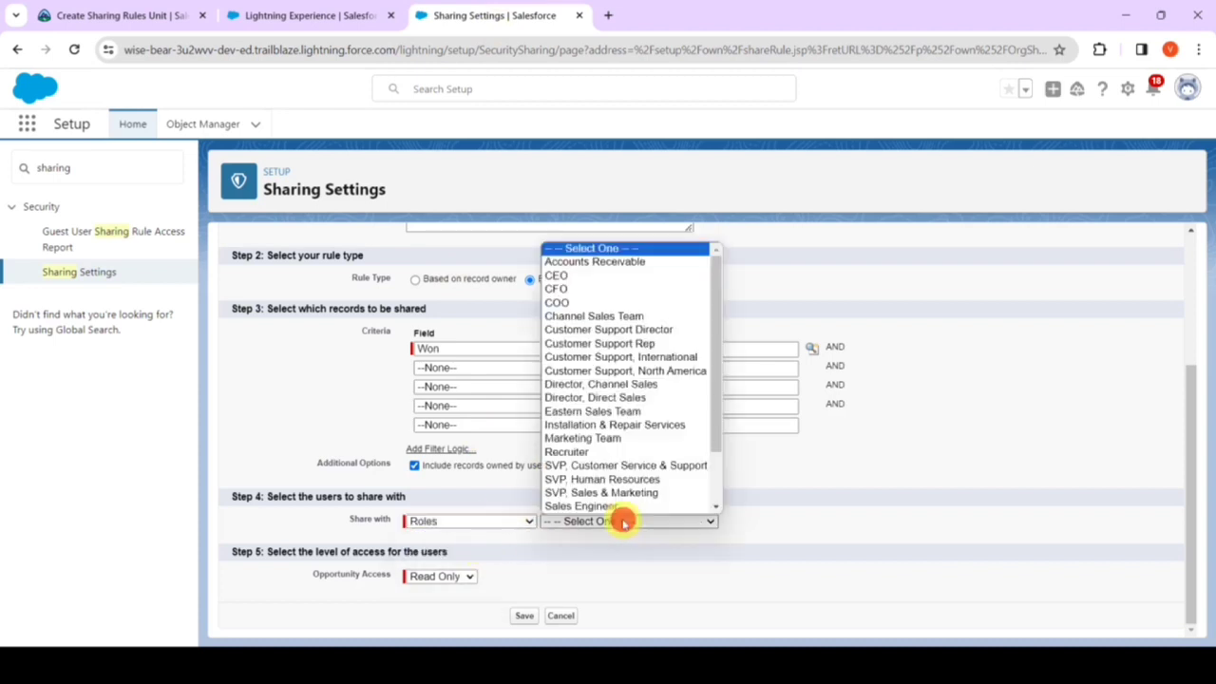
left_click(594, 262)
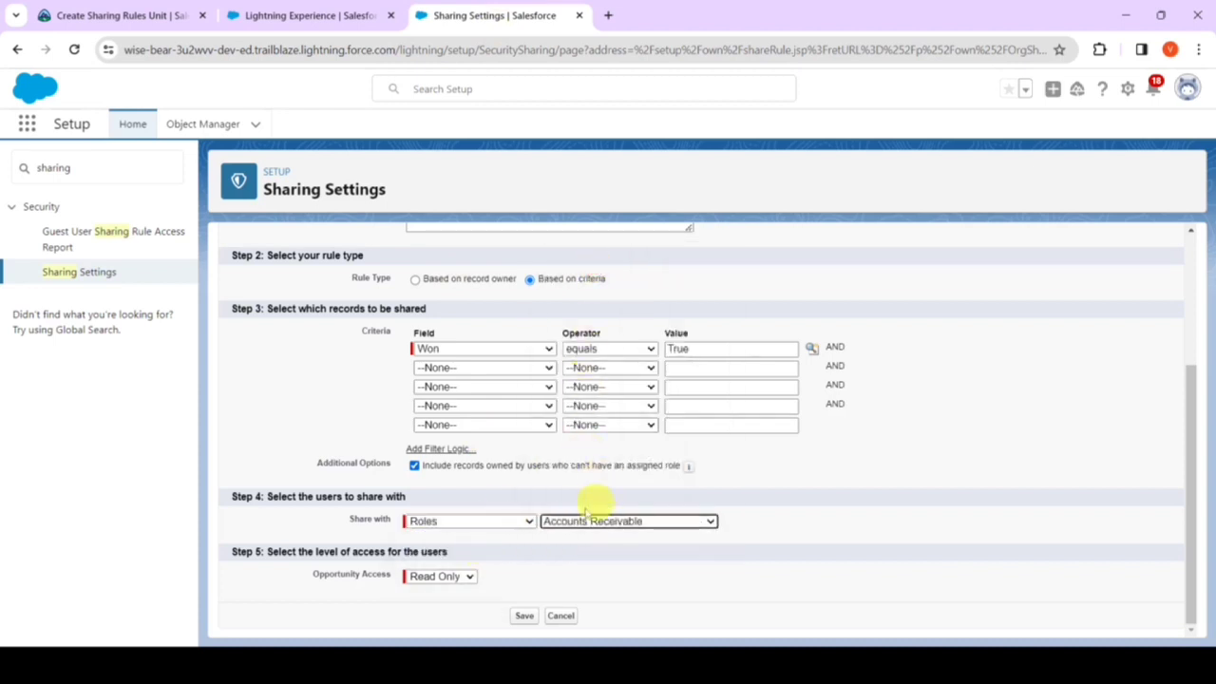
Step: Set the rule's opportunity access to Read/Write, then save the rule and accept the sharing recalculation
left_click(447, 577)
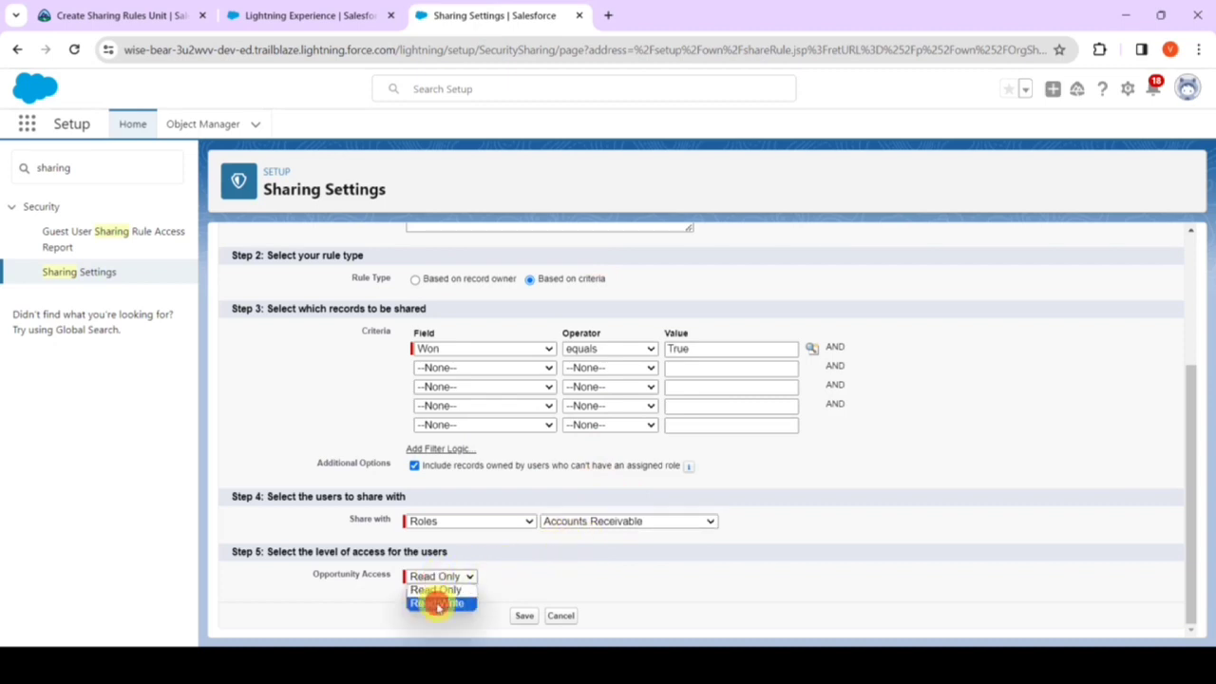
left_click(434, 602)
scroll(603, 554, "up", 5)
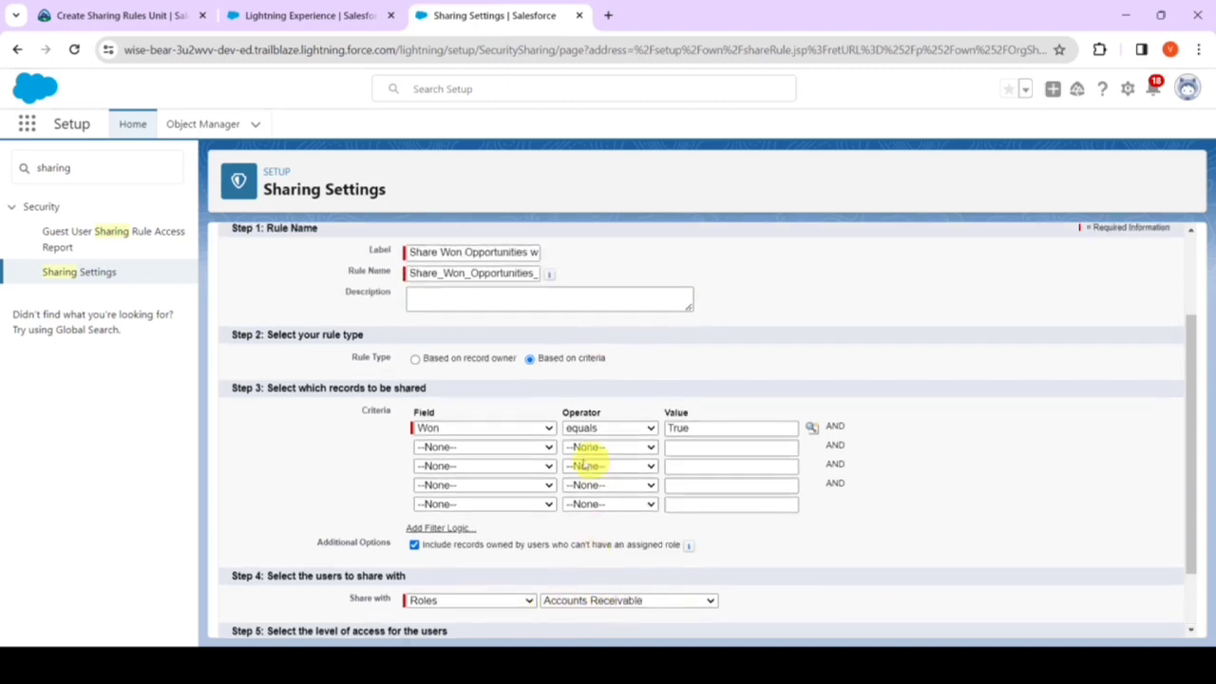
scroll(537, 424, "down", 5)
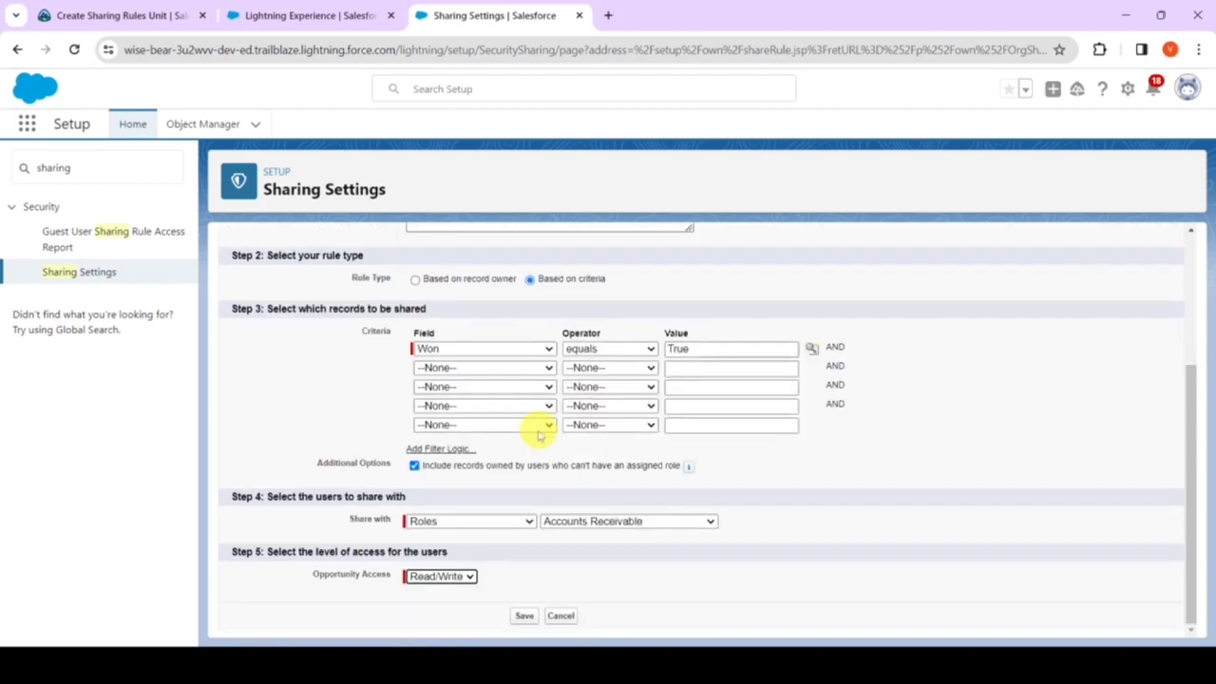
left_click(524, 617)
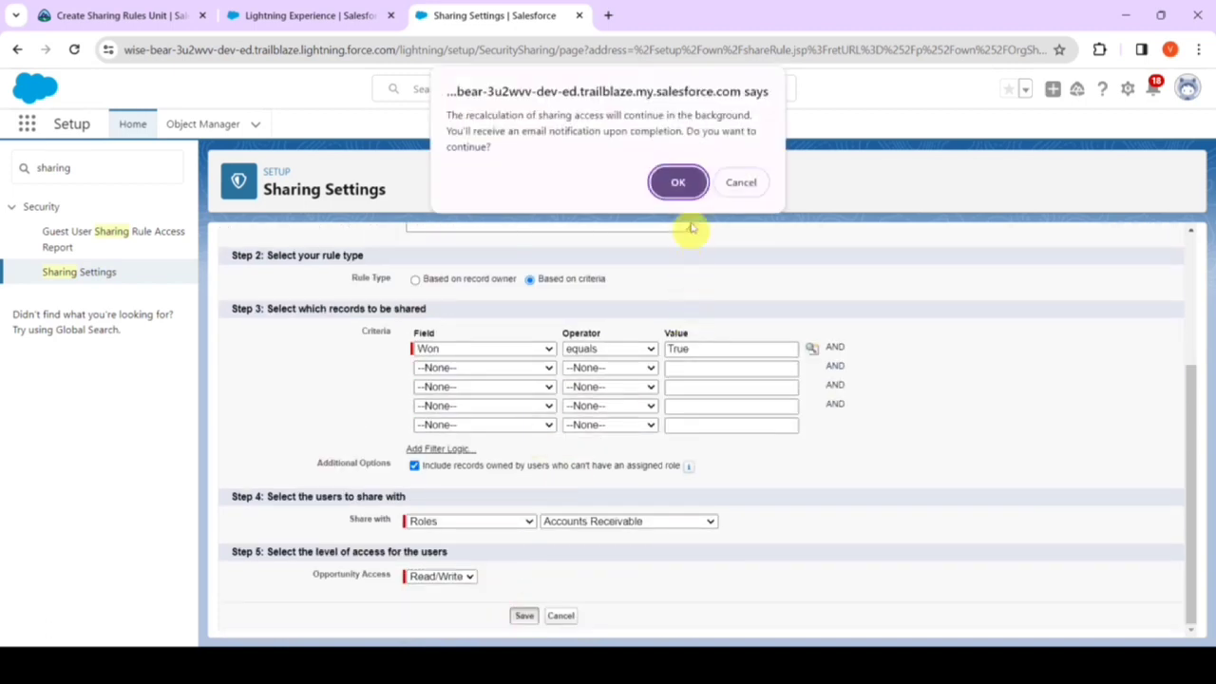
left_click(677, 180)
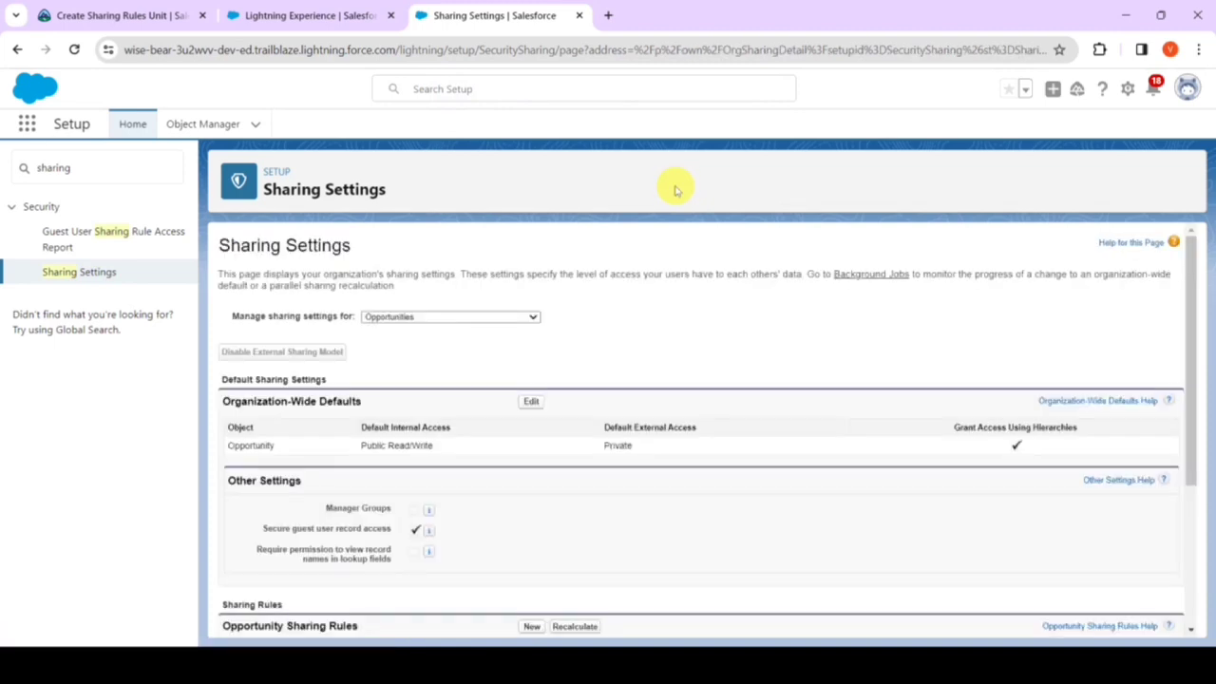
Step: Show the sharing settings for the Applicant object and start a new Applicant sharing rule
left_click(461, 318)
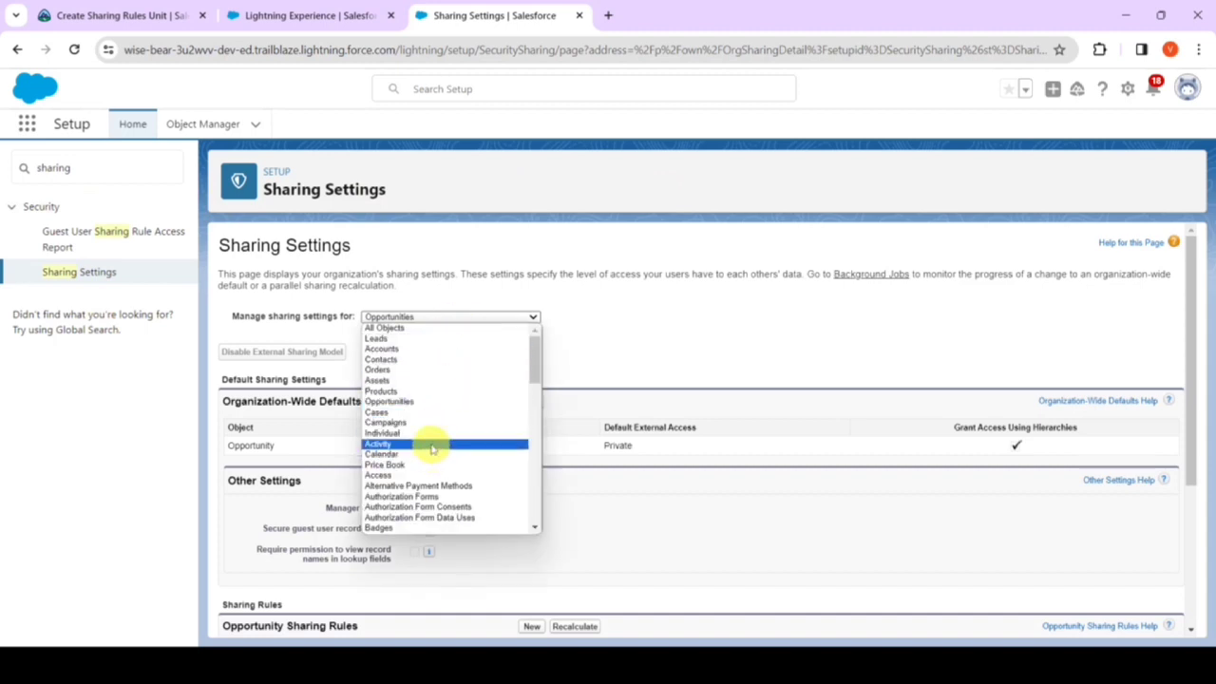
scroll(433, 454, "down", 3)
scroll(432, 444, "down", 3)
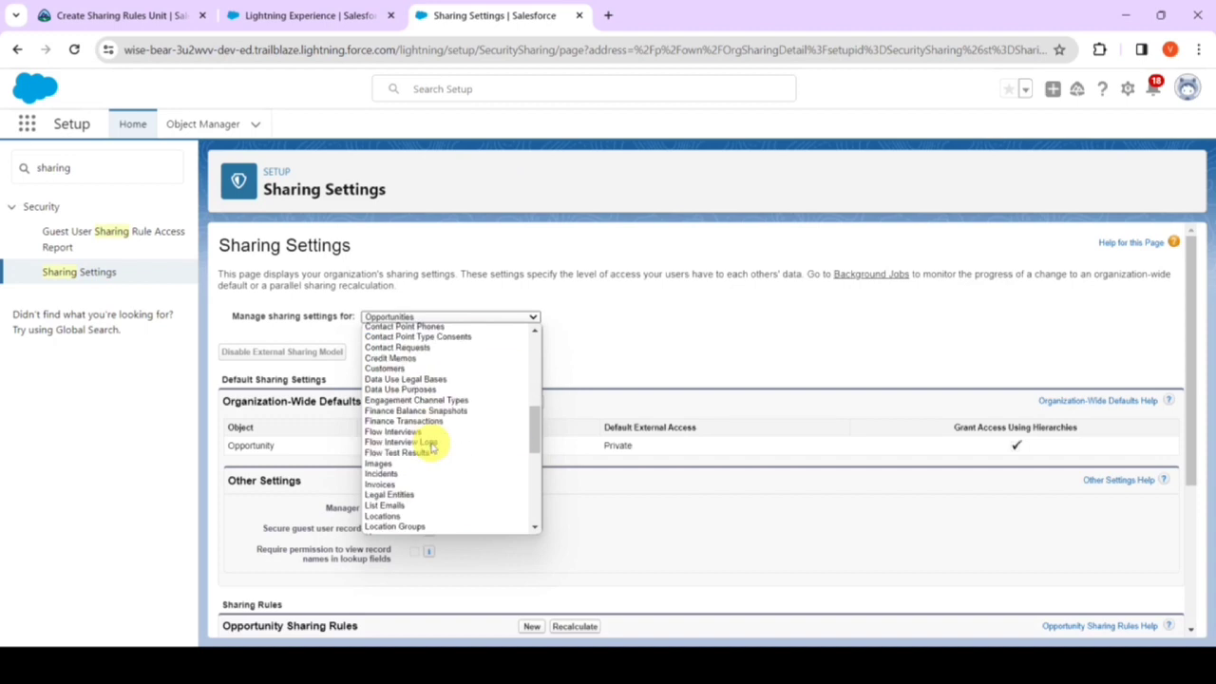
scroll(432, 442, "down", 1)
scroll(432, 442, "down", 3)
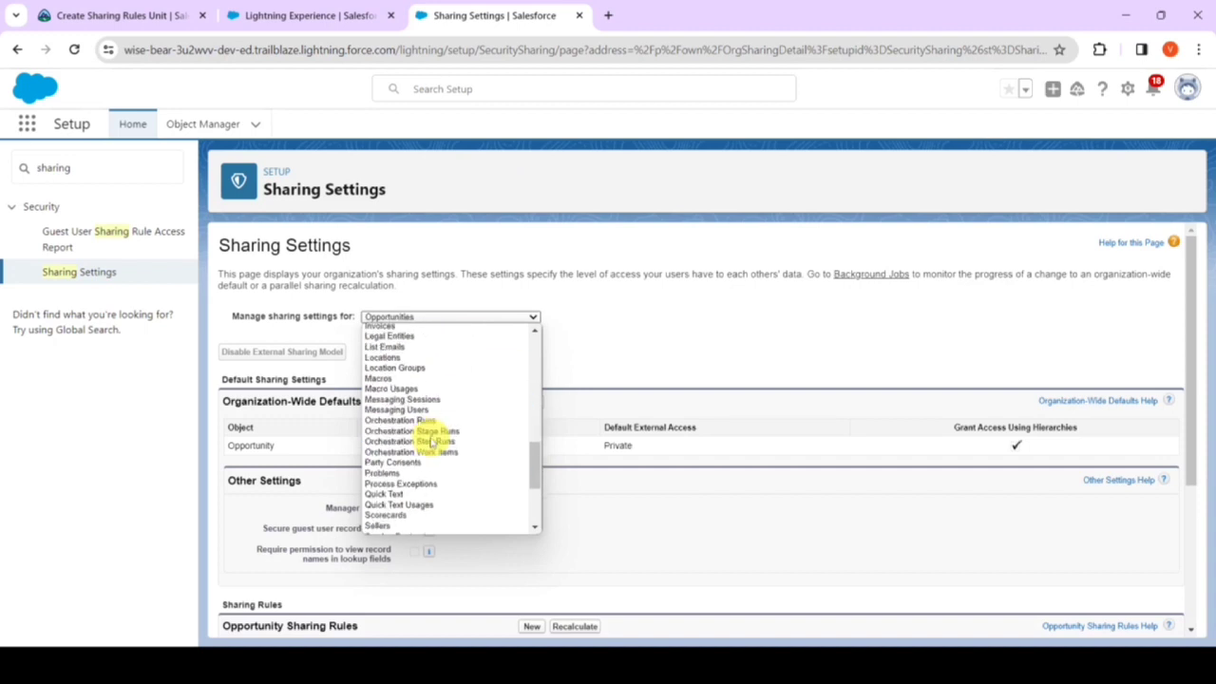
scroll(432, 442, "down", 4)
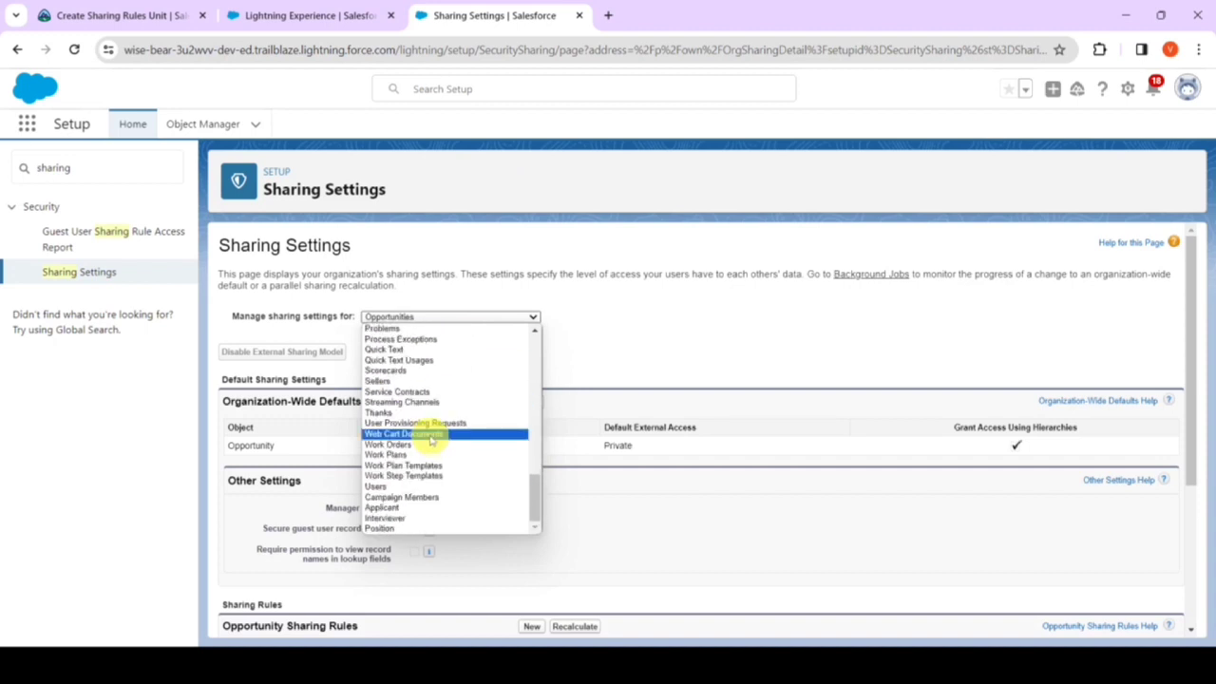
left_click(384, 509)
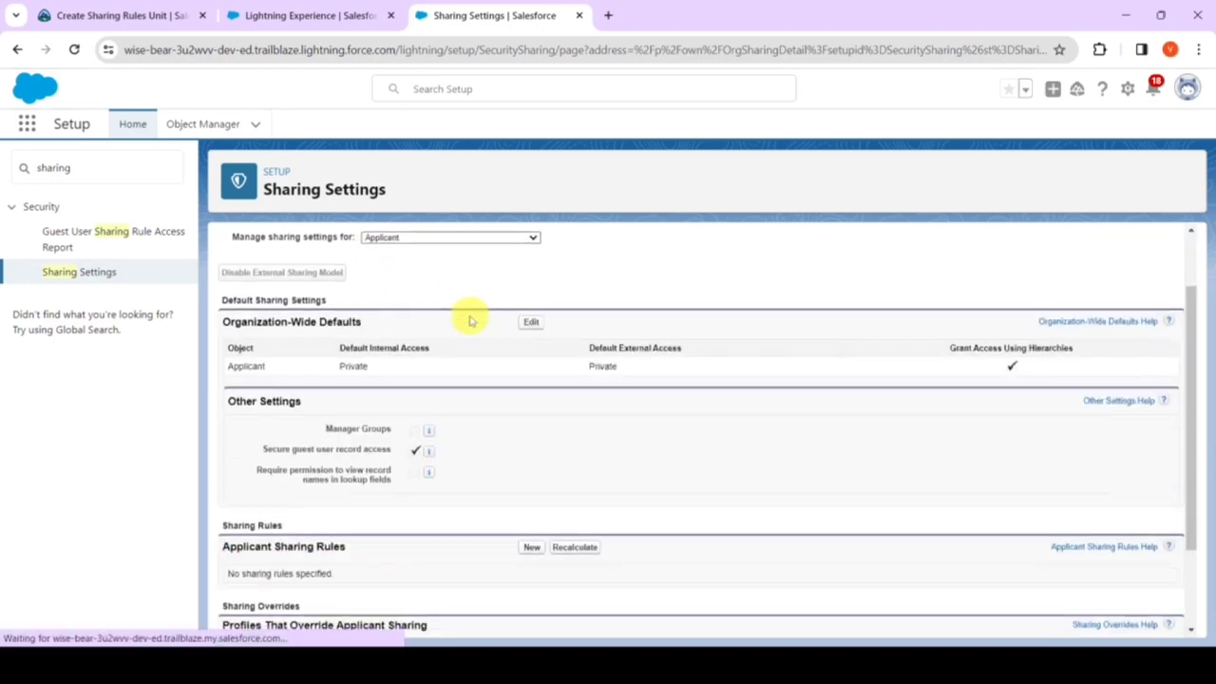
scroll(361, 437, "down", 1)
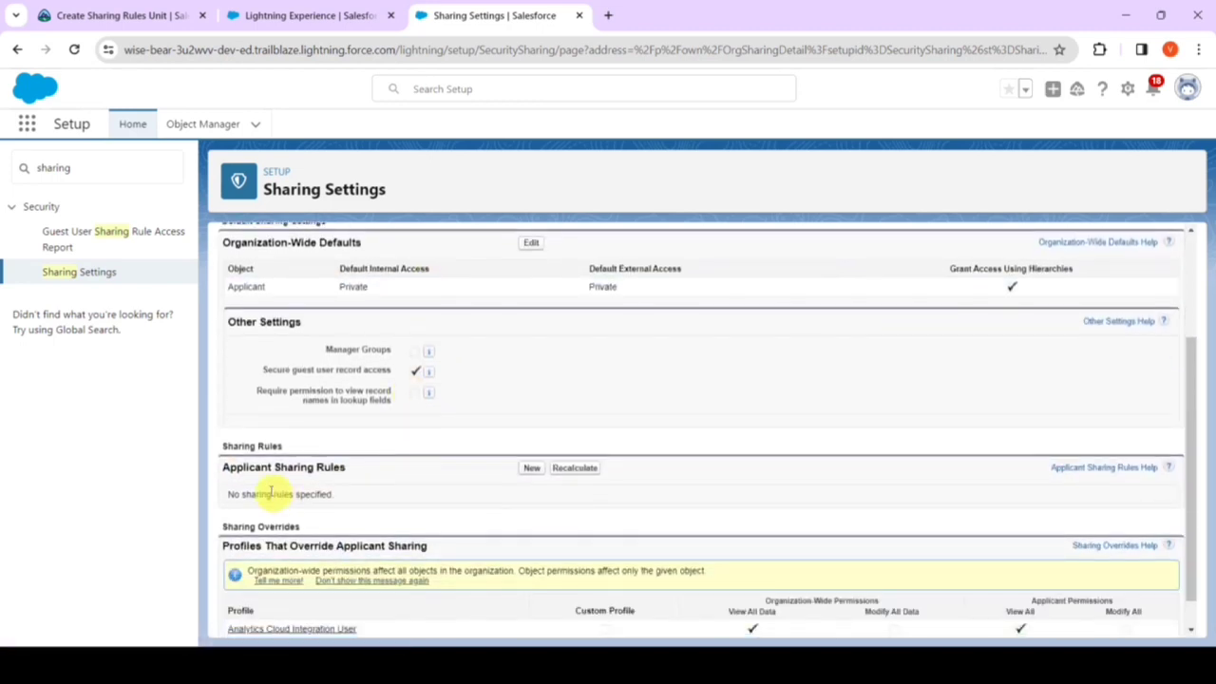
left_click(527, 468)
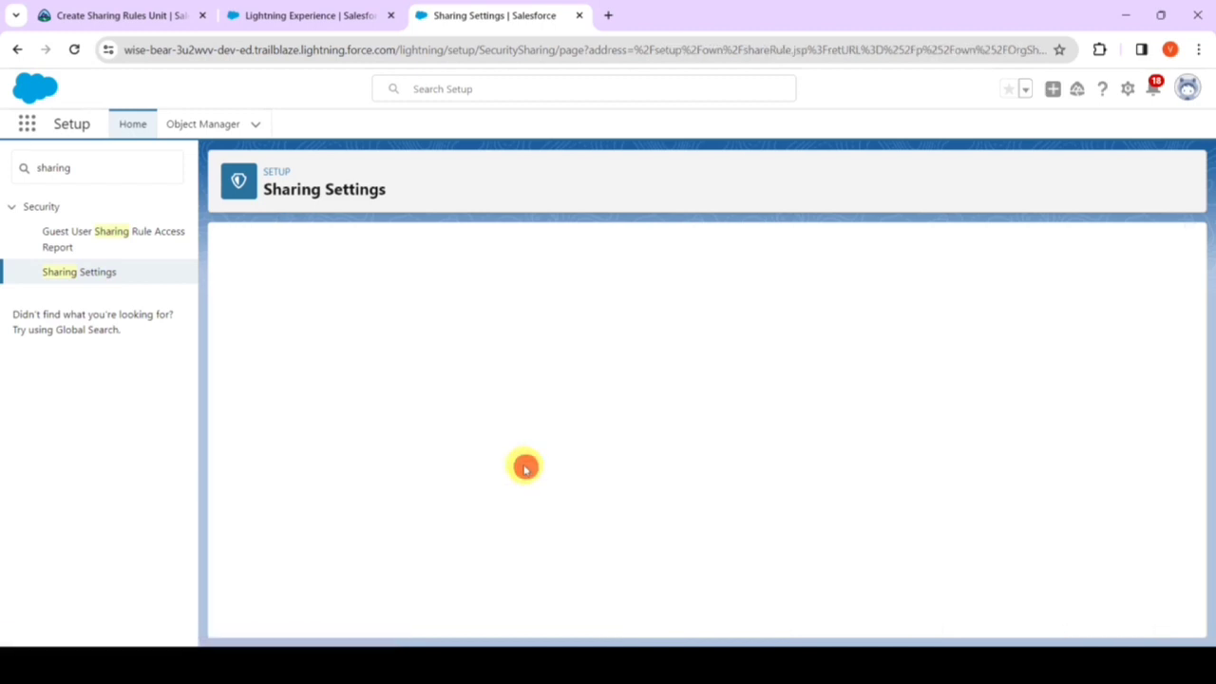
Step: Label the rule "Share Applicants Between Recruiters", copied from the Trailhead instructions, and let the rule name fill in from it
left_click(148, 15)
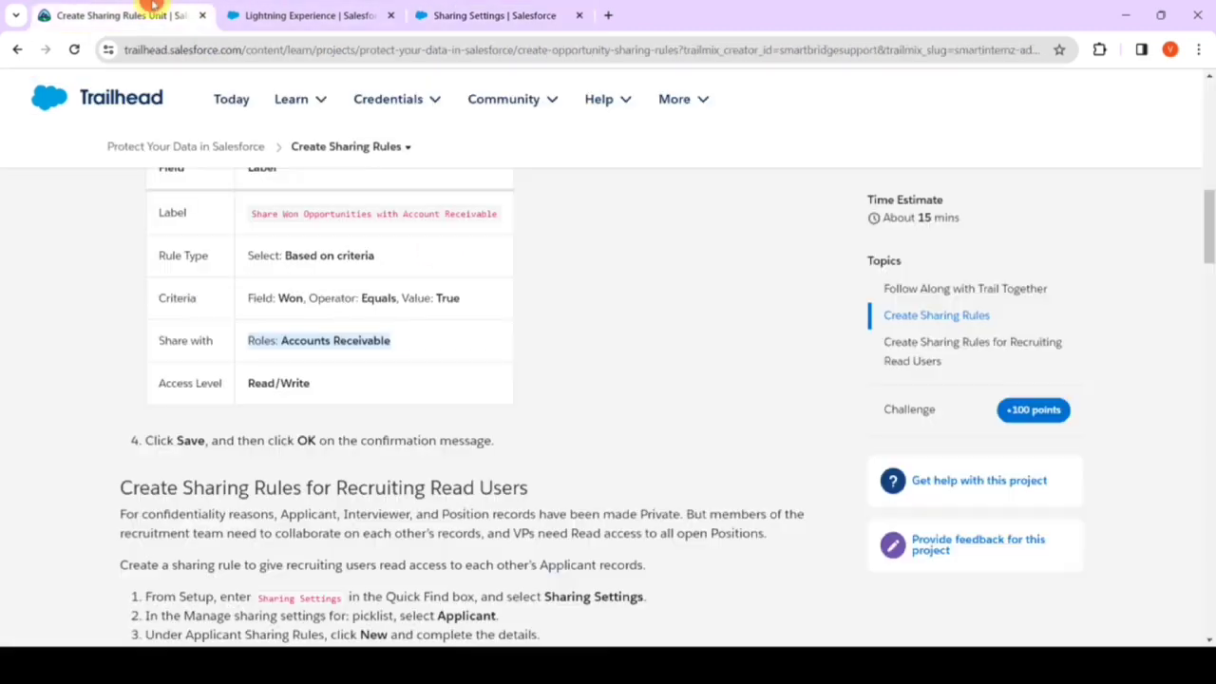
scroll(295, 342, "down", 3)
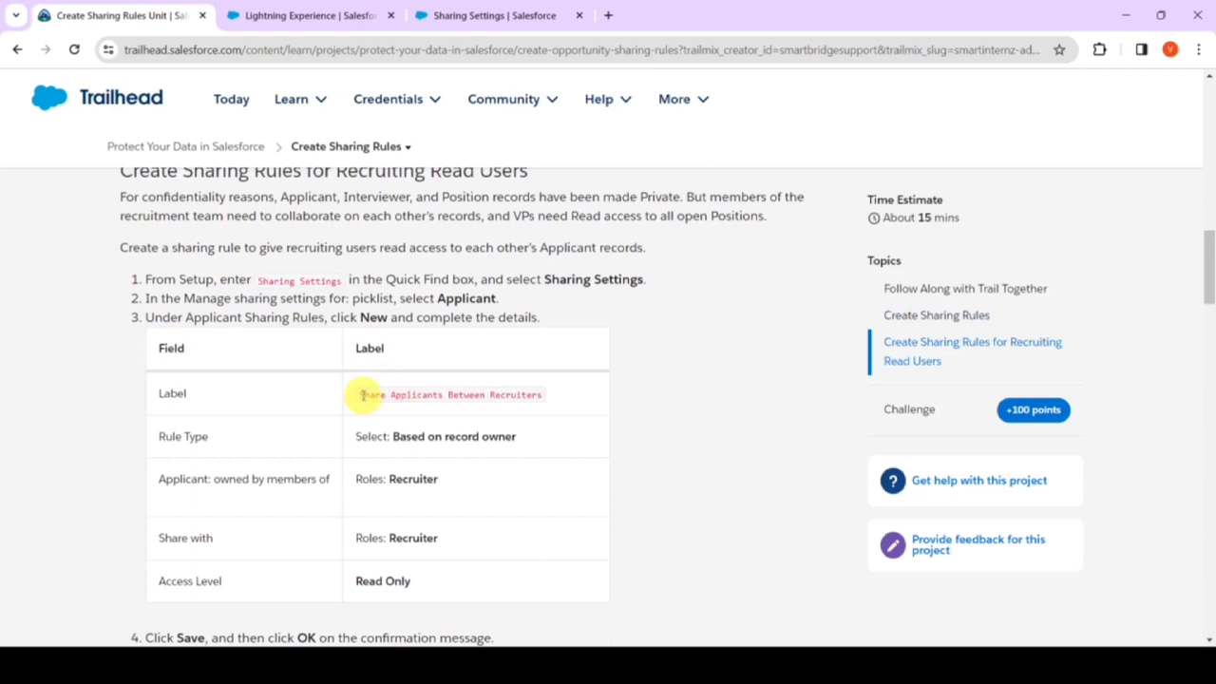
left_click_drag(357, 395, 542, 397)
key("ctrl+c")
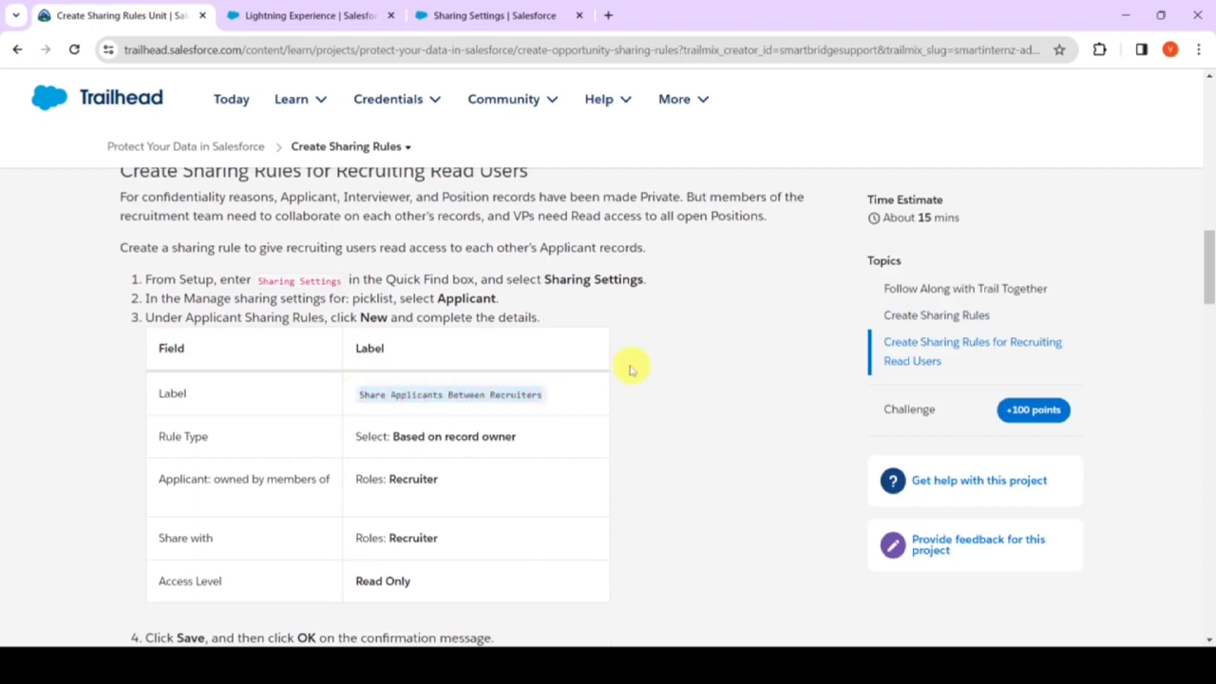
left_click(546, 7)
left_click(532, 378)
key("ctrl+v")
left_click(532, 400)
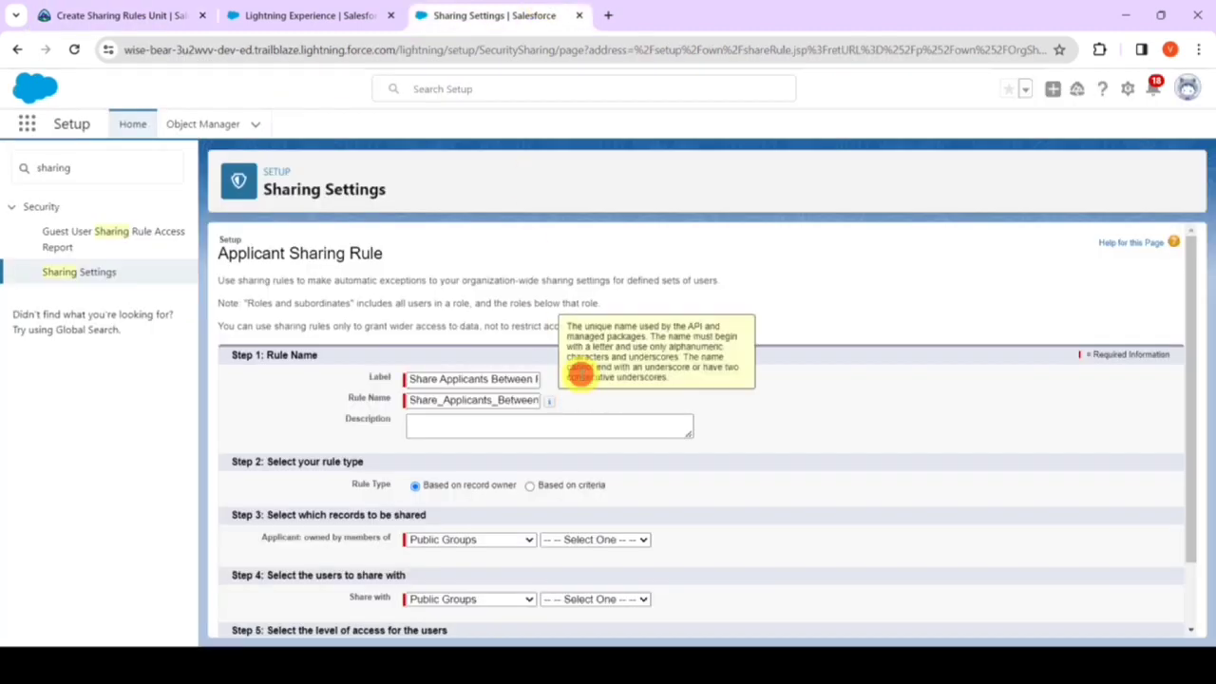
Step: Check the rule type in the Trailhead table and share the applicant rule's records with the Recruiter role
left_click(133, 15)
scroll(413, 380, "down", 2)
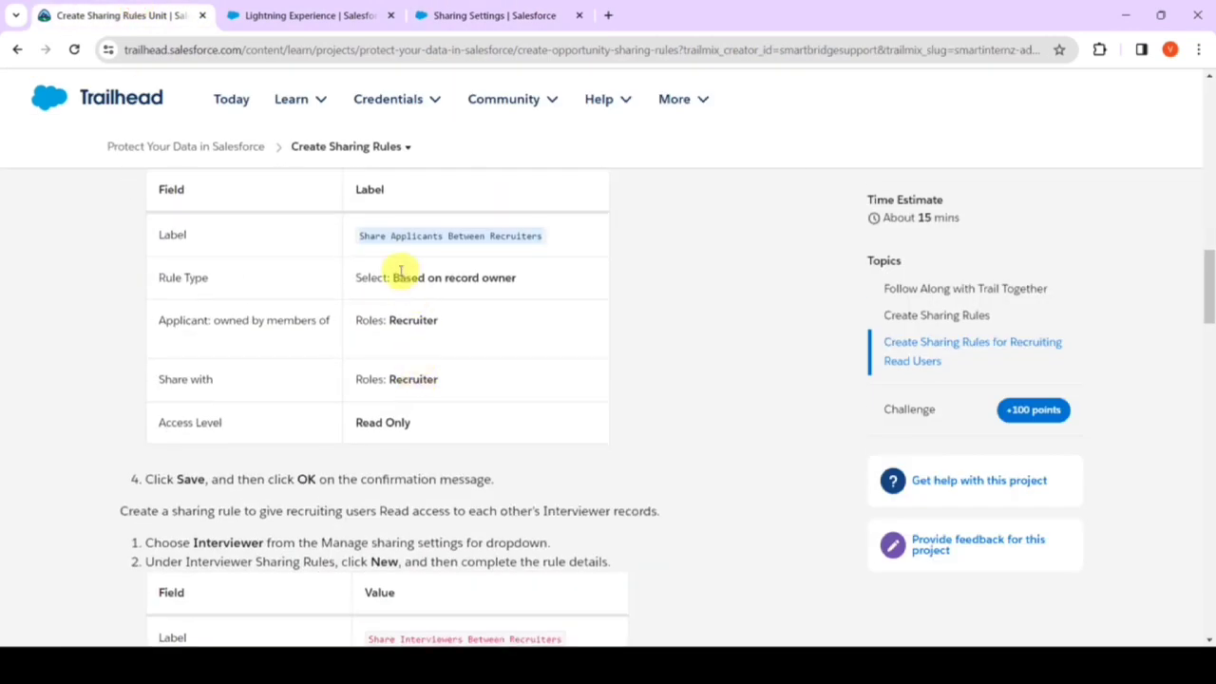
left_click_drag(393, 276, 516, 277)
left_click(551, 13)
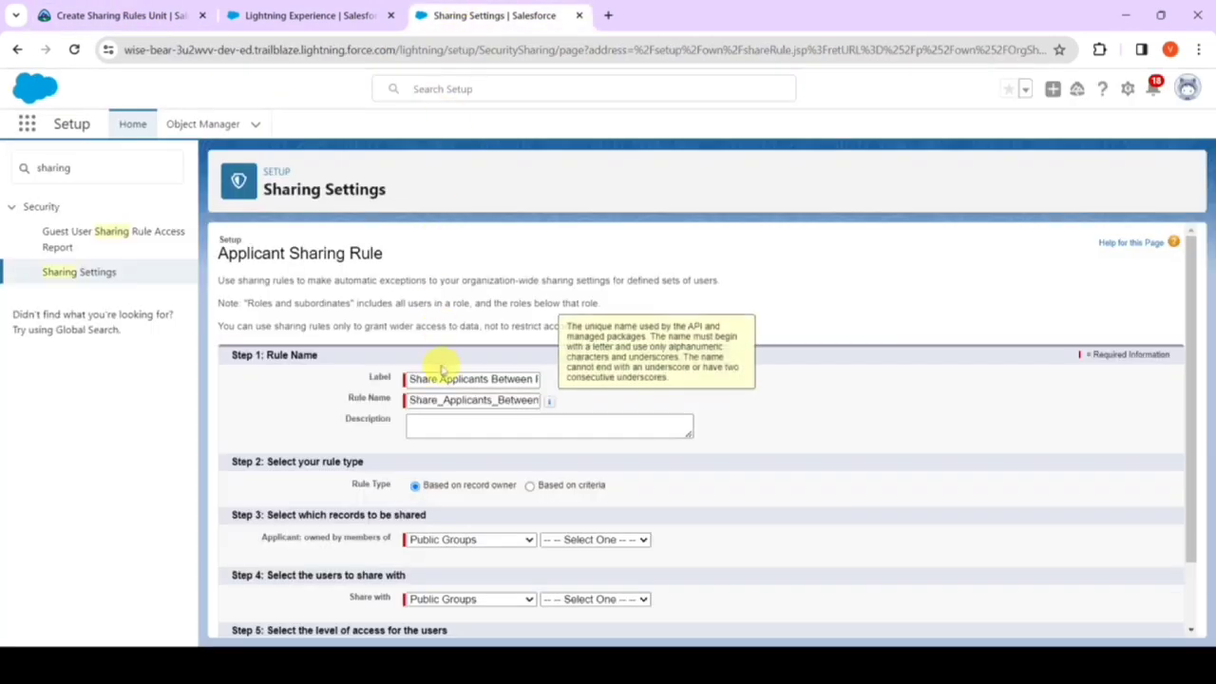
scroll(446, 399, "down", 1)
left_click(450, 527)
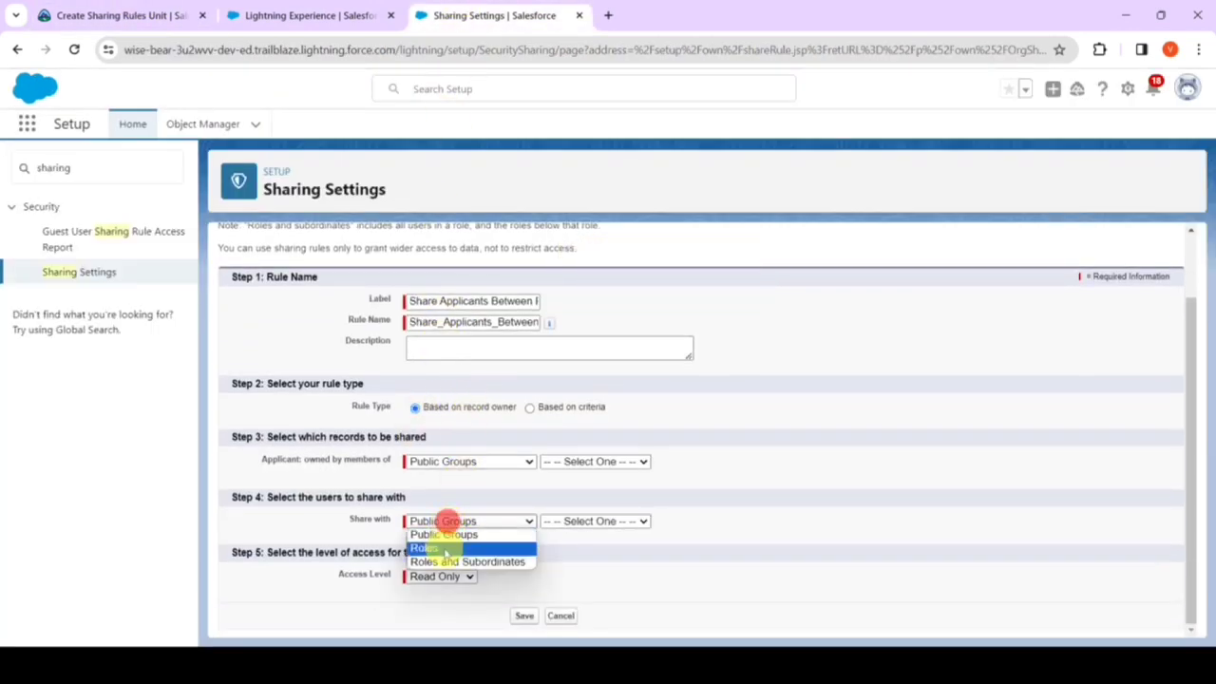
left_click(443, 549)
left_click(606, 522)
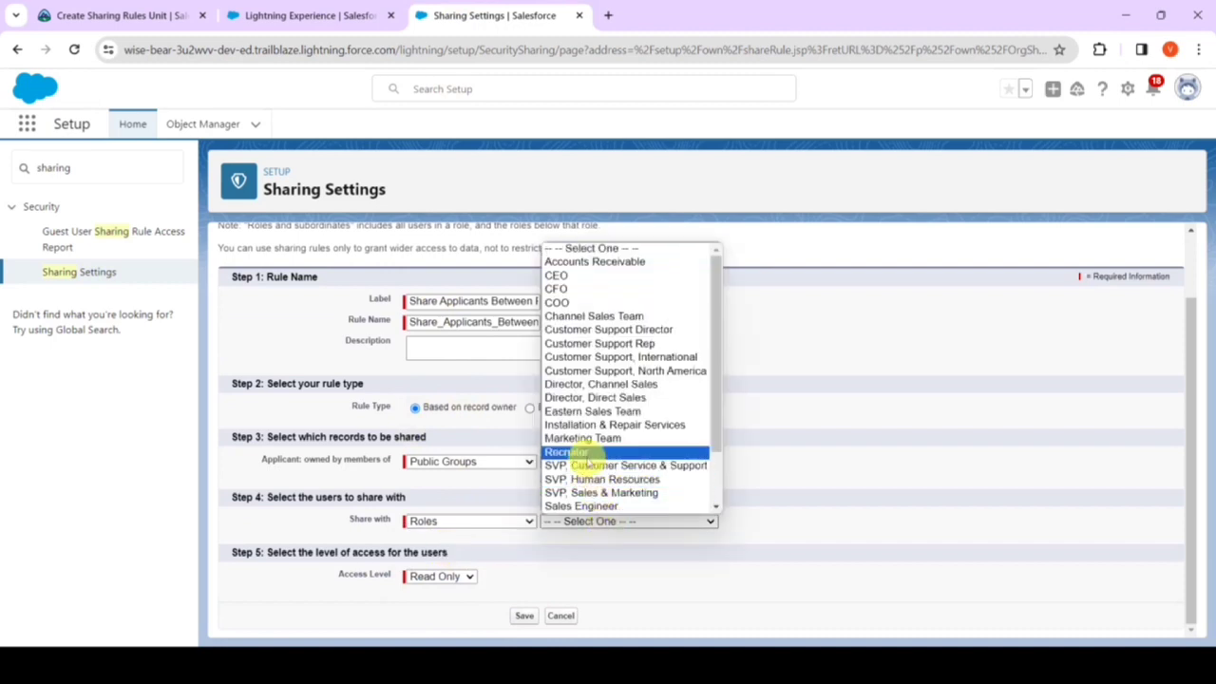
left_click(584, 452)
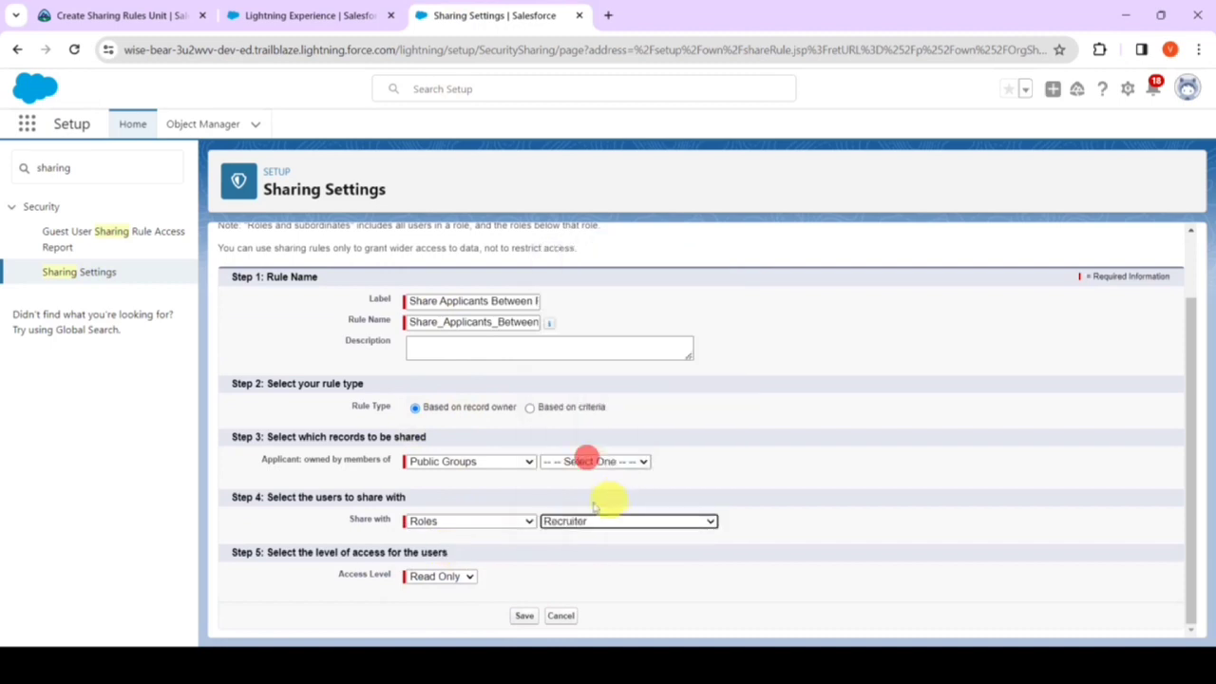
Step: Following the Trailhead table, set the applicant records to share to those owned by members of the Recruiter role
left_click(116, 11)
scroll(307, 312, "down", 1)
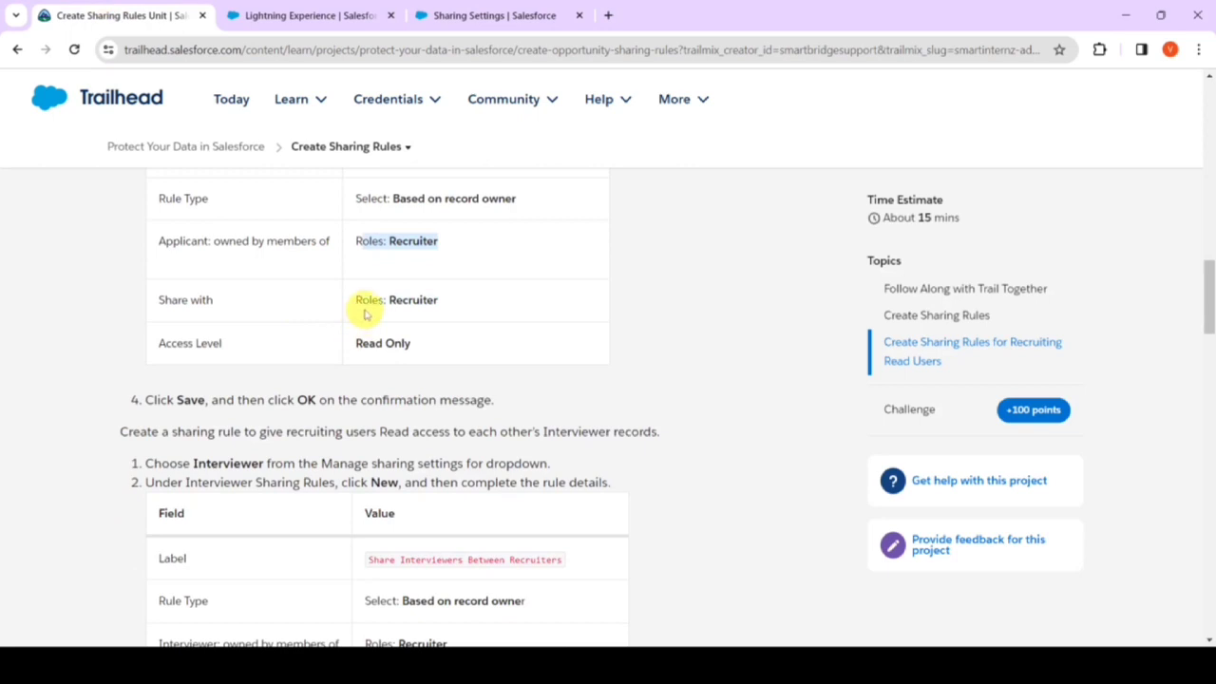
left_click_drag(361, 299, 443, 291)
left_click_drag(195, 238, 285, 244)
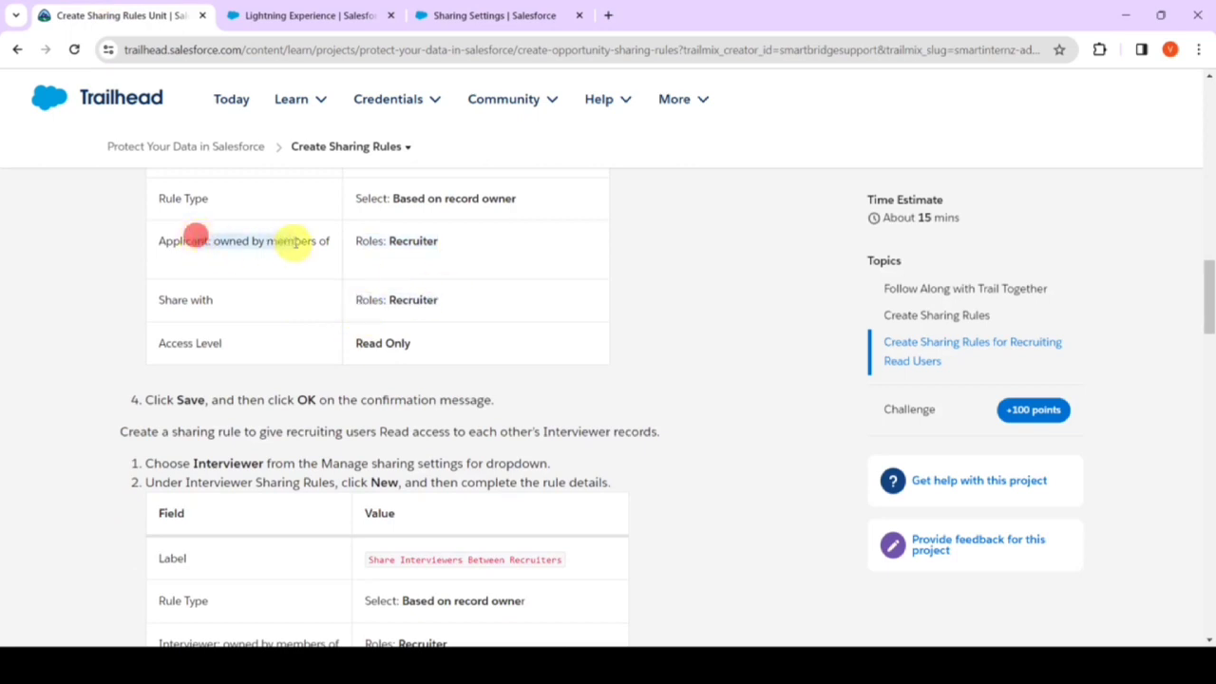
left_click(433, 9)
left_click(448, 462)
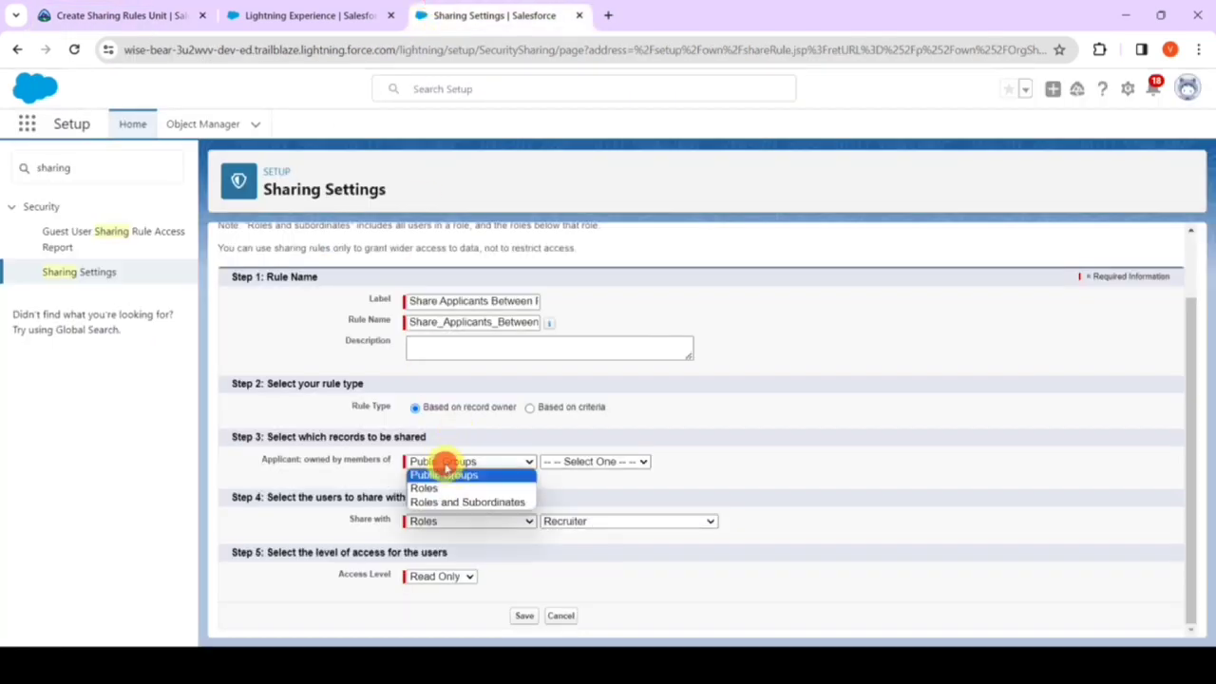
left_click(447, 483)
left_click(589, 461)
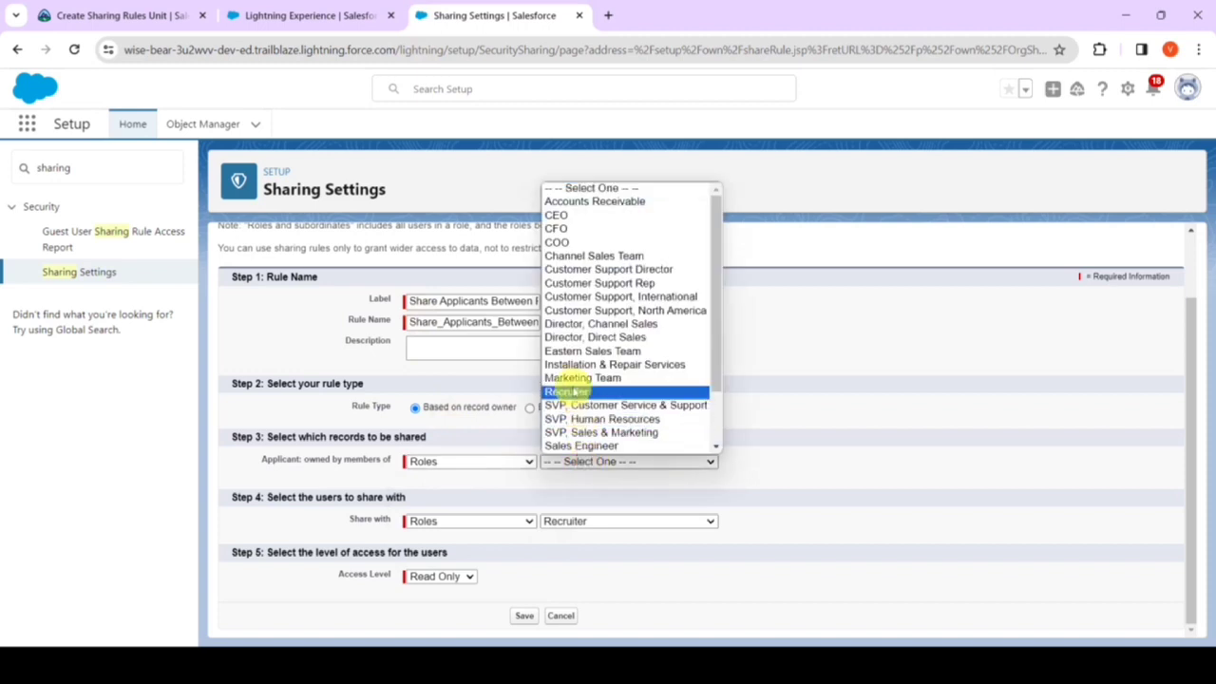
left_click(570, 387)
Step: Check the required access level in the Trailhead table, then save the applicant rule with Read Only access and accept the sharing recalculation
left_click(116, 11)
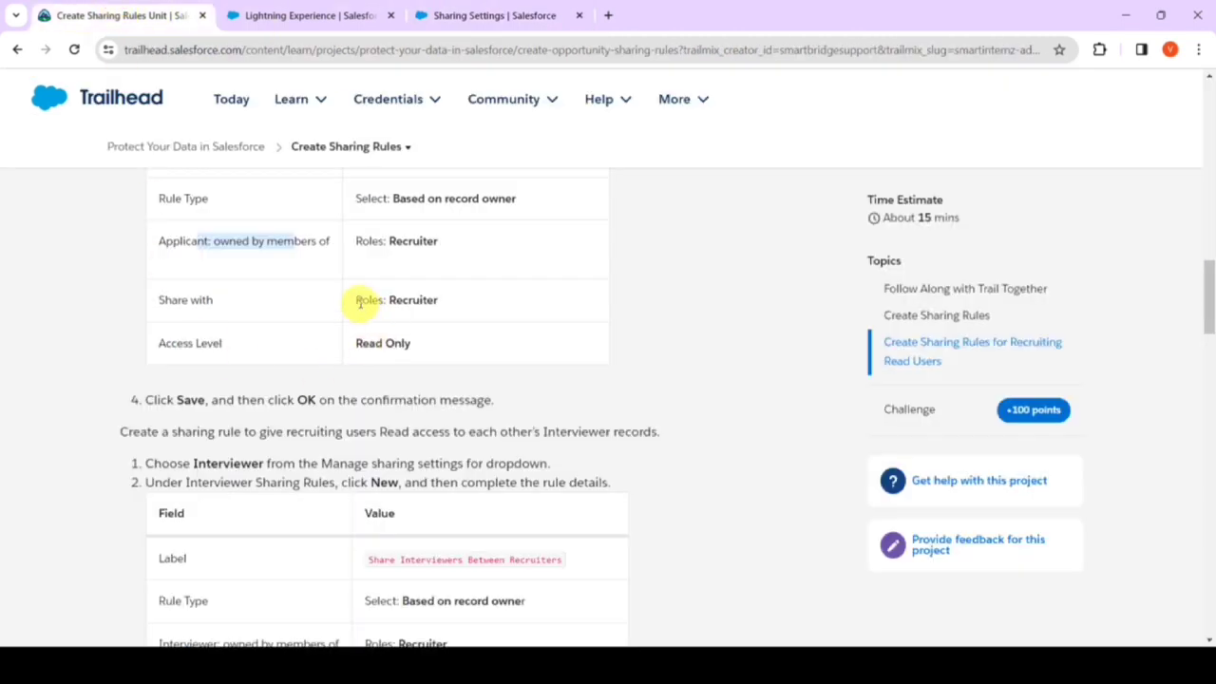
left_click_drag(356, 343, 419, 358)
left_click(494, 15)
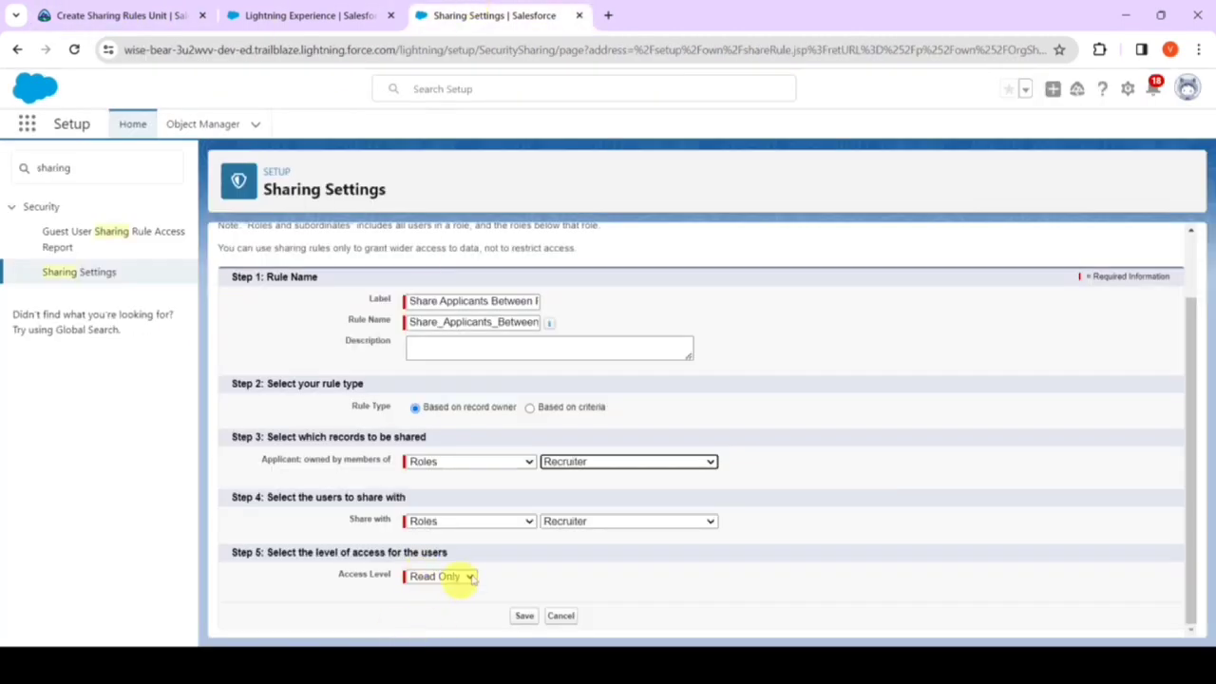
scroll(505, 532, "up", 2)
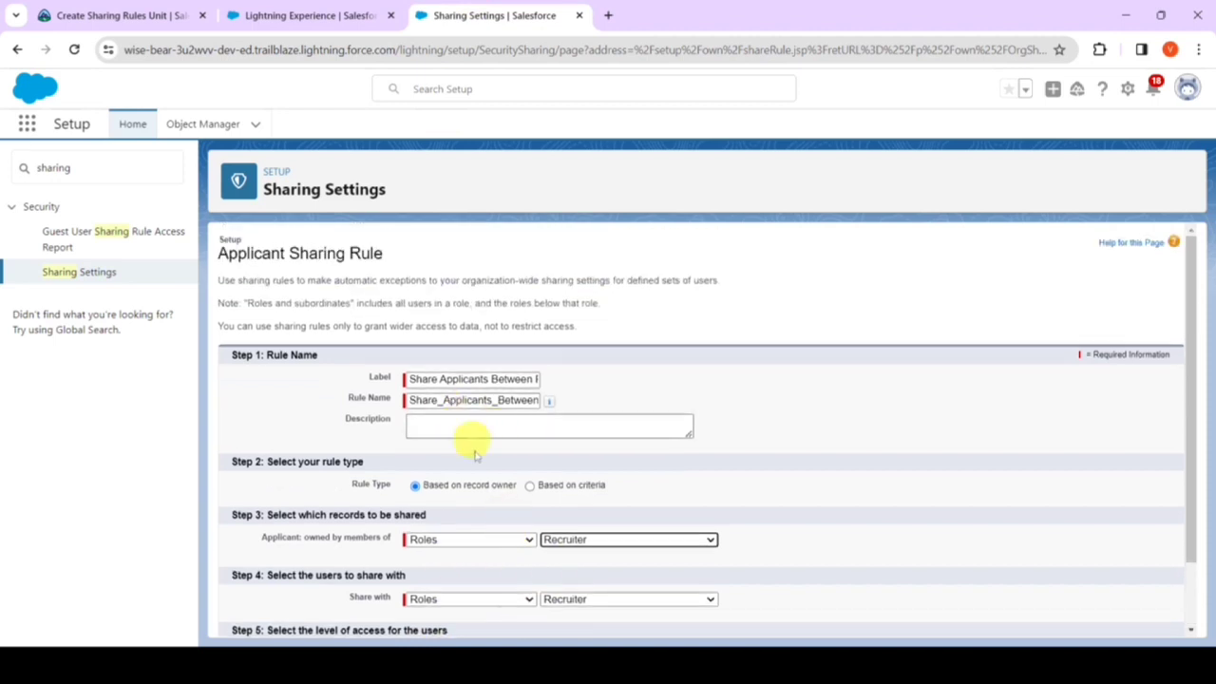
scroll(480, 570, "down", 2)
left_click(523, 619)
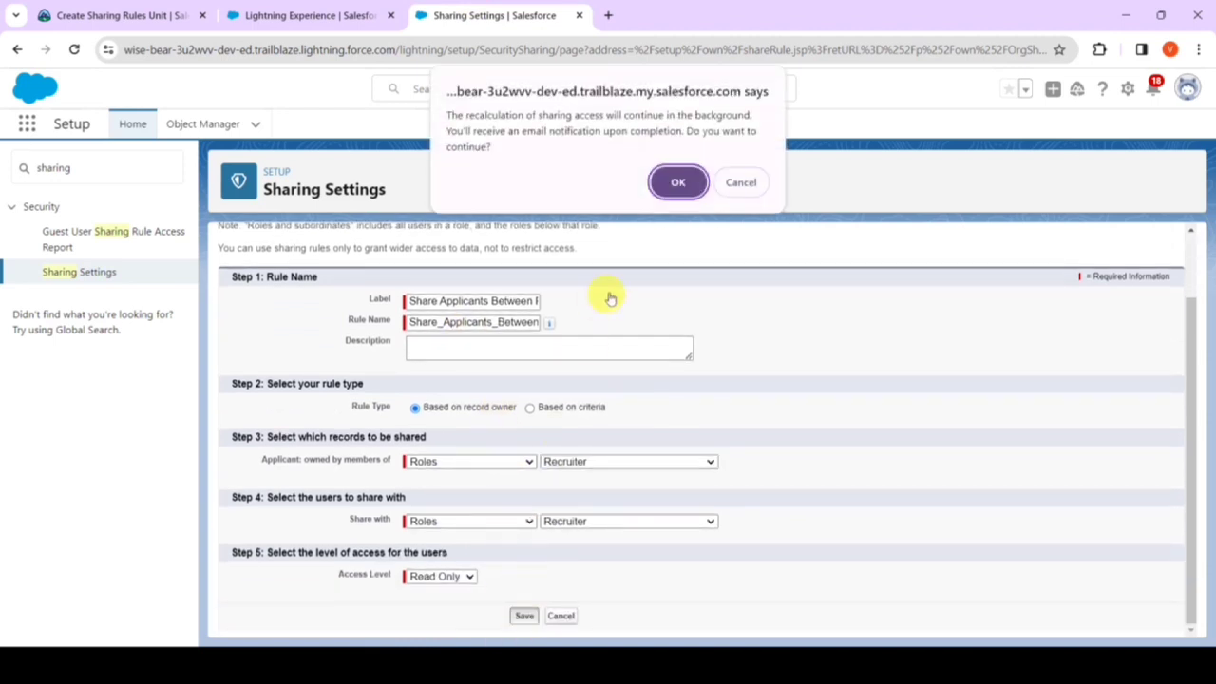
left_click(665, 180)
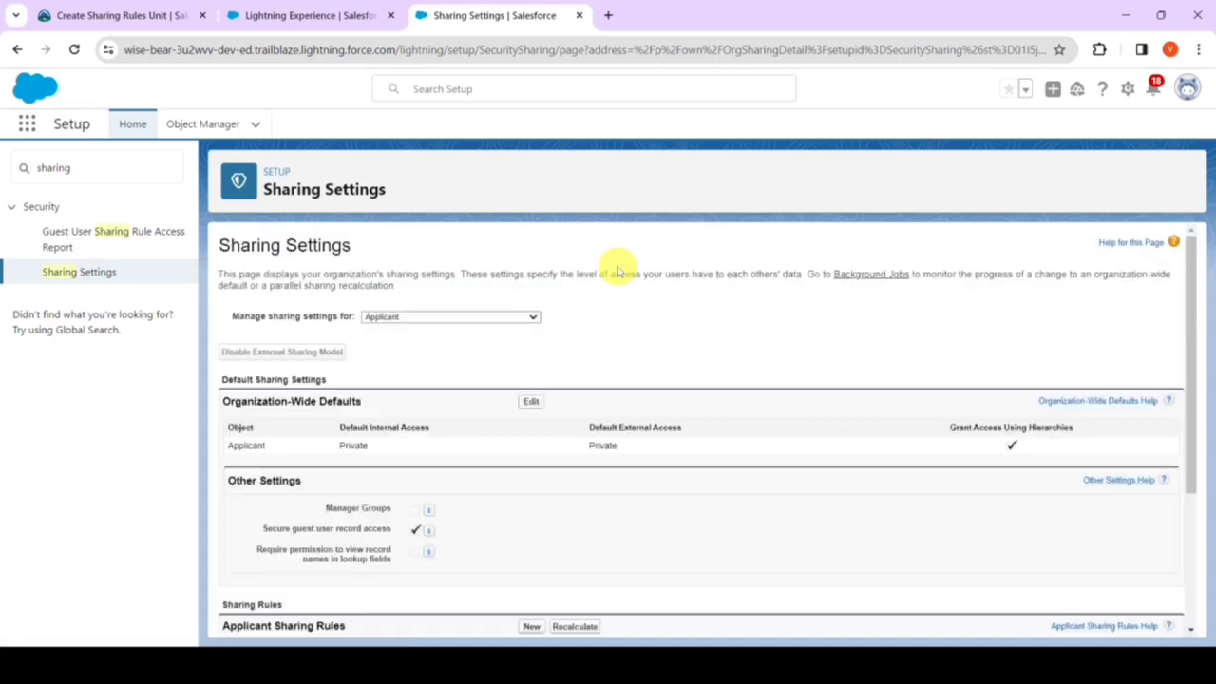
Step: Show the sharing settings for the Interviewer object and start a new Interviewer sharing rule
left_click(420, 318)
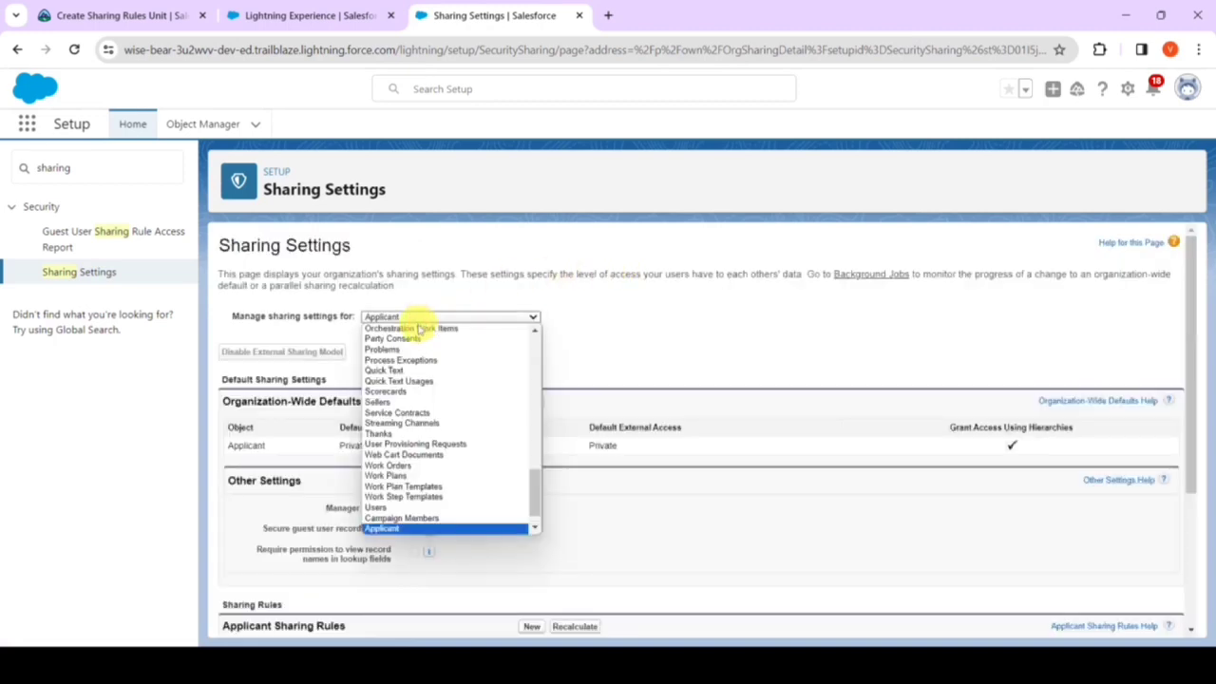
scroll(421, 488, "down", 1)
left_click(418, 518)
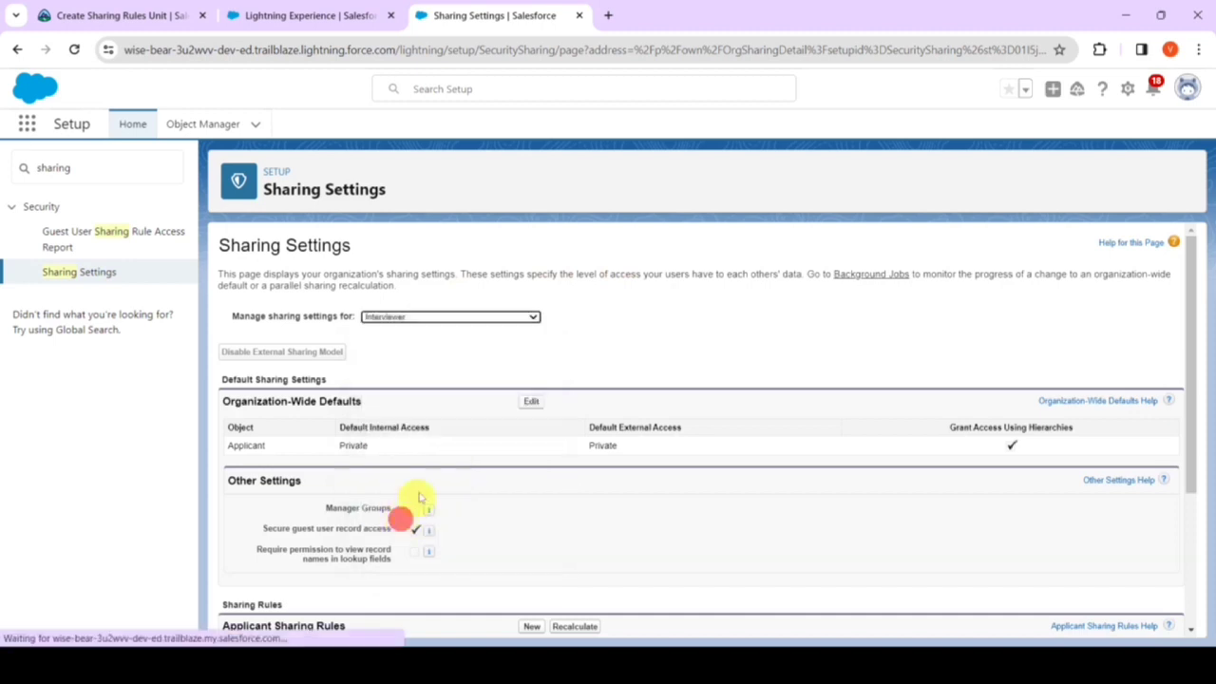
scroll(402, 329, "down", 2)
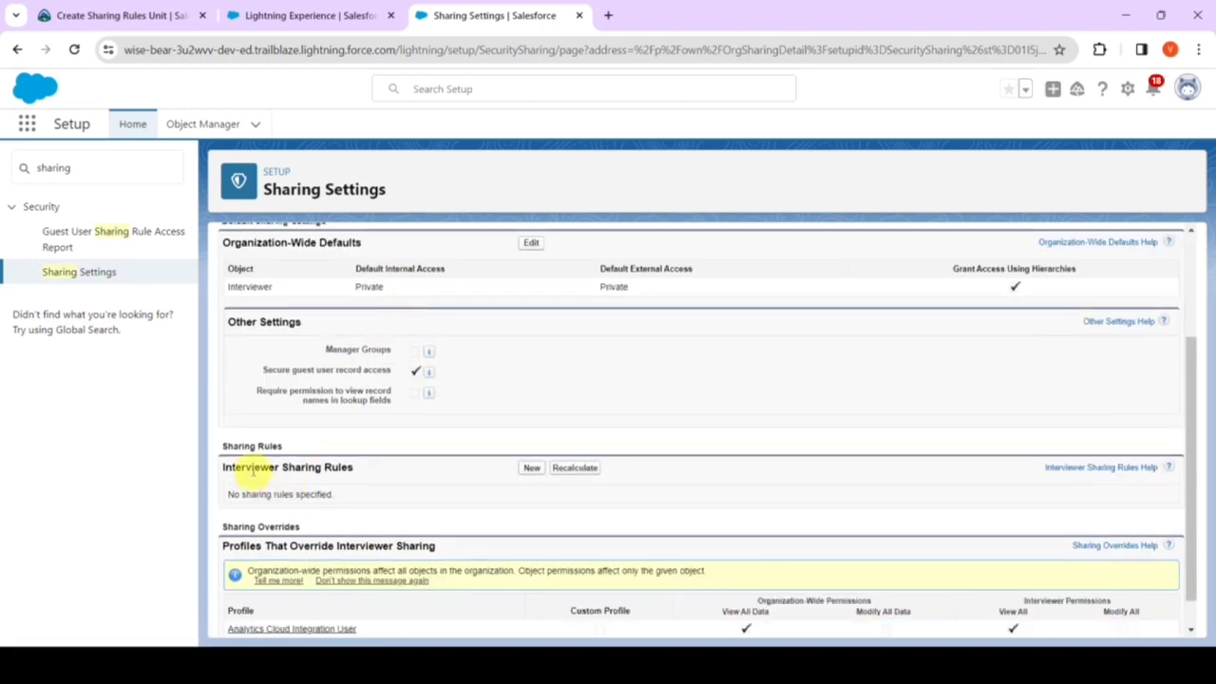
left_click(532, 469)
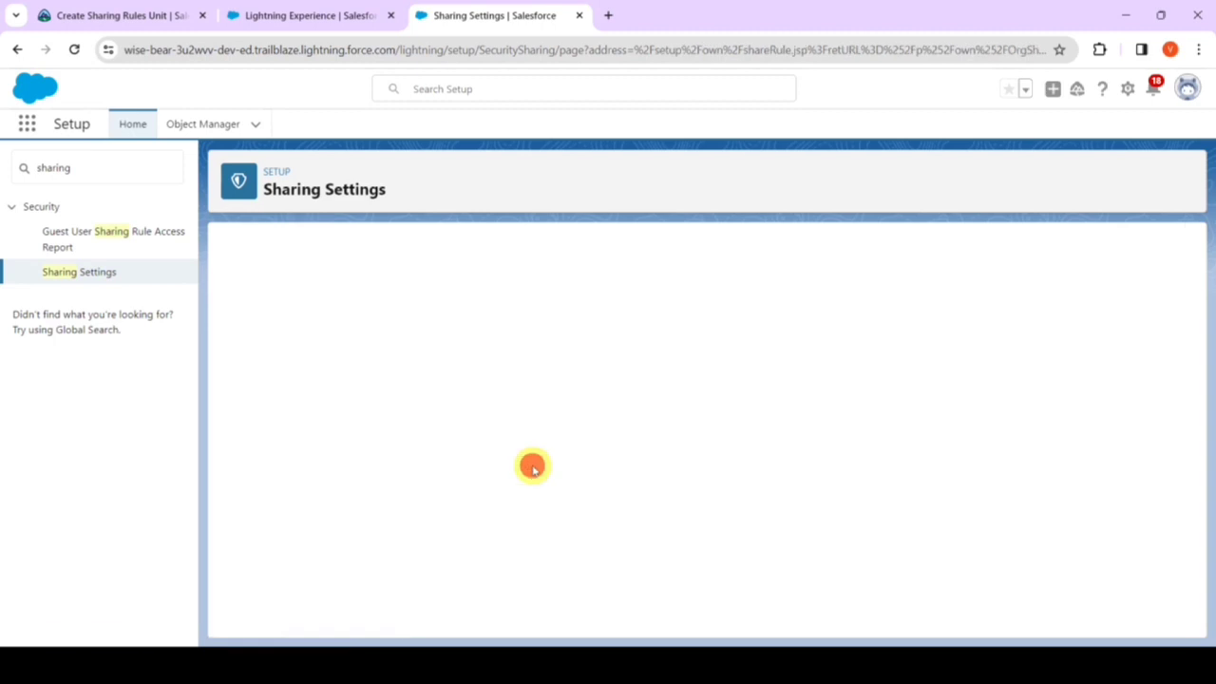
Step: Label the rule "Share Interviewers Between Recruiters", copied from the Trailhead instructions, and let the rule name fill in from it
left_click(152, 13)
scroll(361, 366, "down", 2)
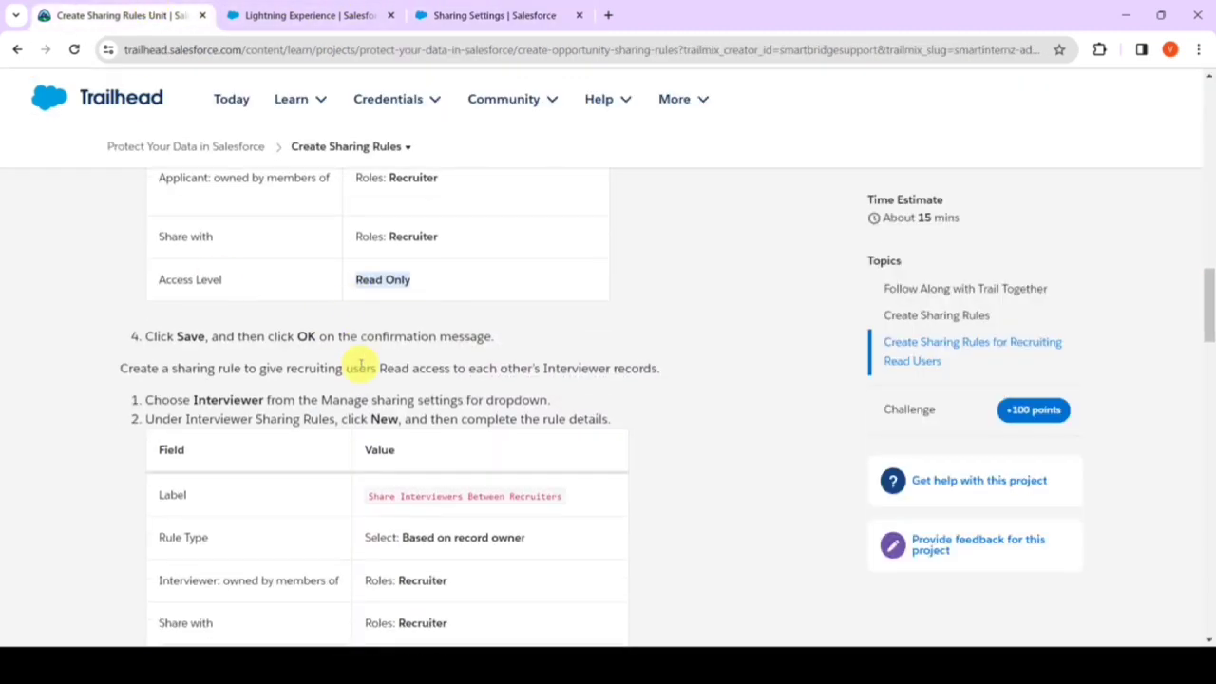
left_click_drag(370, 397, 551, 399)
key("ctrl+c")
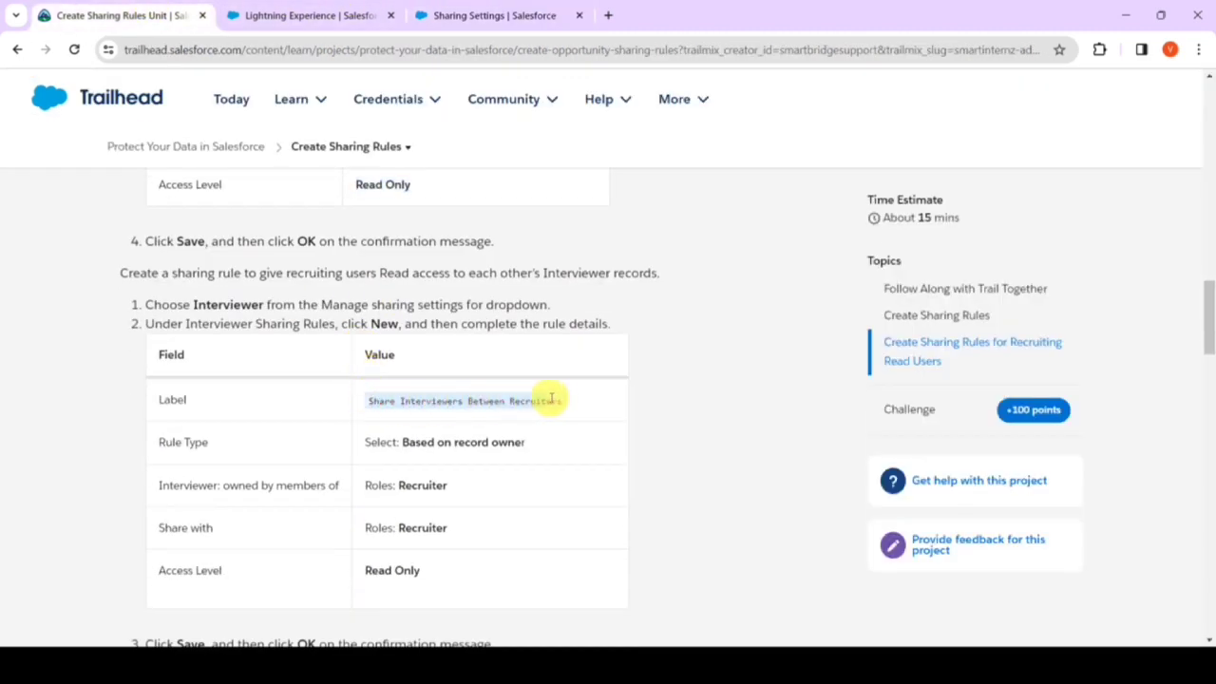
left_click(422, 13)
left_click(447, 376)
key("ctrl+v")
left_click(458, 359)
Step: Set the interviewer records to share to those owned by members of the Recruiter role
scroll(463, 370, "down", 1)
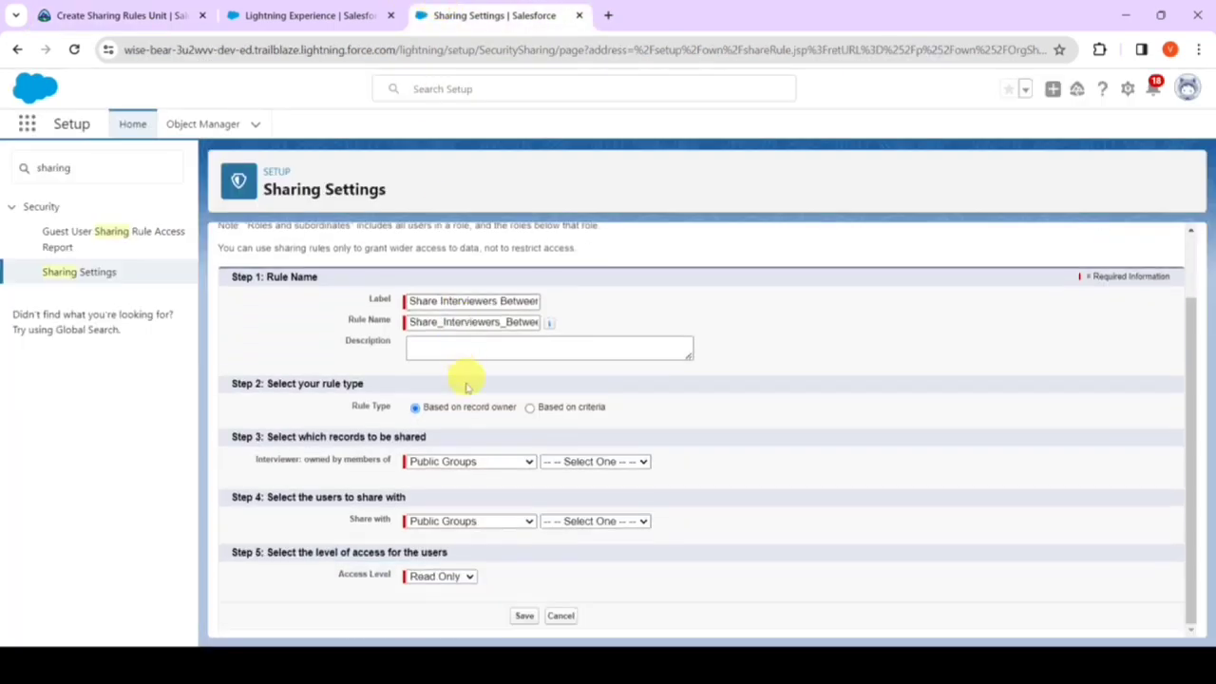
left_click(442, 462)
left_click(447, 485)
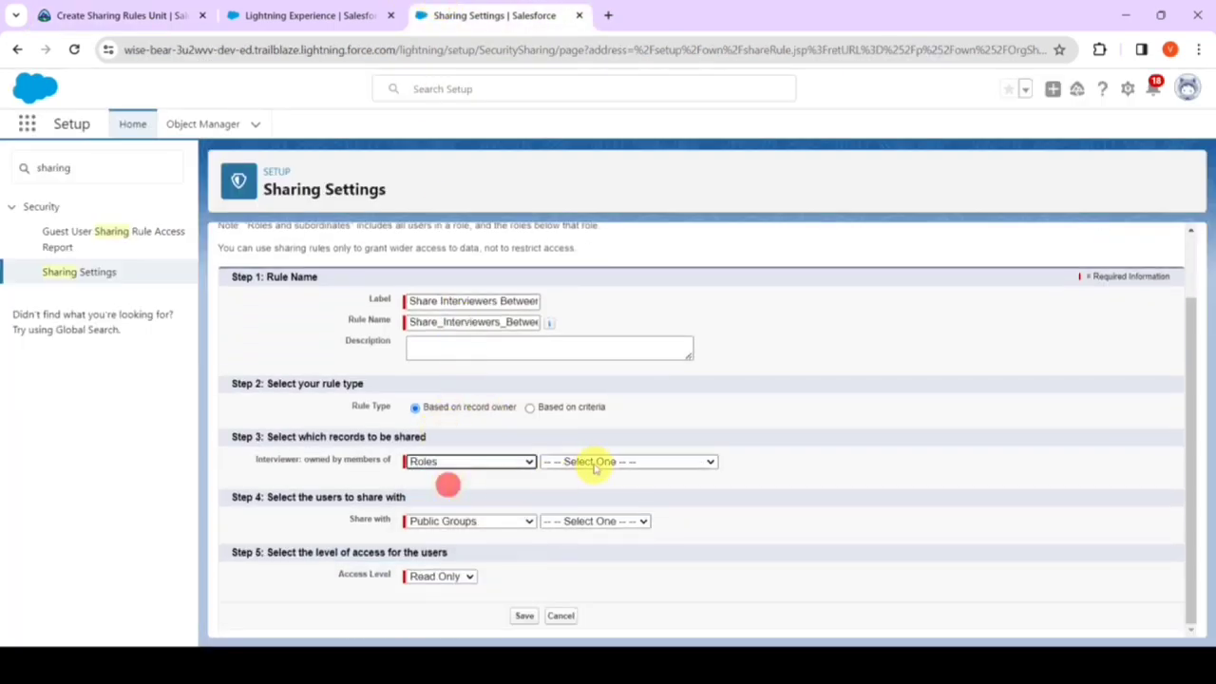
left_click(593, 464)
scroll(589, 399, "down", 1)
left_click(568, 350)
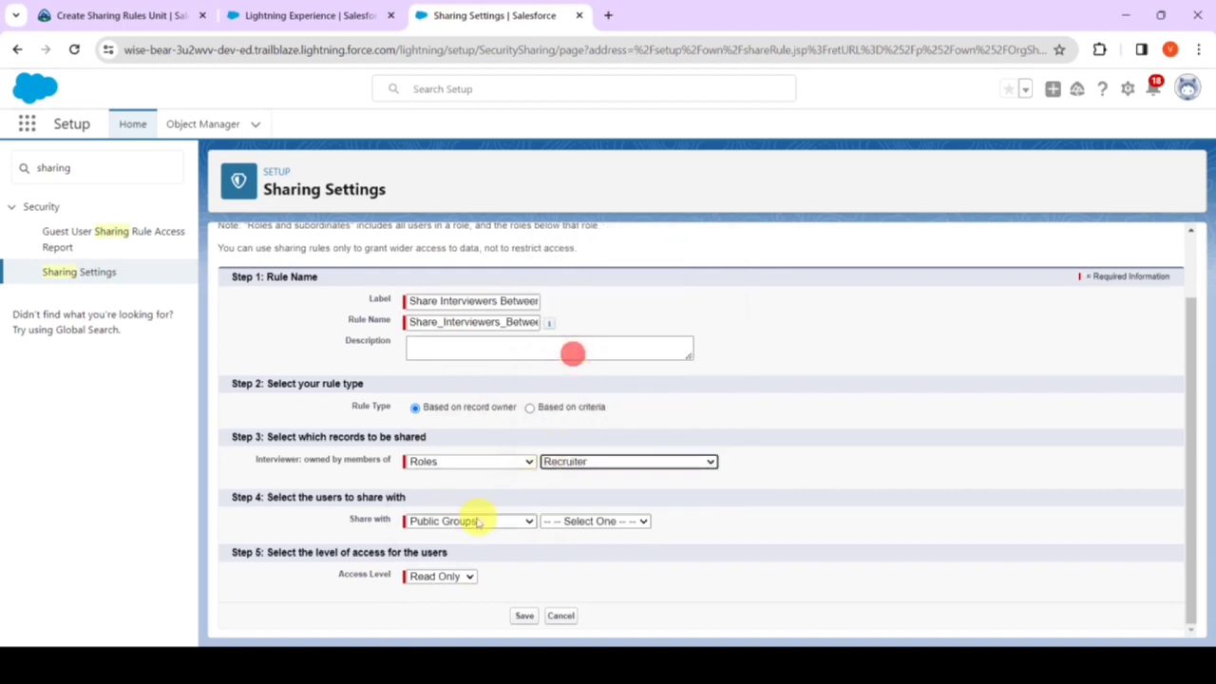
Step: Share the interviewer records with the Recruiter role, then save the rule and accept the sharing recalculation
left_click(470, 520)
left_click(456, 548)
left_click(602, 521)
scroll(601, 454, "down", 1)
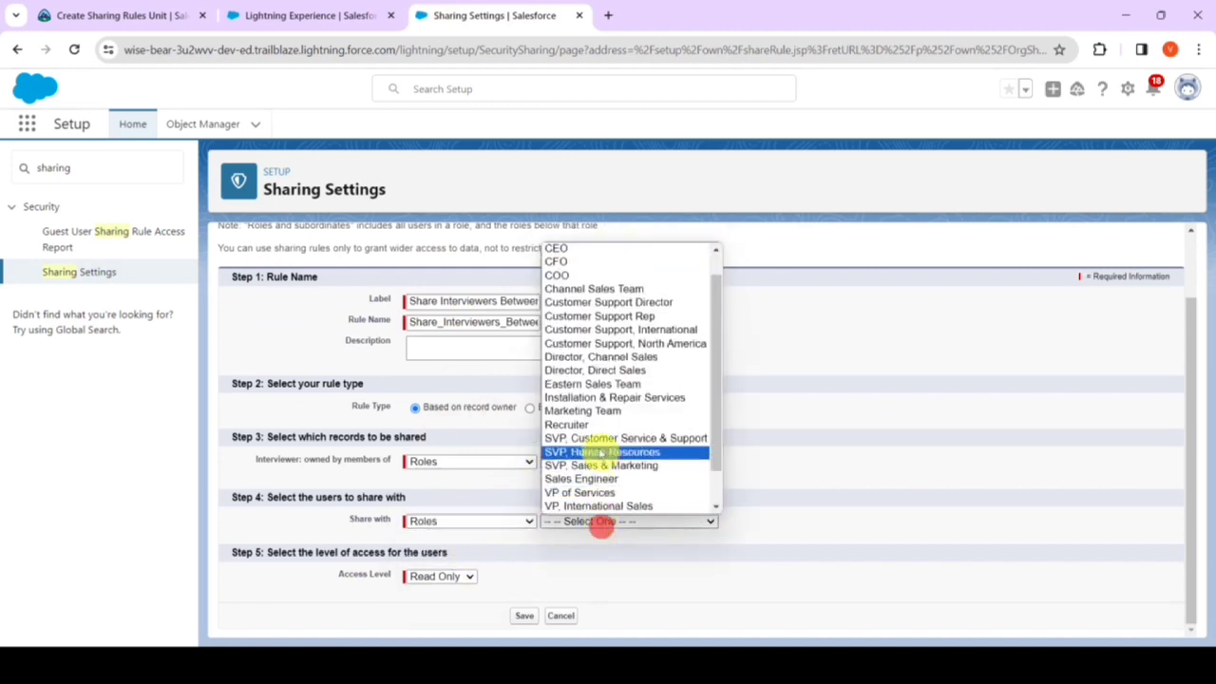
left_click(589, 426)
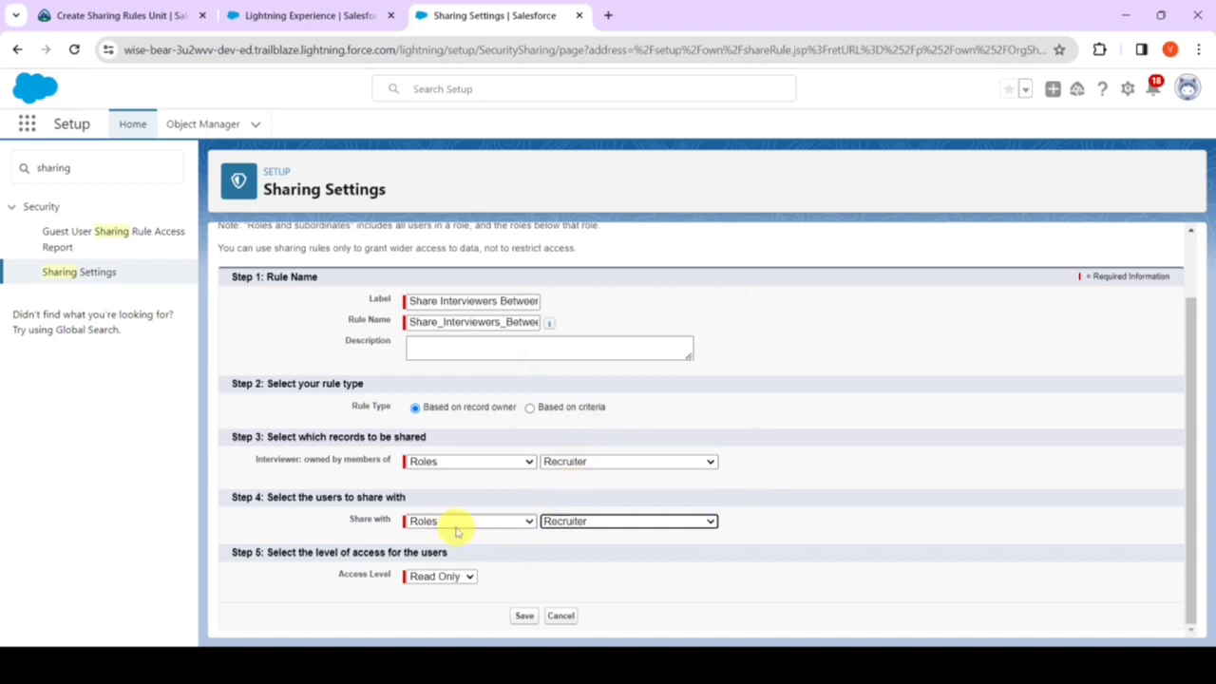
left_click(524, 617)
left_click(675, 182)
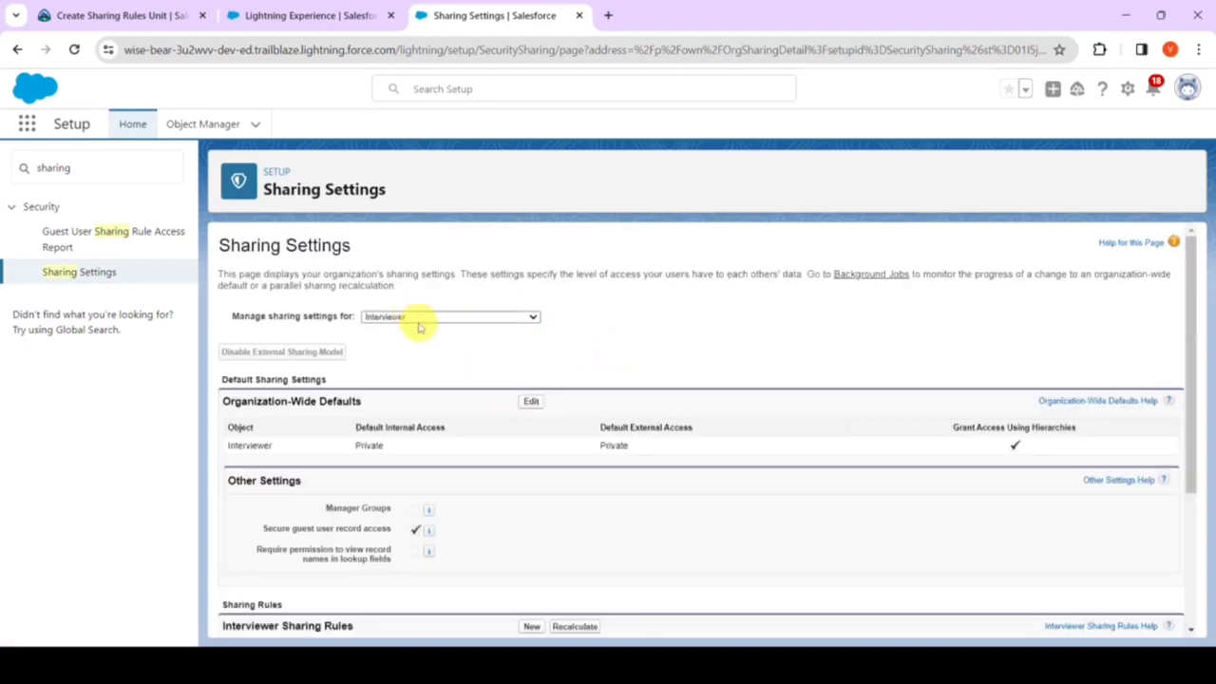
Step: Show the sharing settings for the Position object and start a new Position sharing rule
scroll(419, 326, "down", 2)
scroll(428, 314, "up", 1)
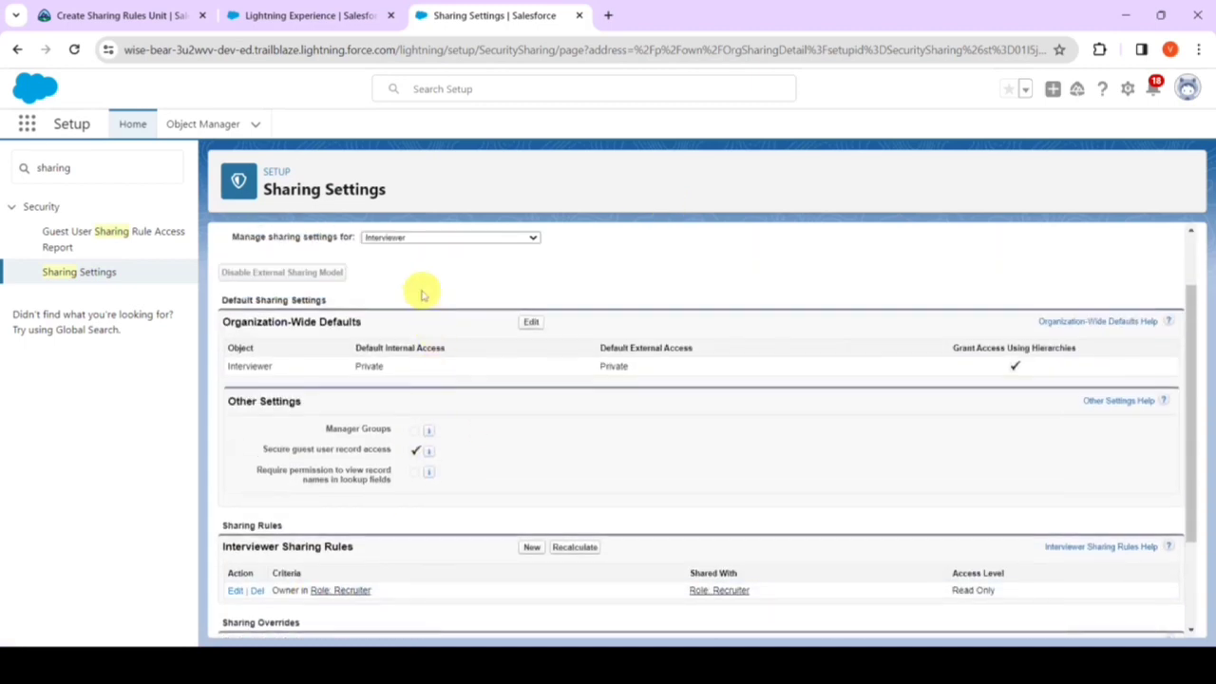
left_click(415, 246)
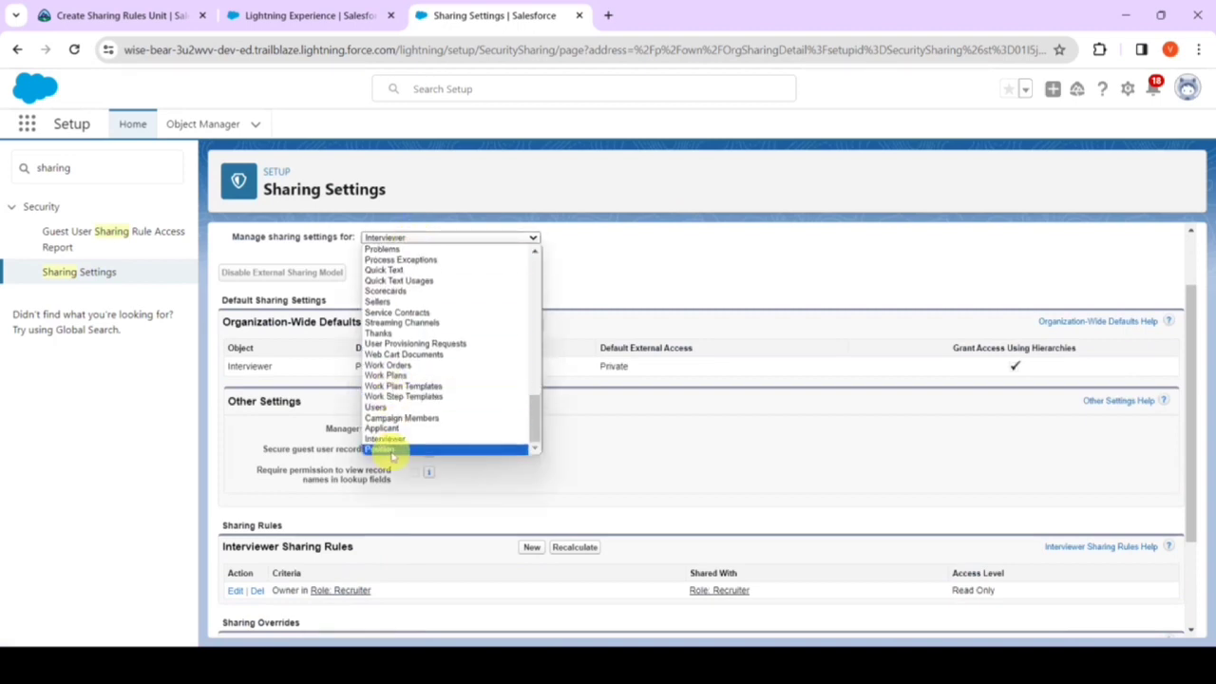
left_click(394, 448)
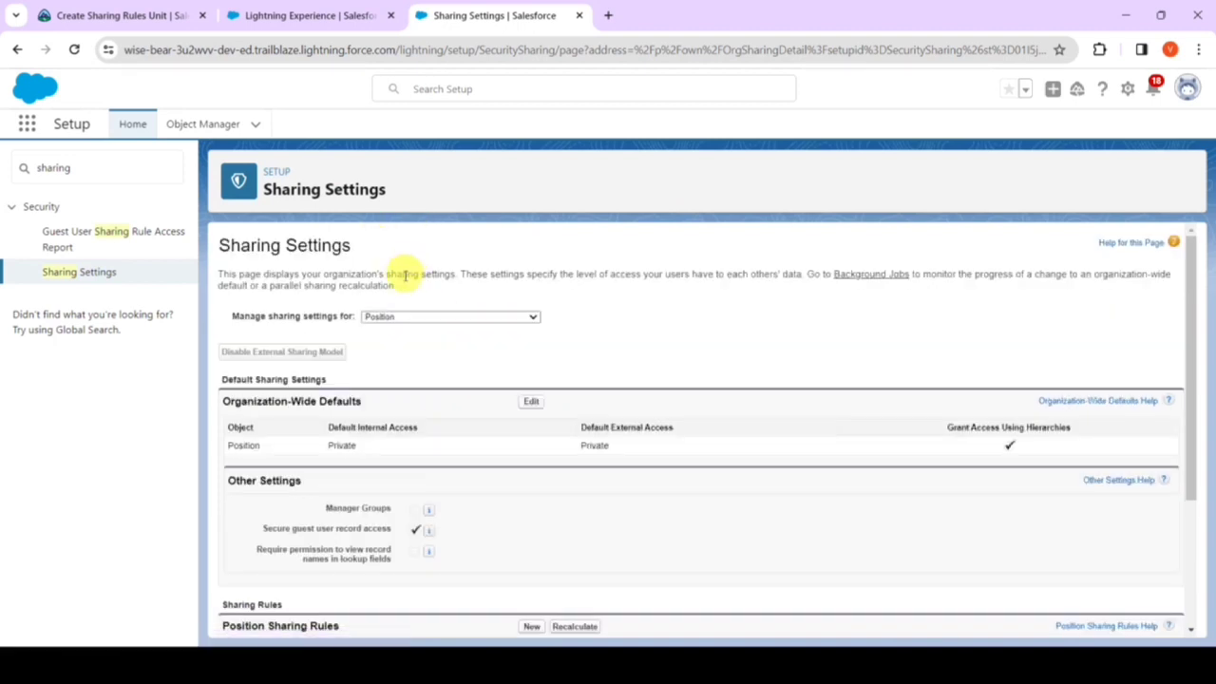
scroll(443, 319, "down", 4)
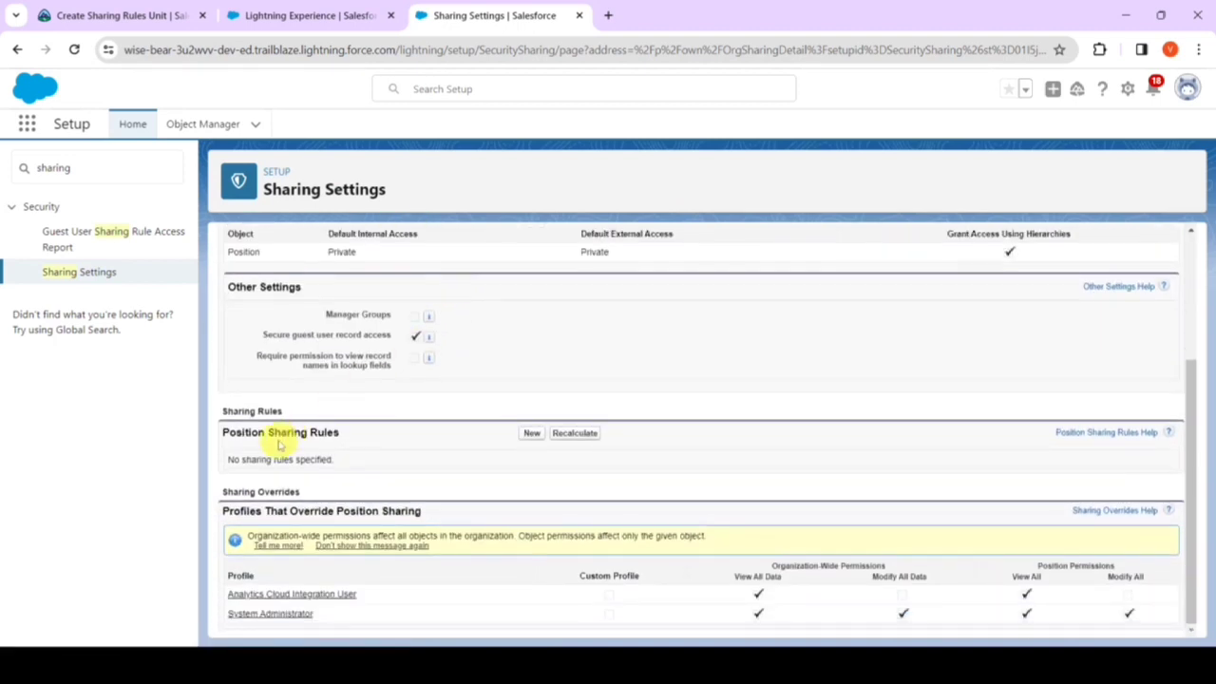
left_click(530, 432)
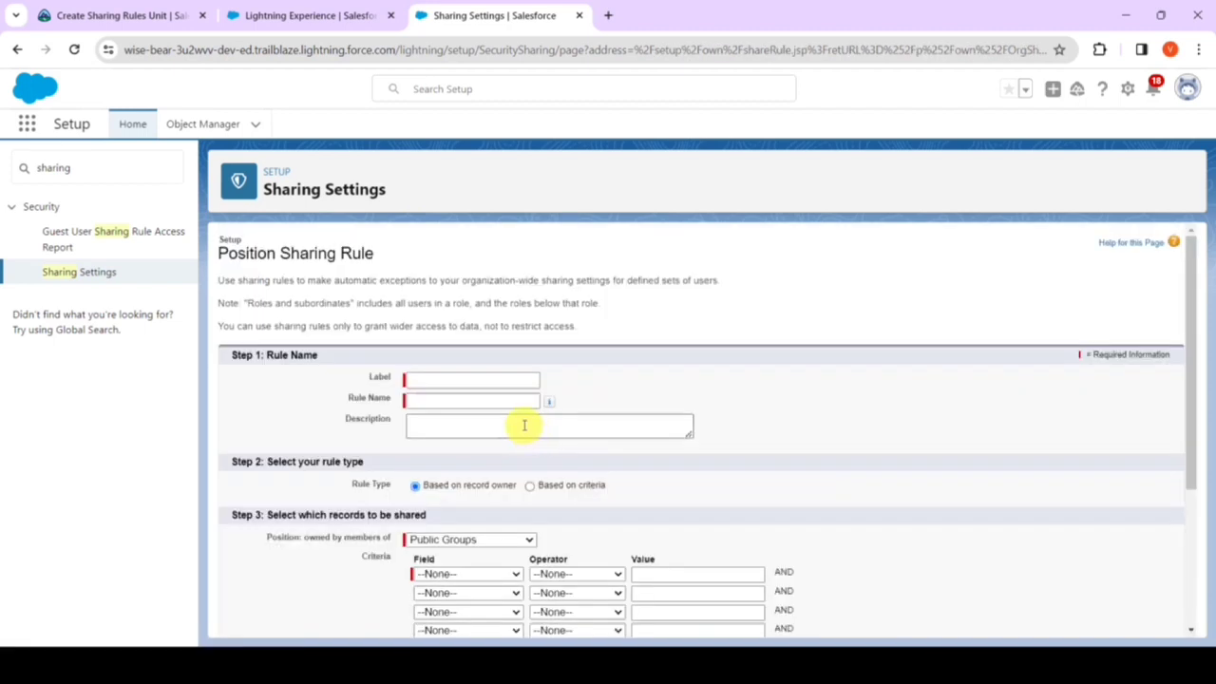
Step: Label the rule "Share Positions Between Recruiters", copied from the Trailhead instructions, and let the rule name fill in from it
left_click(119, 15)
scroll(346, 394, "down", 3)
scroll(347, 394, "down", 2)
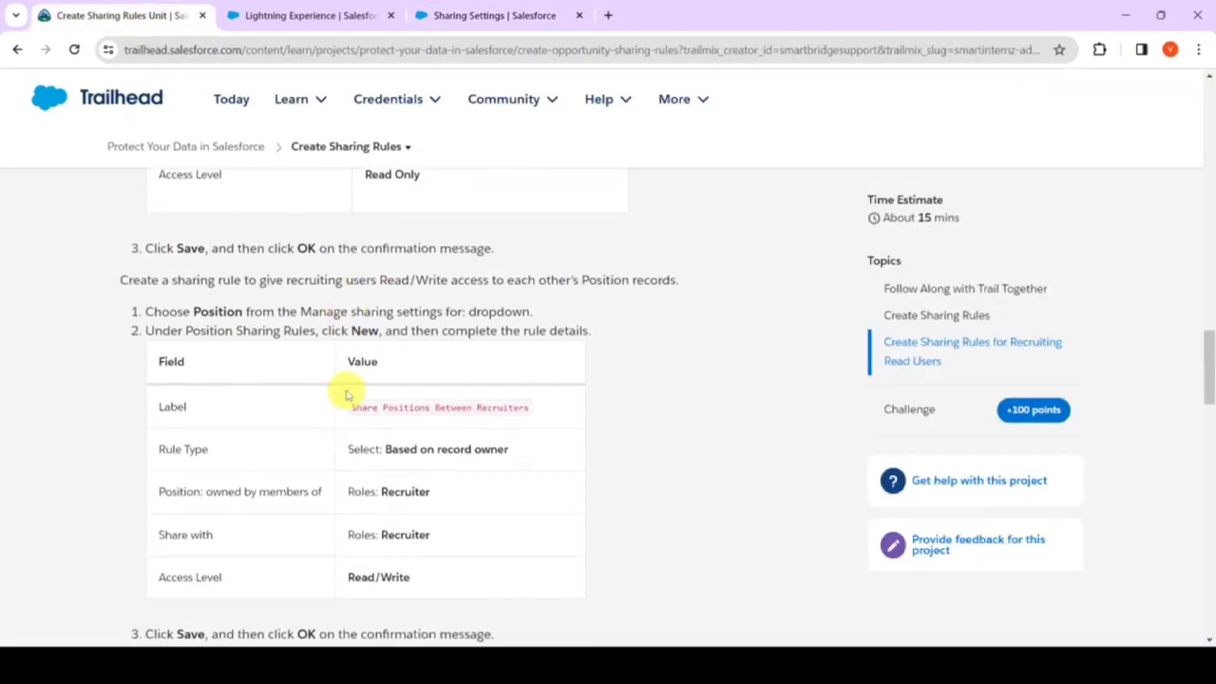
left_click_drag(352, 406, 581, 394)
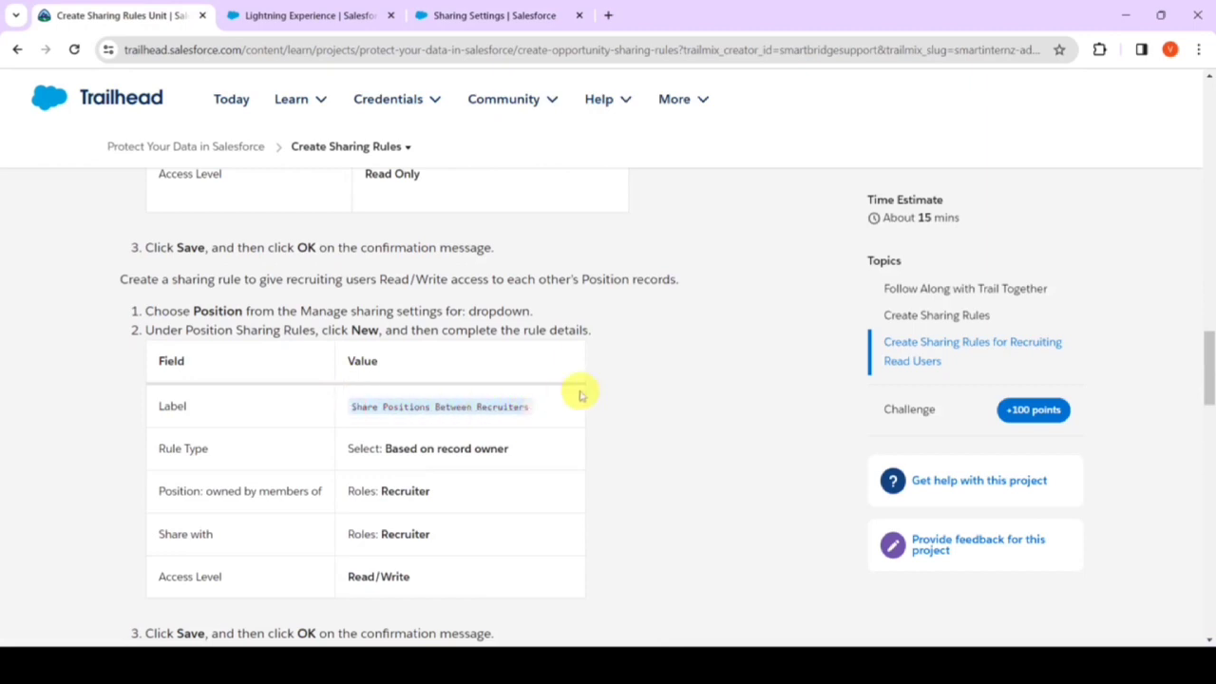
right_click(410, 402)
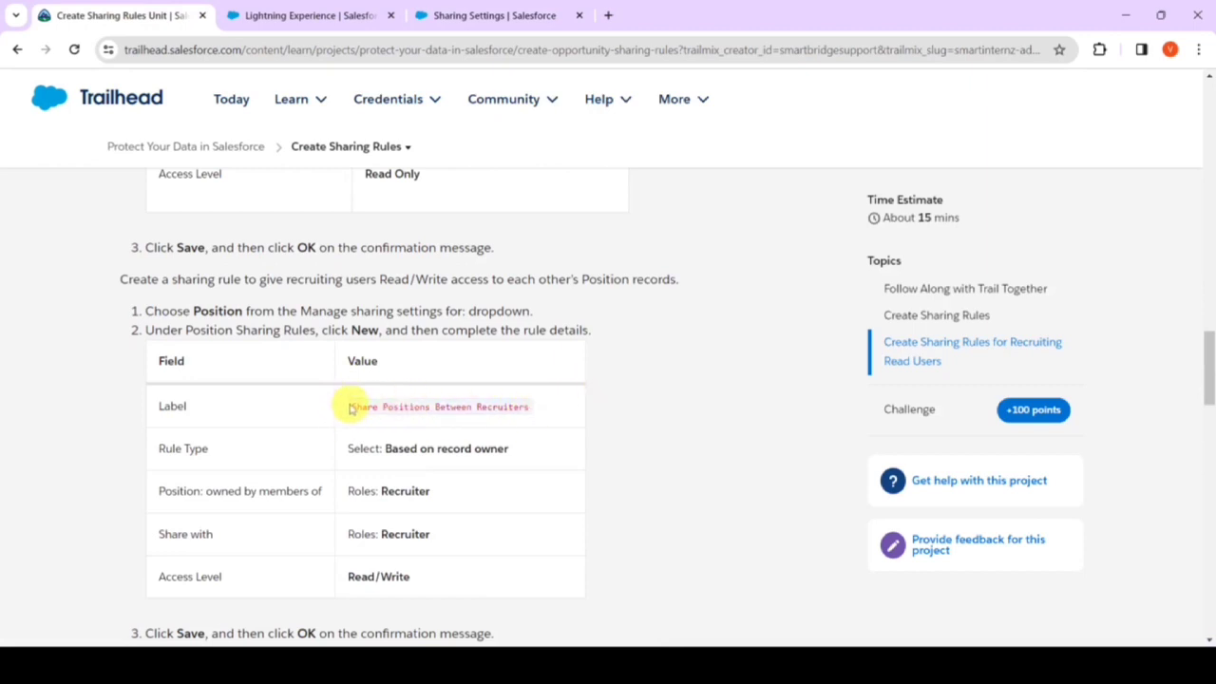
left_click_drag(349, 408, 546, 407)
key("ctrl+c")
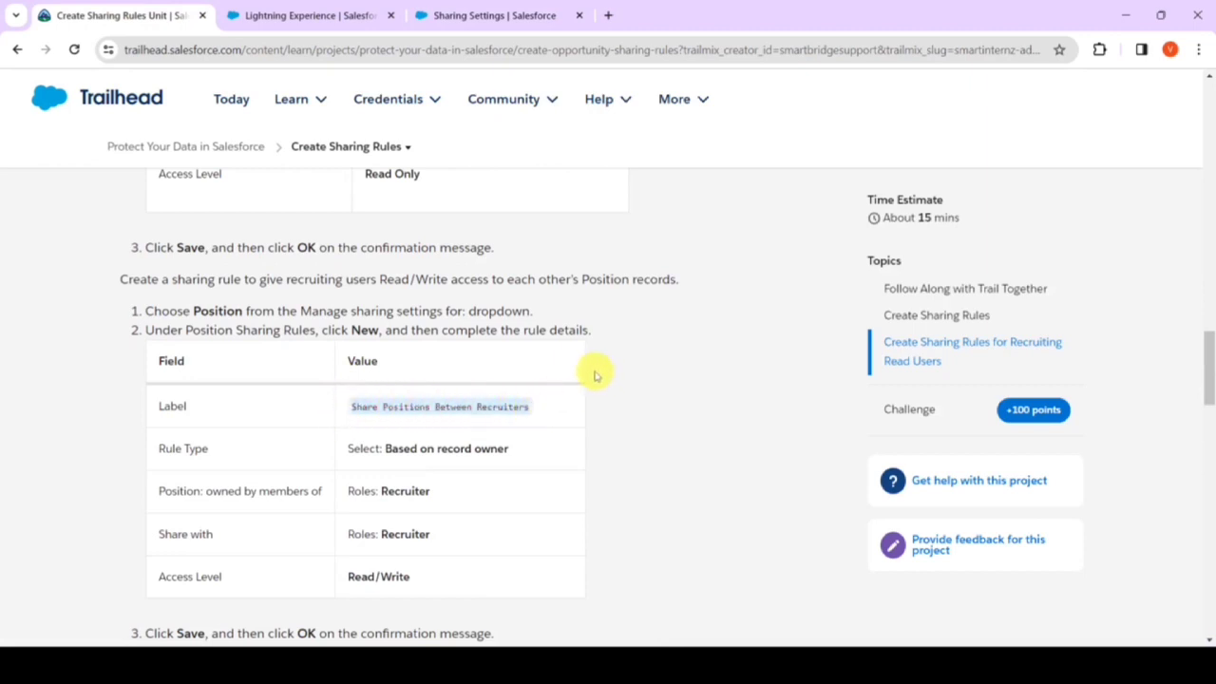
left_click(510, 11)
left_click(456, 380)
key("ctrl+v")
left_click(608, 378)
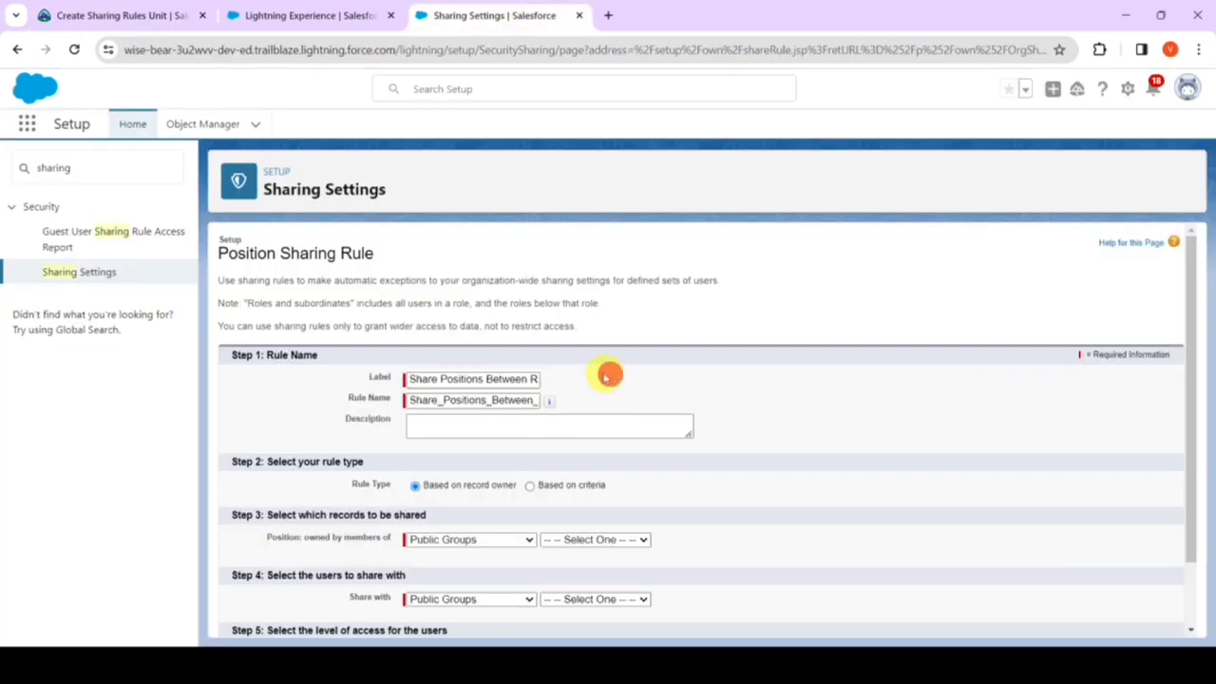
Step: Set the rule to share position records owned by members of the Recruiter role with the Recruiter role
scroll(589, 383, "down", 2)
left_click(493, 463)
left_click(469, 489)
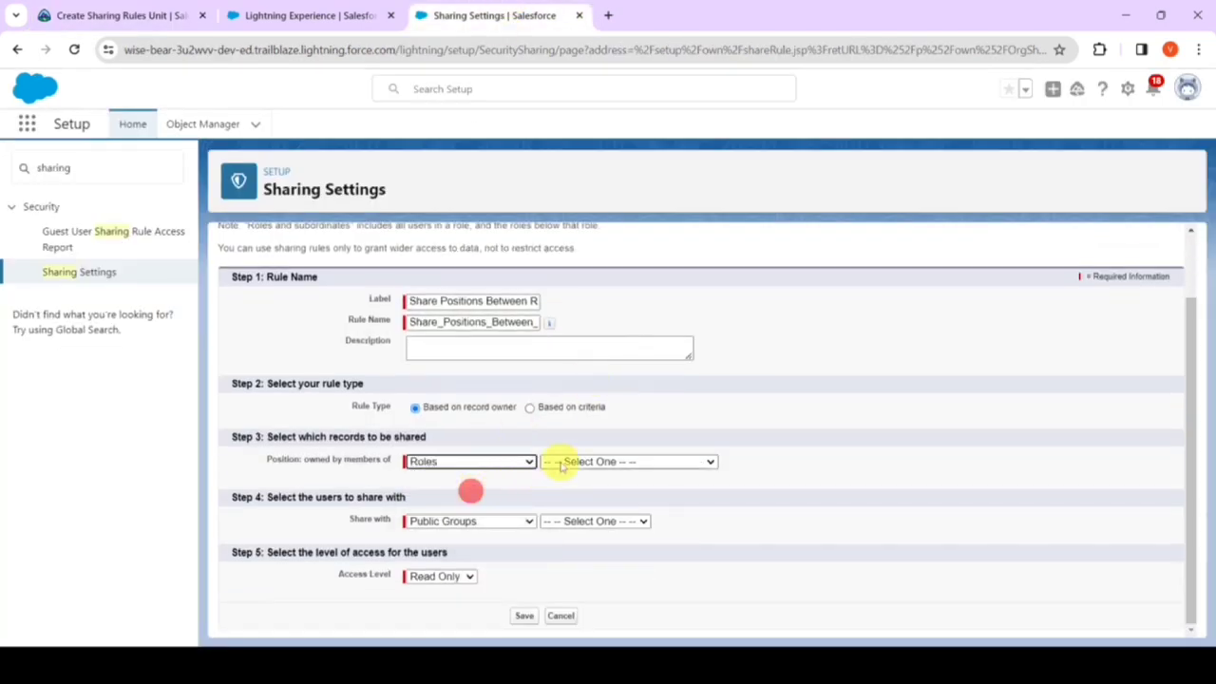
left_click(560, 462)
left_click(570, 392)
left_click(494, 521)
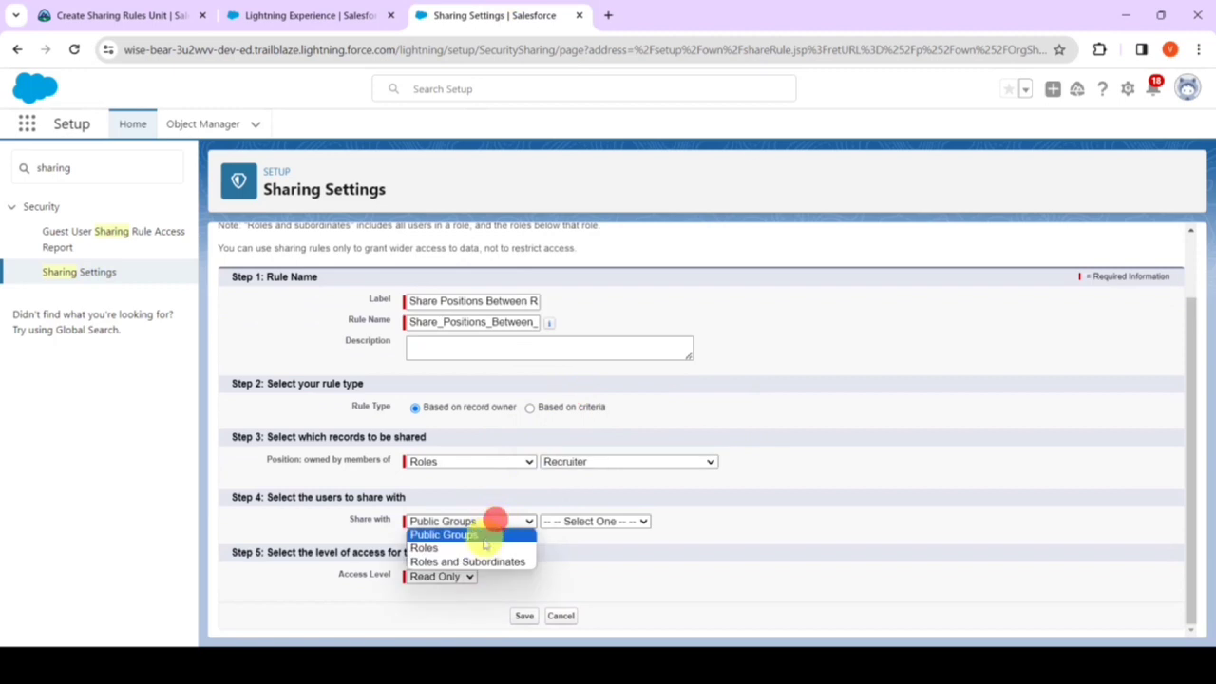
left_click(474, 546)
left_click(589, 521)
left_click(581, 452)
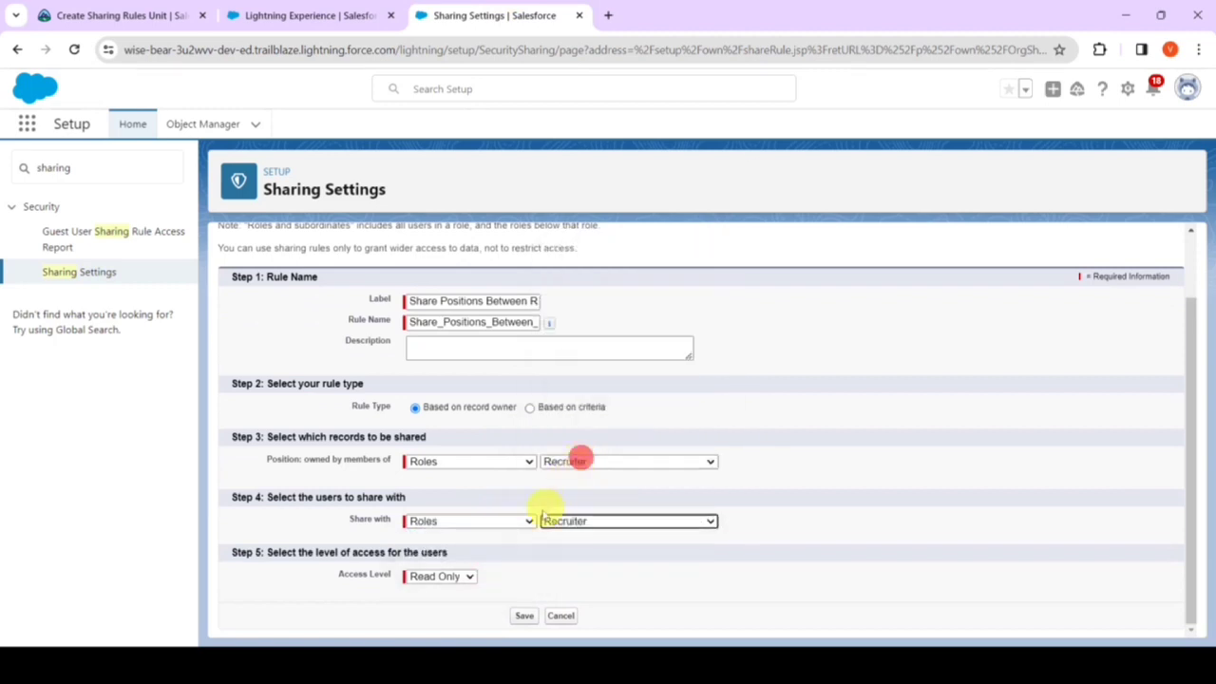
Step: Give the position rule Read/Write access, then save it and accept the sharing recalculation
left_click(455, 575)
left_click(445, 602)
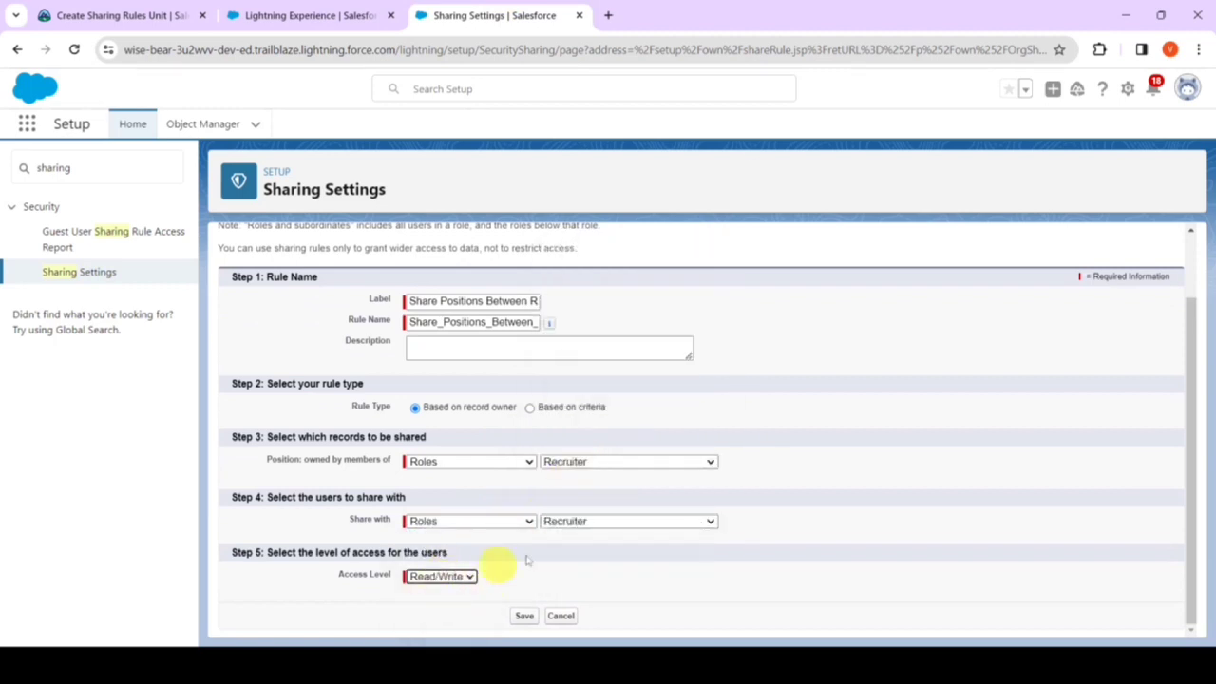
left_click(524, 615)
left_click(672, 185)
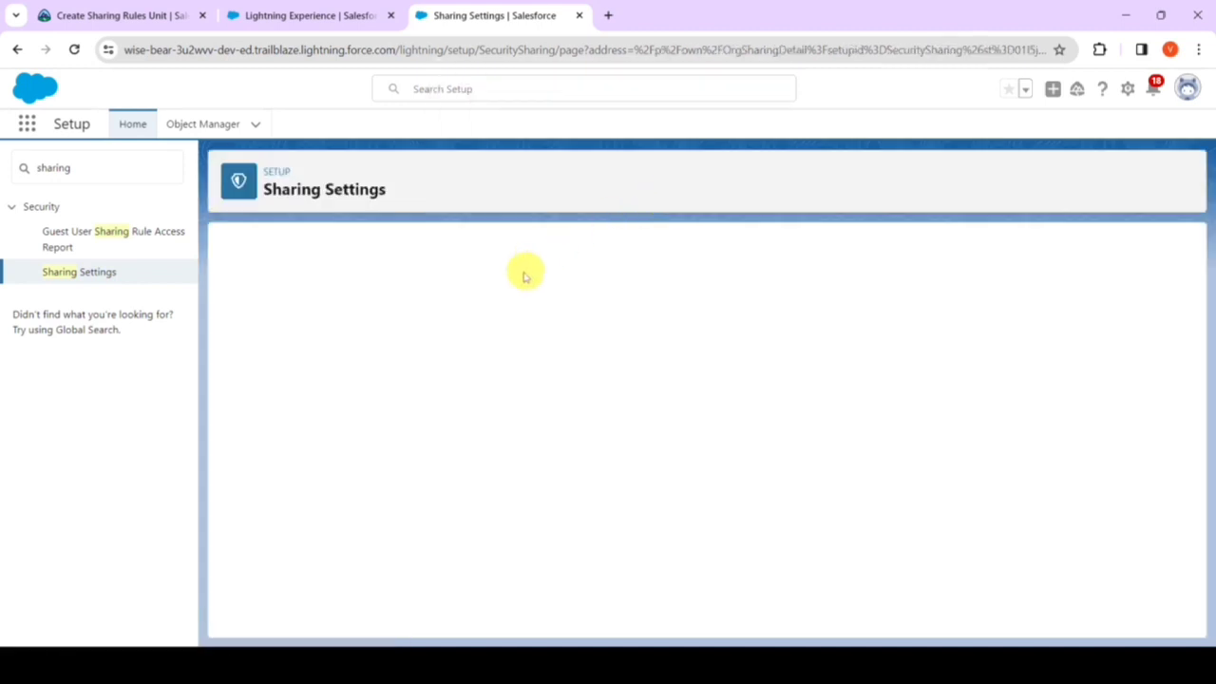
scroll(507, 321, "down", 2)
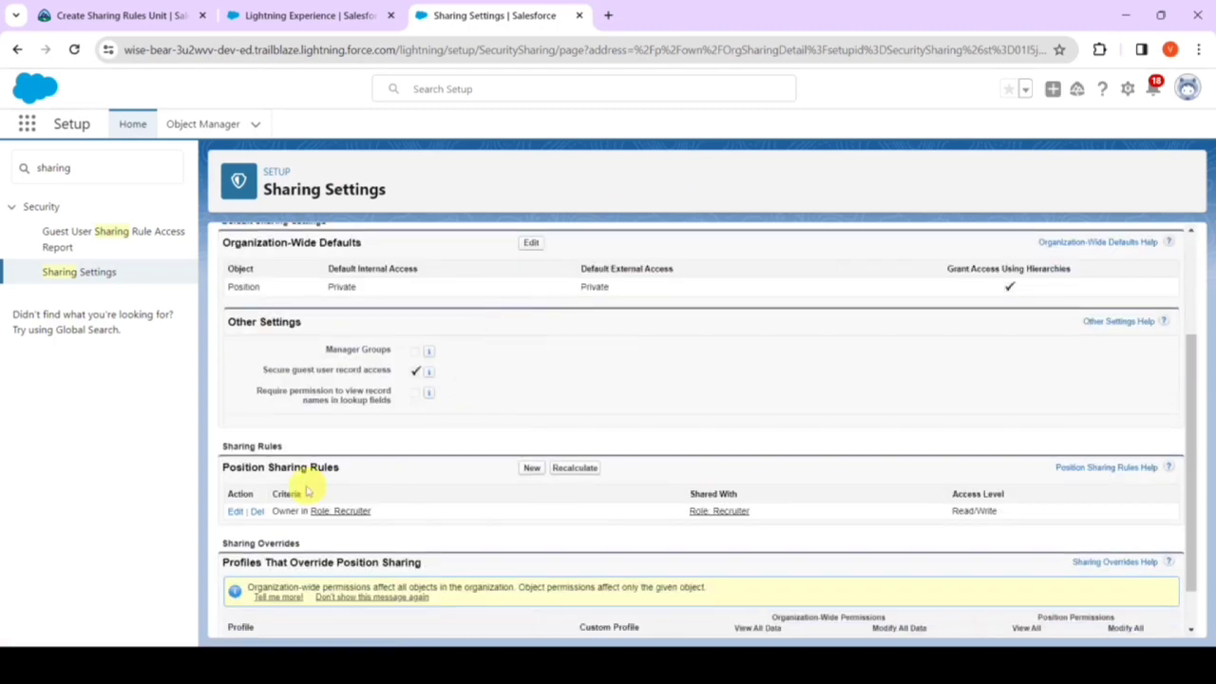
Step: Find Public Groups in Setup by searching for "public" and start a new public group
left_click_drag(74, 171, 24, 174)
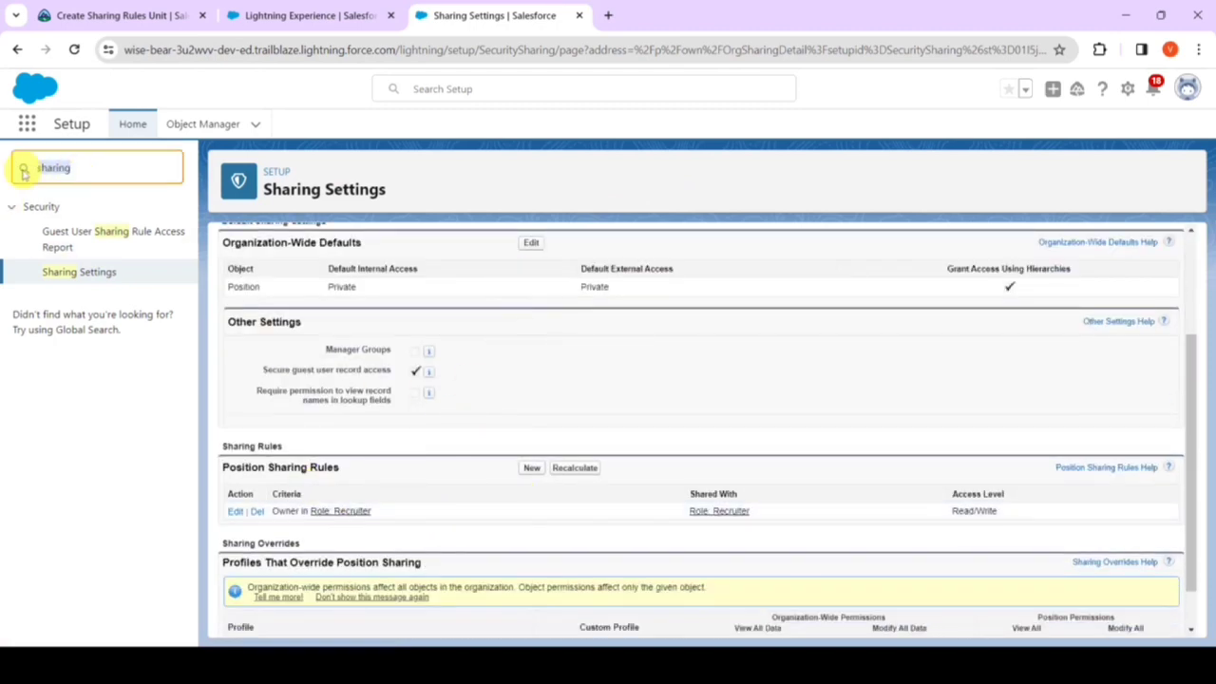
type("public")
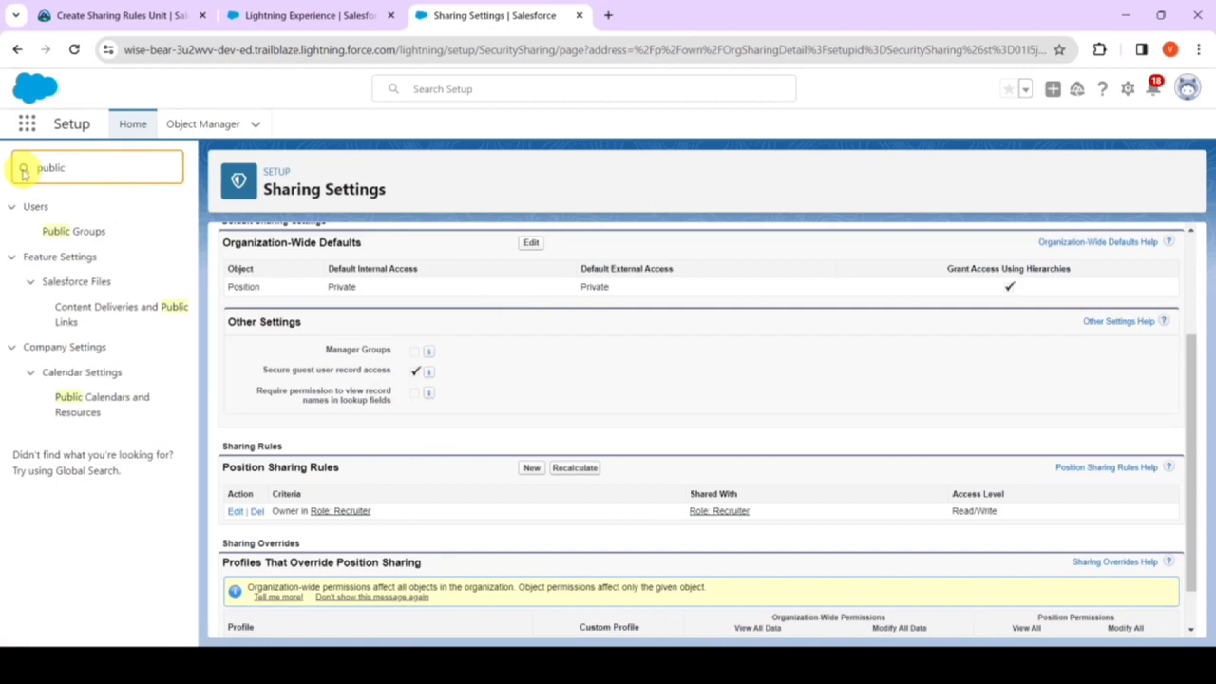
left_click(68, 231)
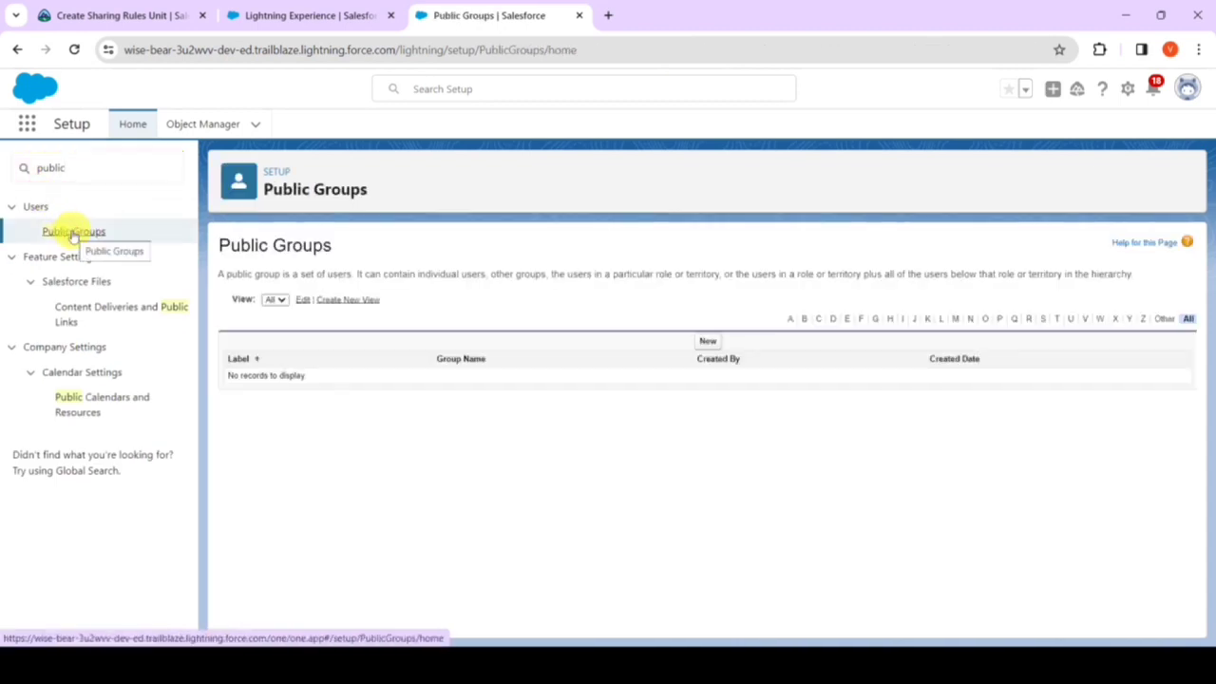
left_click(708, 341)
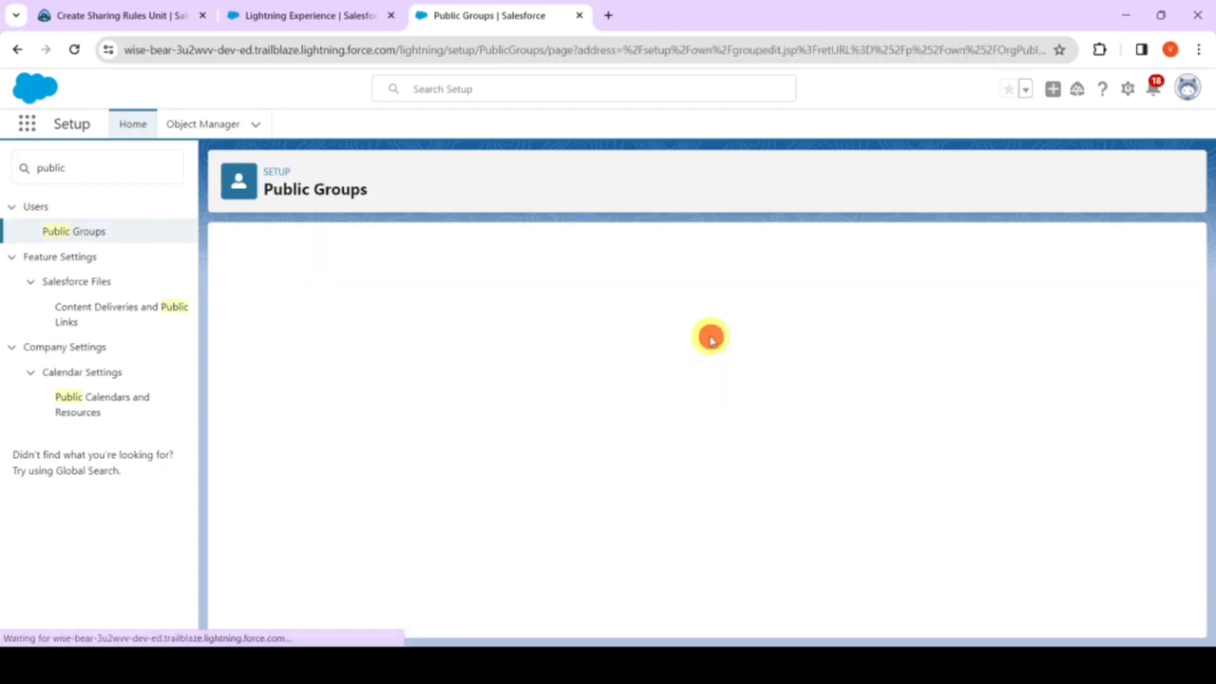
Step: Look up the public group details in the Trailhead instructions and enter VPs as the label and group name
left_click(122, 16)
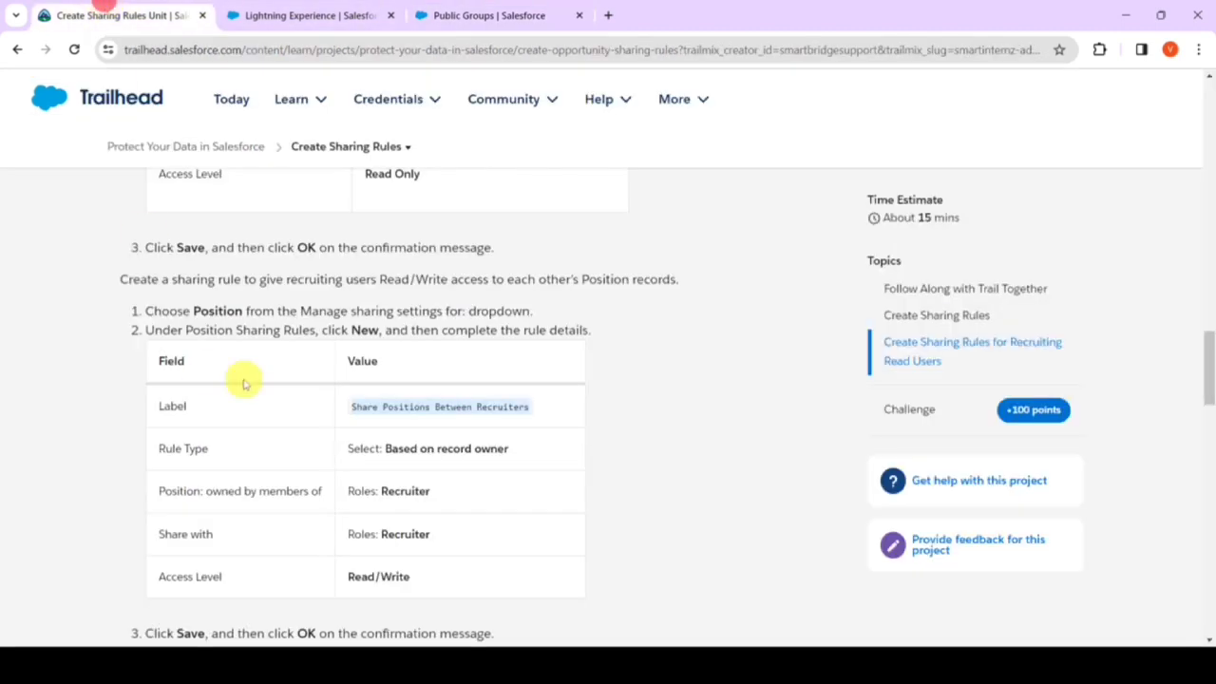
scroll(384, 301, "down", 5)
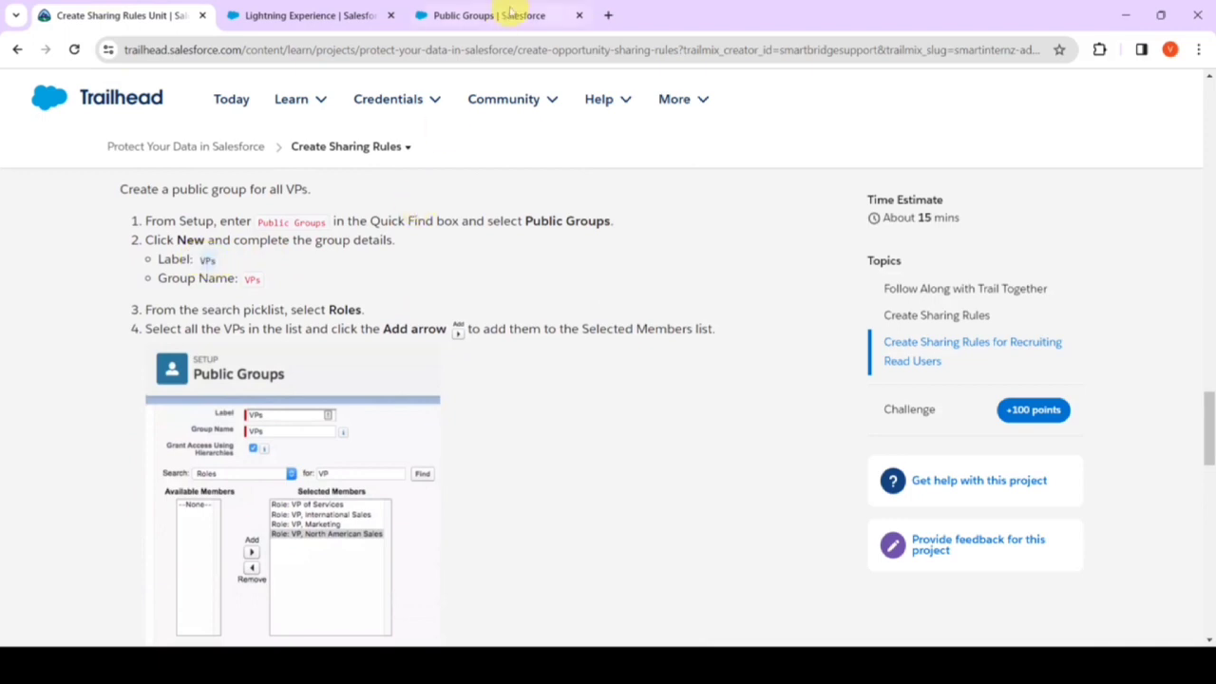
left_click(510, 14)
type("VPs")
left_click(632, 345)
scroll(542, 361, "down", 3)
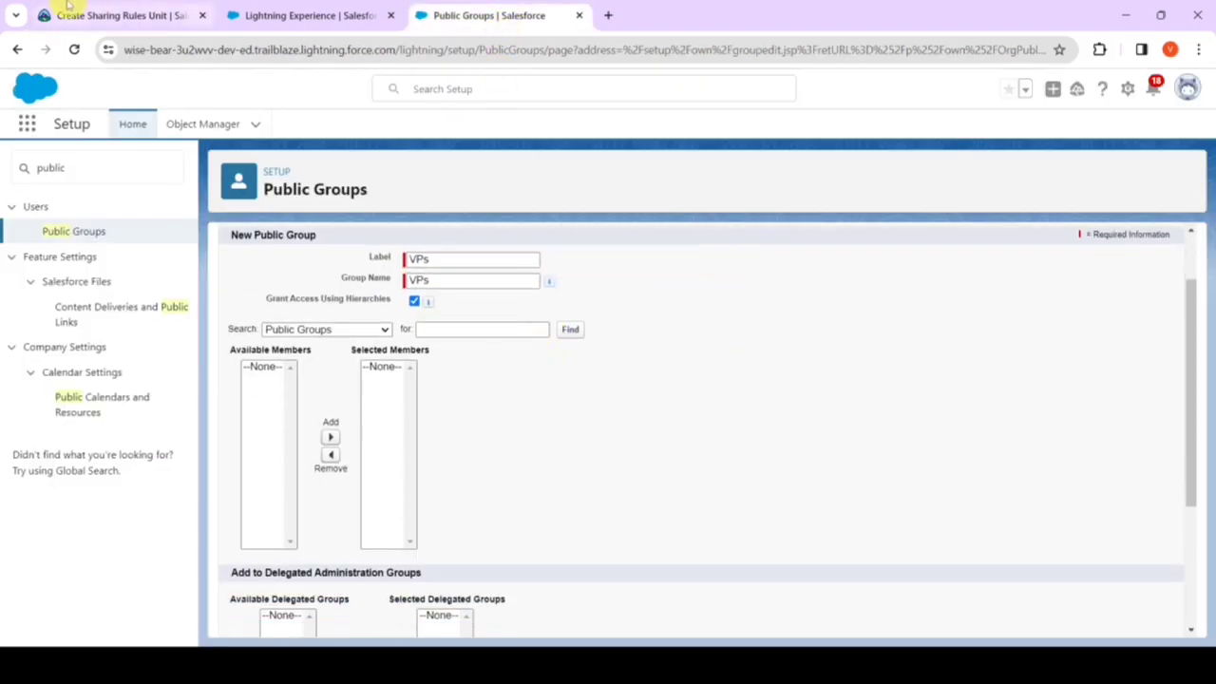
Step: Check the member selection instructions in Trailhead, then list Roles as the group's available members
left_click(67, 9)
scroll(307, 313, "down", 2)
left_click(449, 12)
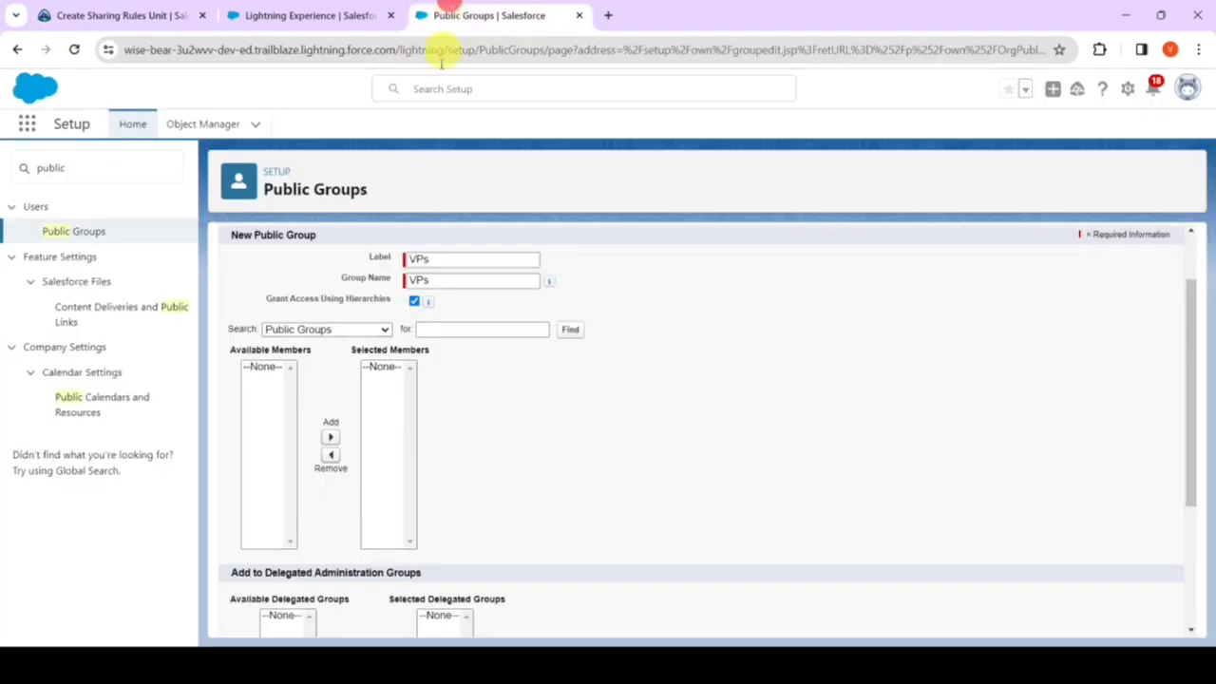
left_click(339, 328)
left_click(320, 355)
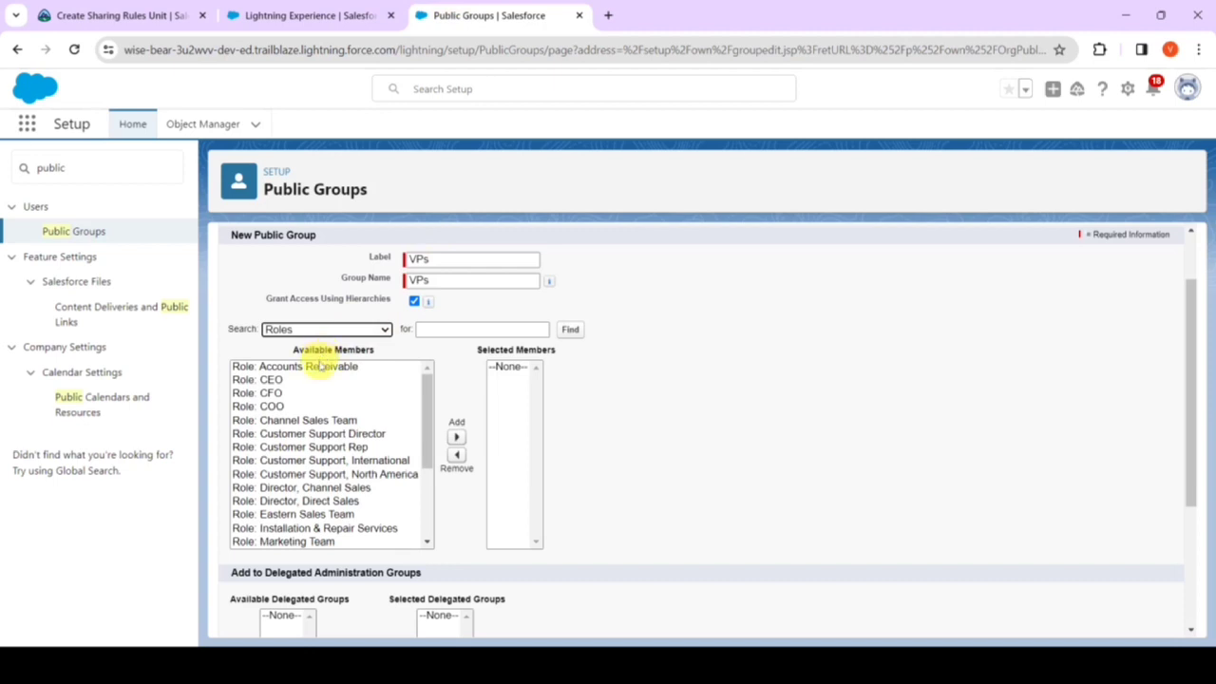
Step: Add the roles VP, North American Sales; VP of Services; VP, International Sales; and VP, Marketing to the group's selected members
scroll(317, 434, "down", 2)
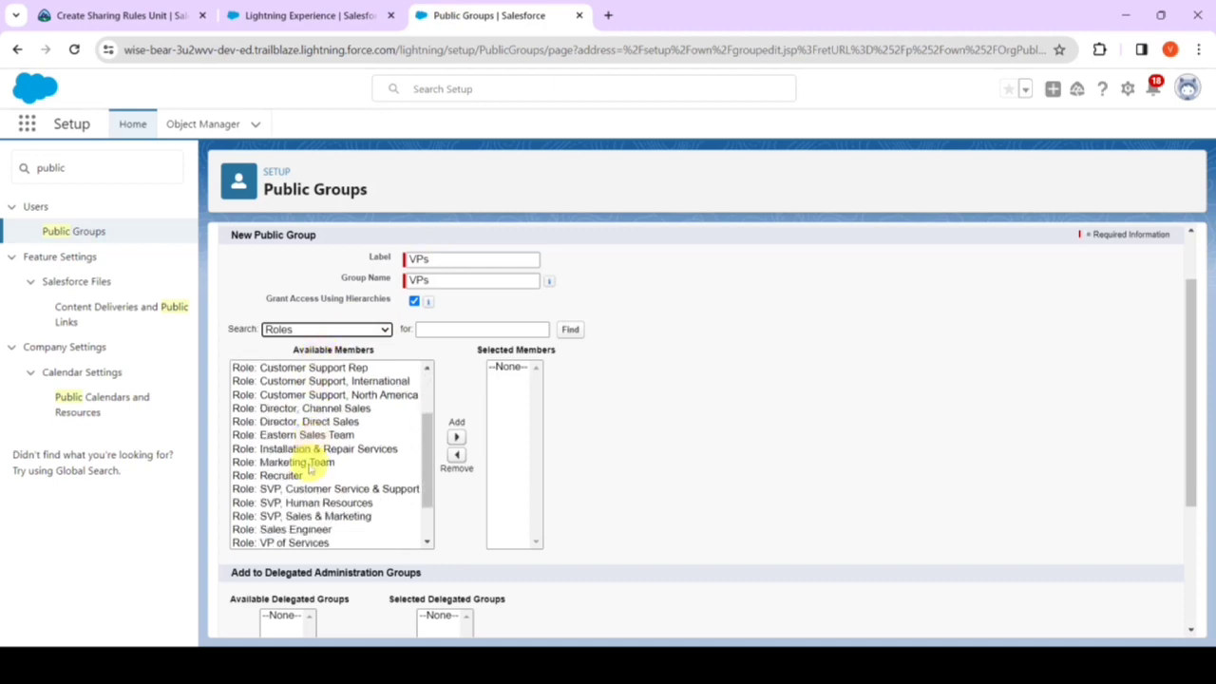
scroll(308, 475, "down", 2)
left_click(319, 527)
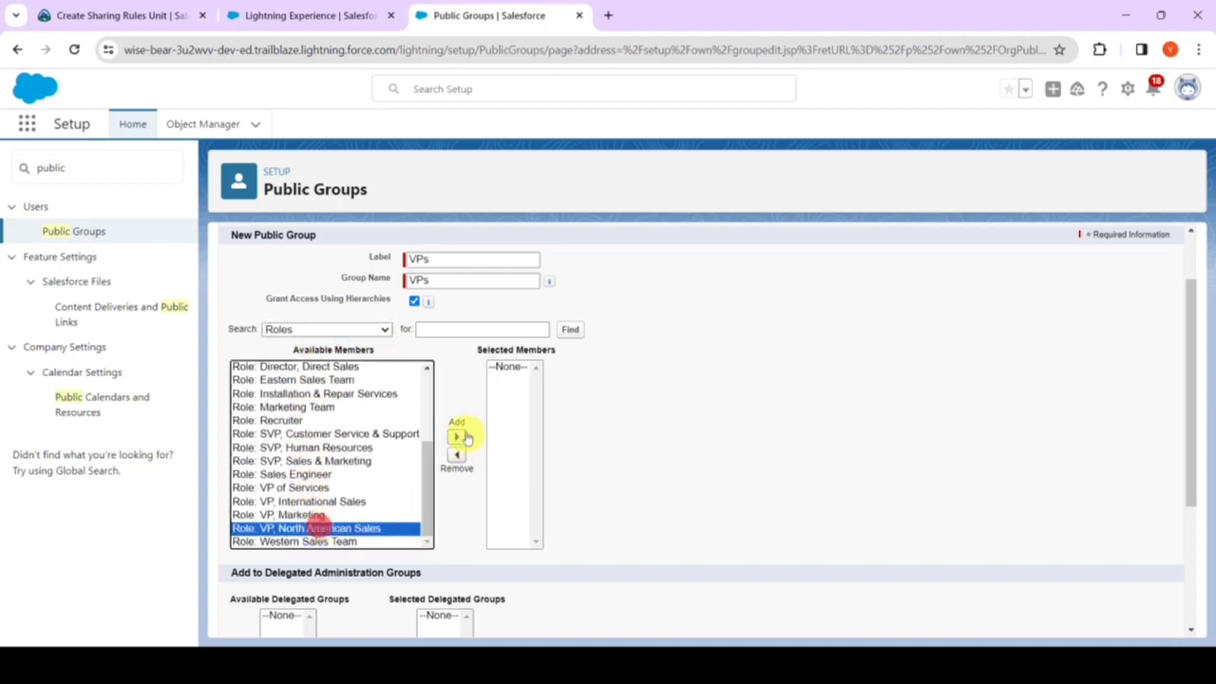
left_click(456, 436)
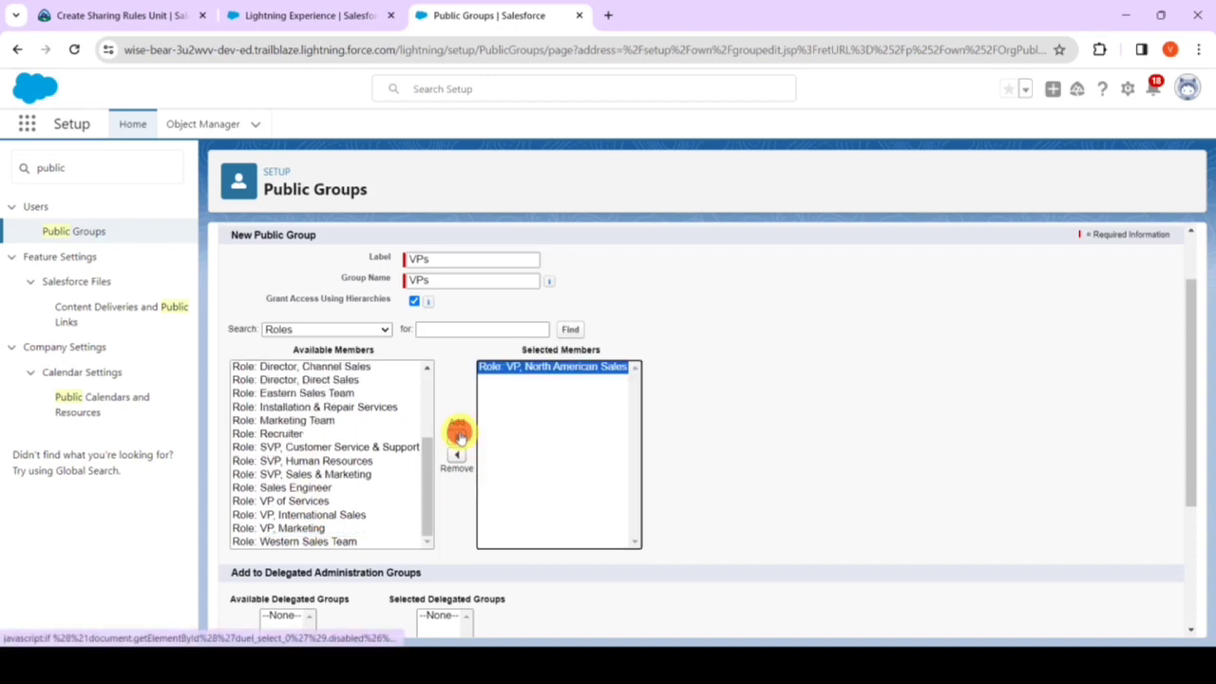
left_click(302, 500)
left_click(456, 436)
left_click(304, 513)
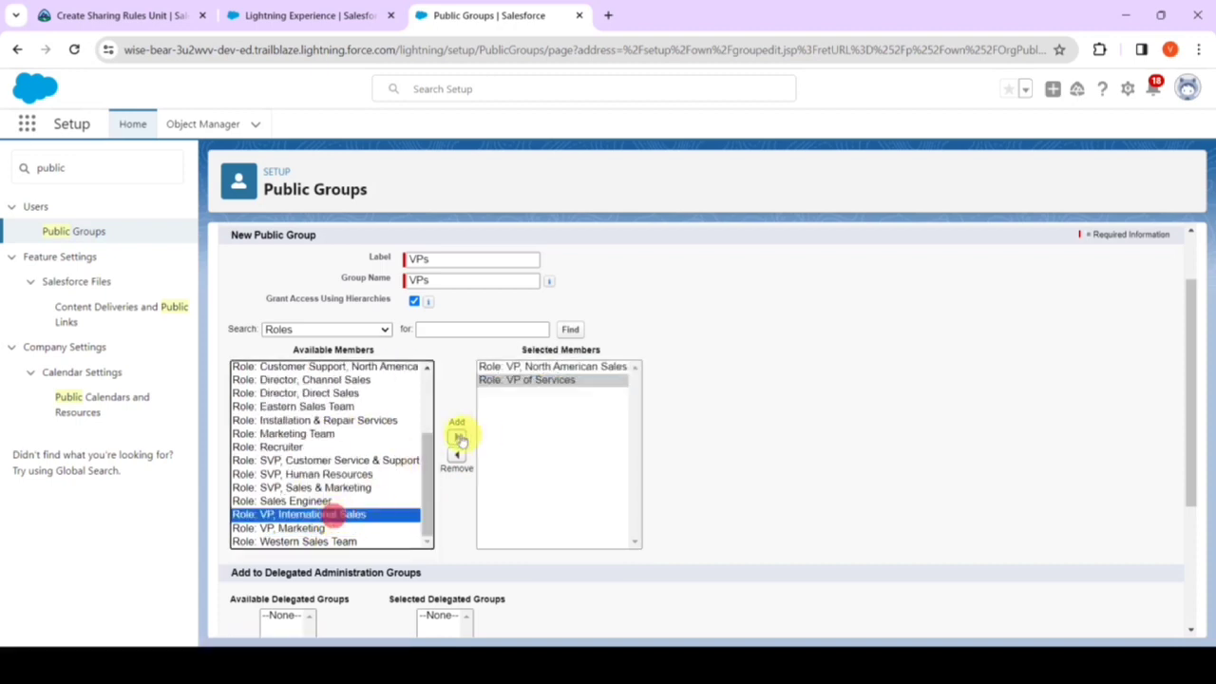
left_click(456, 436)
left_click(313, 528)
left_click(456, 436)
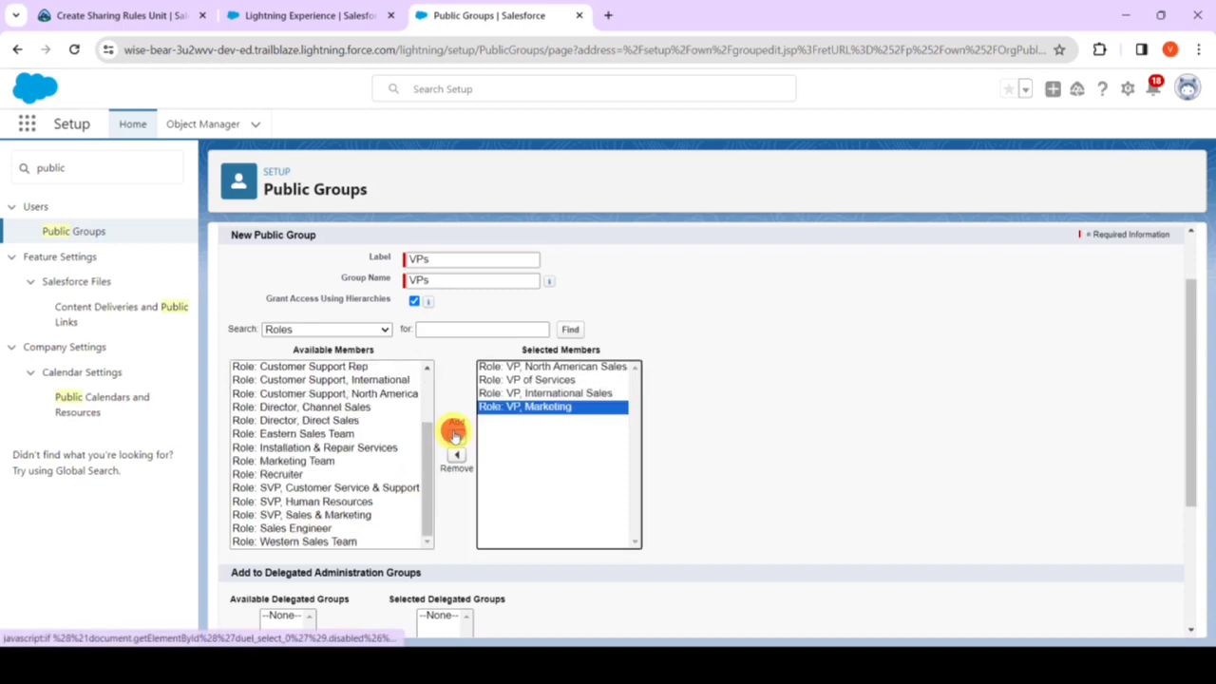
Step: Save the new VPs public group
scroll(521, 445, "down", 3)
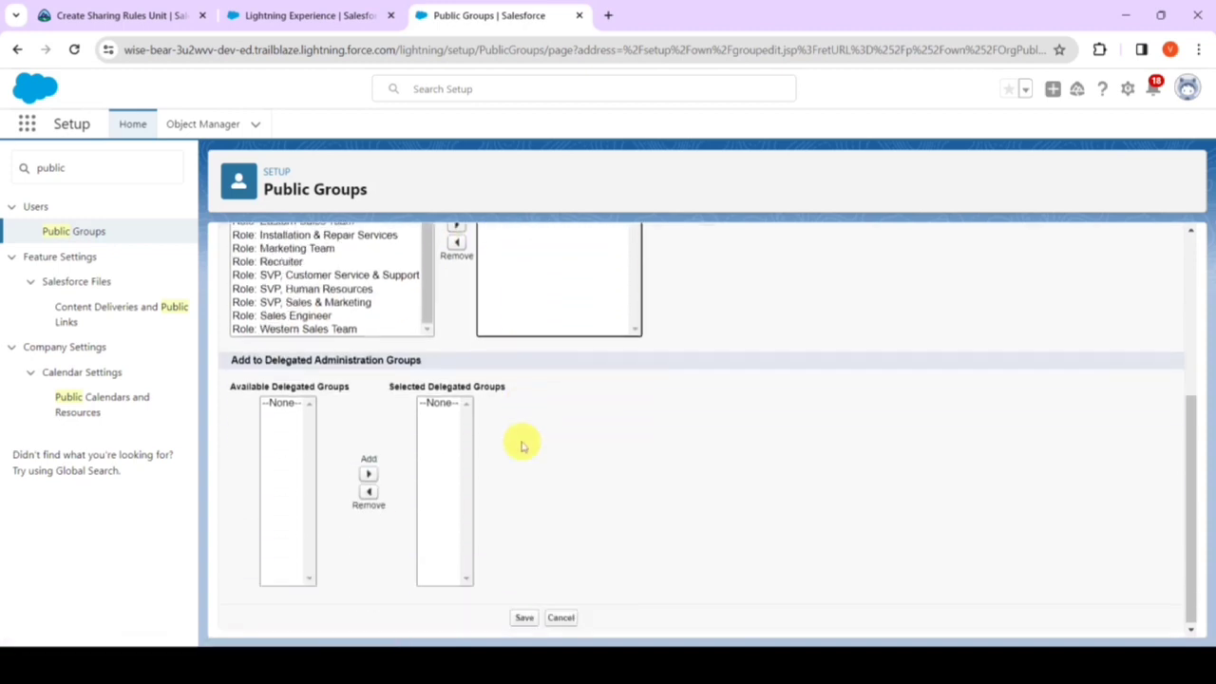
scroll(523, 432, "up", 4)
left_click(522, 291)
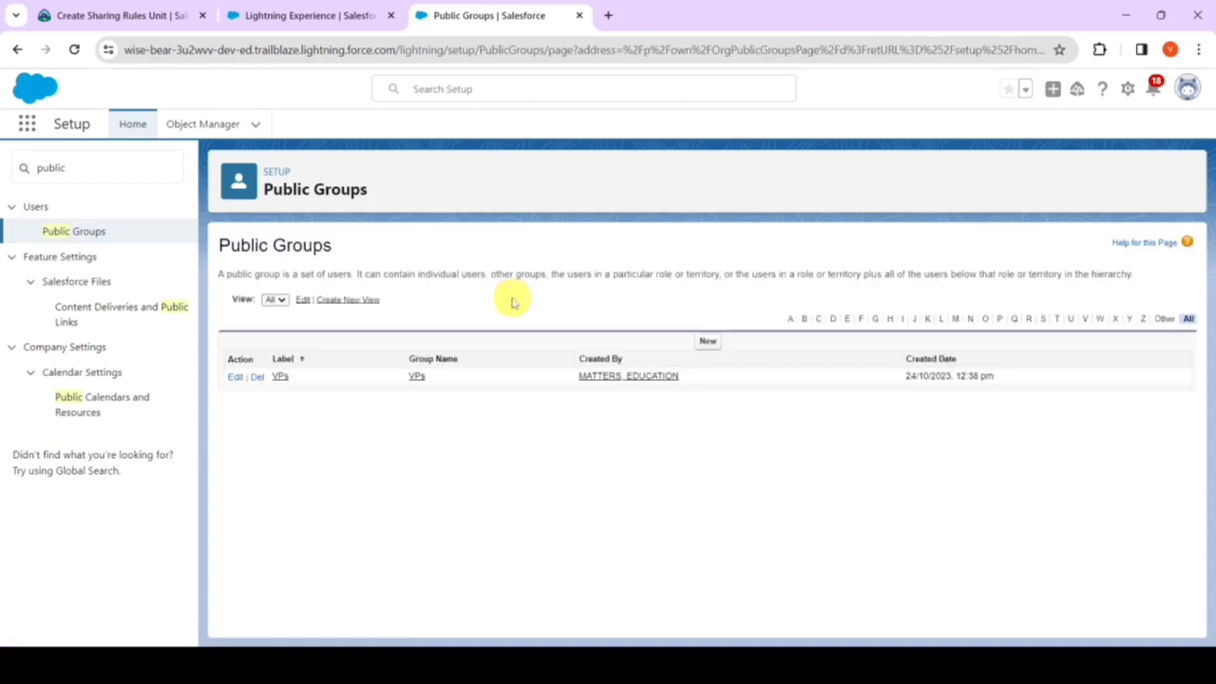
Step: Find Sharing Settings in Setup and show the sharing settings for the Position object
left_click_drag(78, 168, 26, 171)
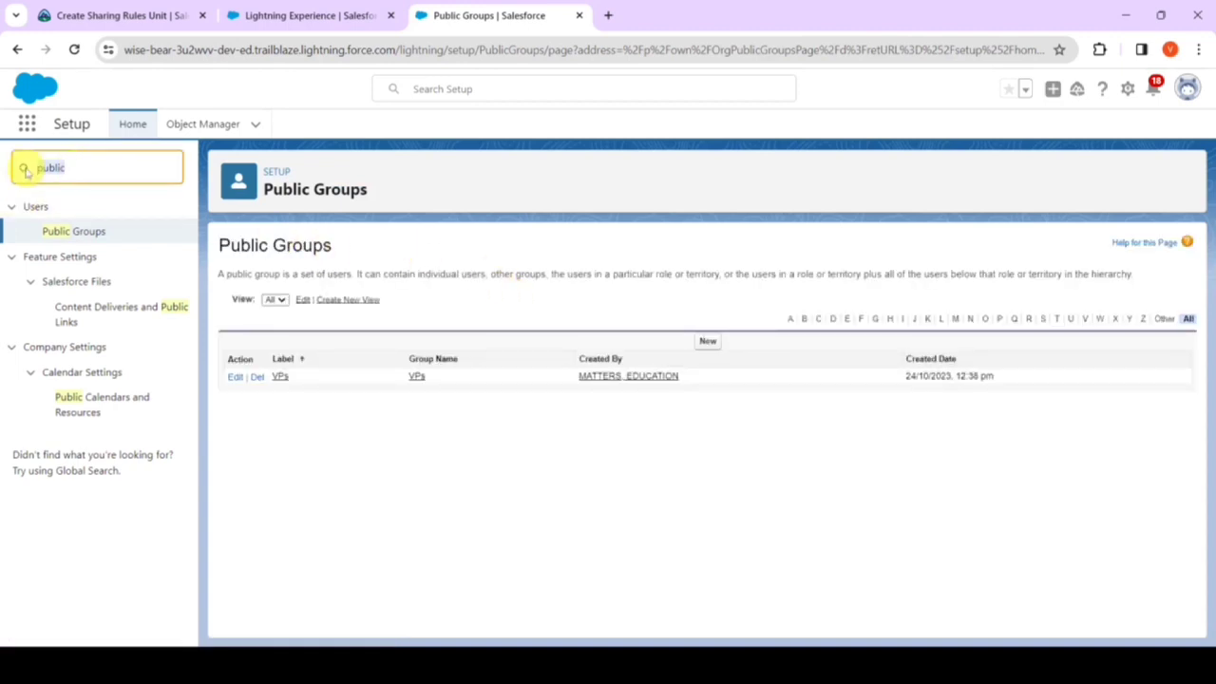
type("sharing")
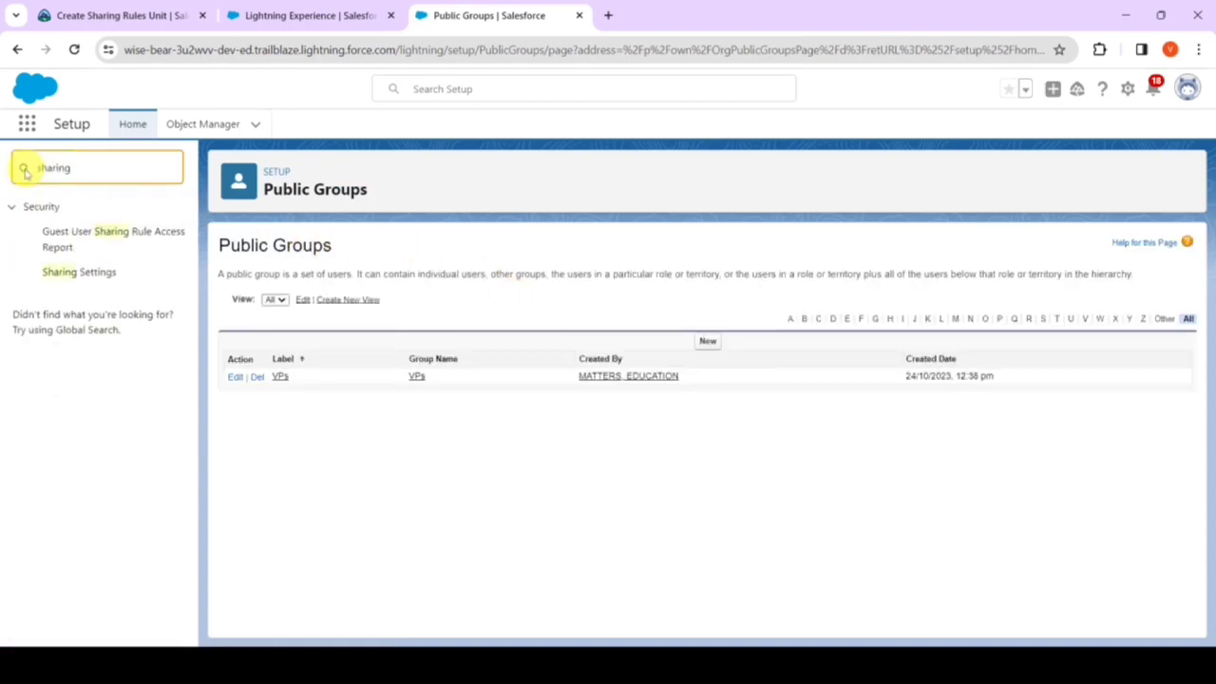
left_click(81, 272)
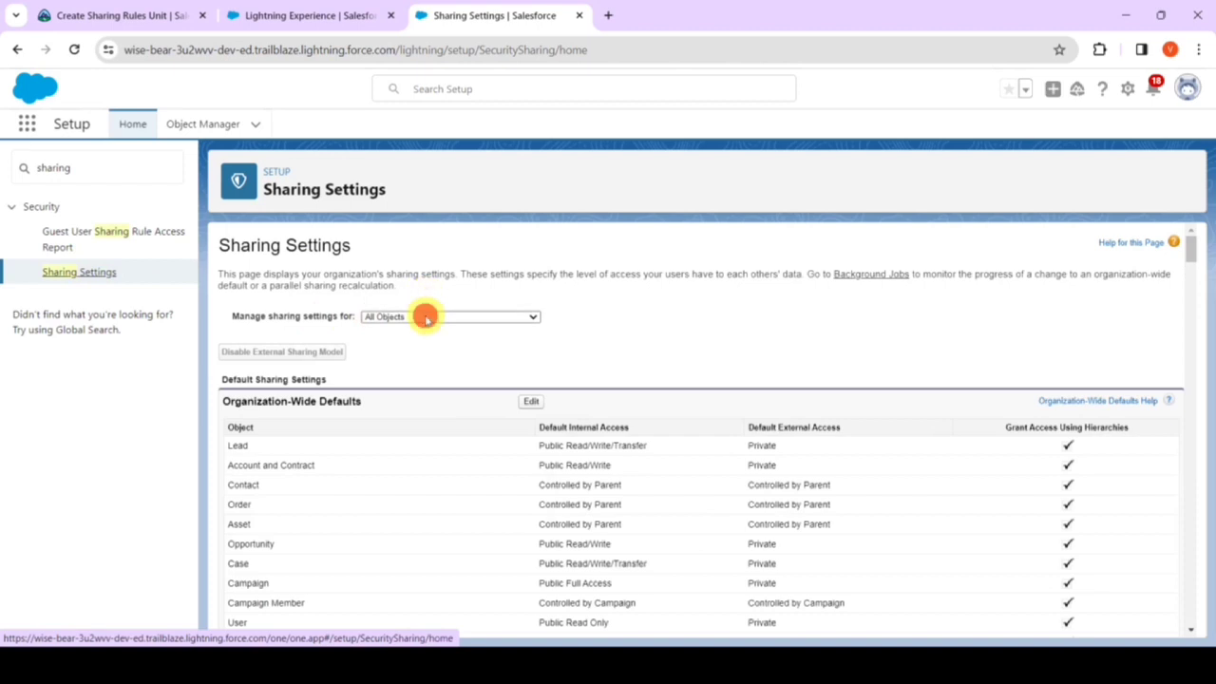
left_click(425, 318)
scroll(434, 408, "down", 5)
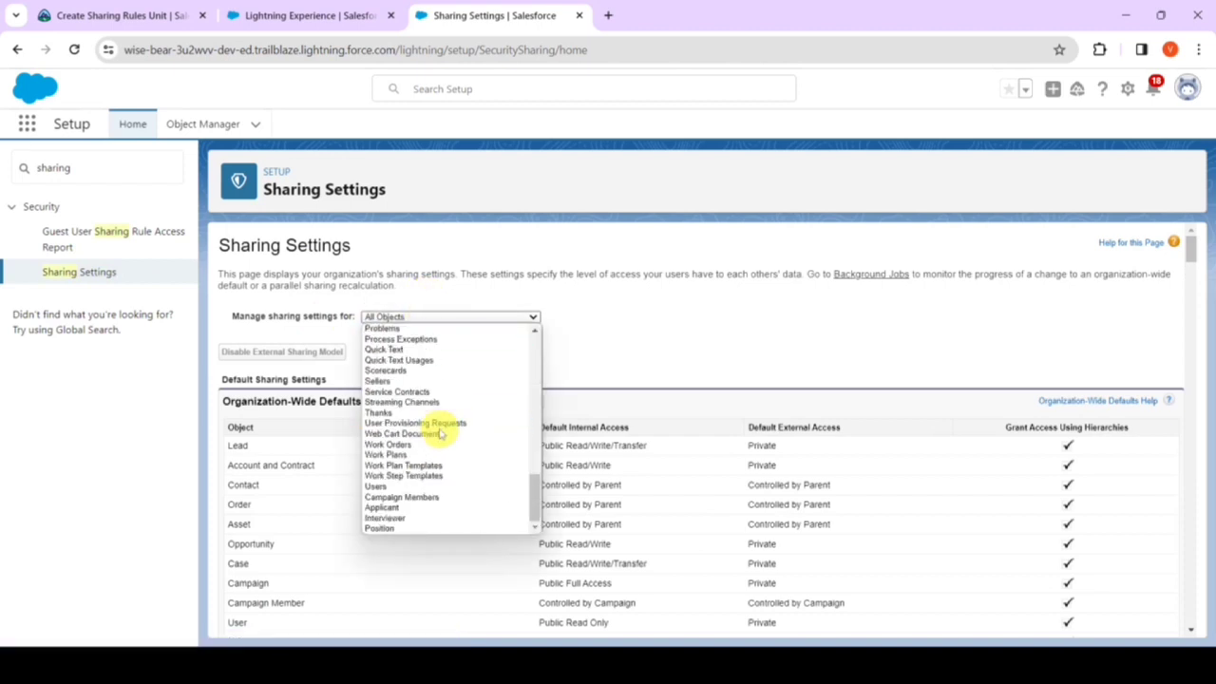
left_click(385, 529)
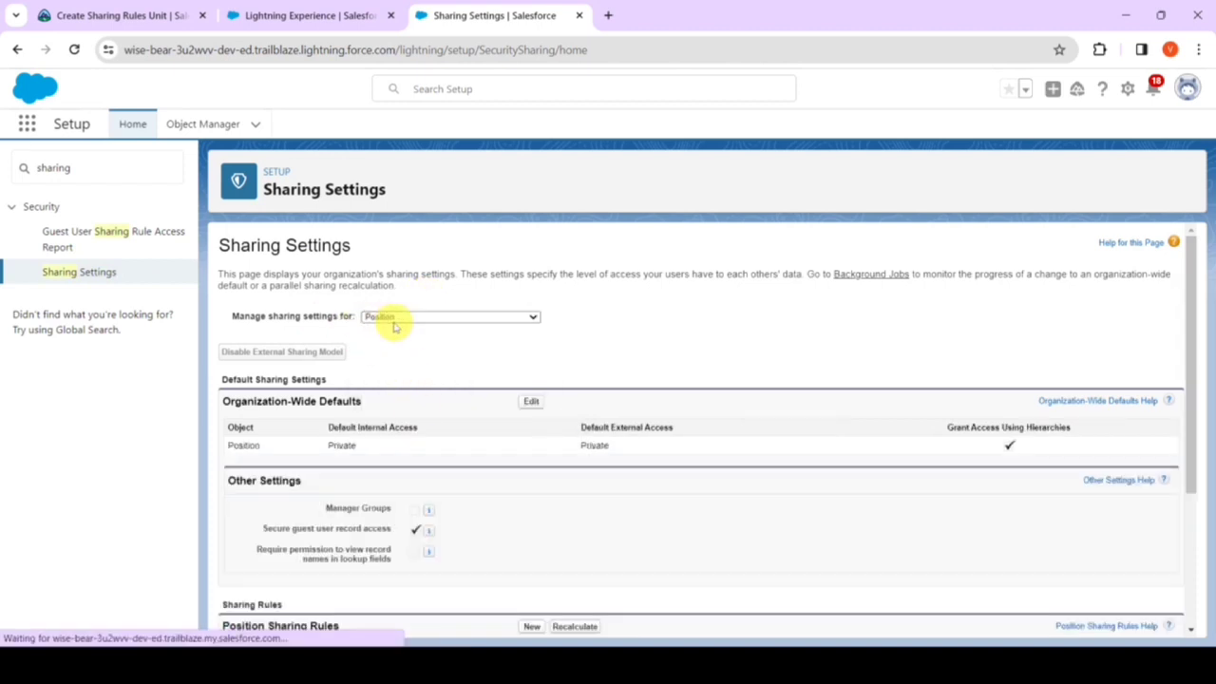
Step: Create a new Position sharing rule labelled Share Open Positions with VPs, copying the label from the Trailhead instructions and filling in the rule name
scroll(397, 326, "down", 3)
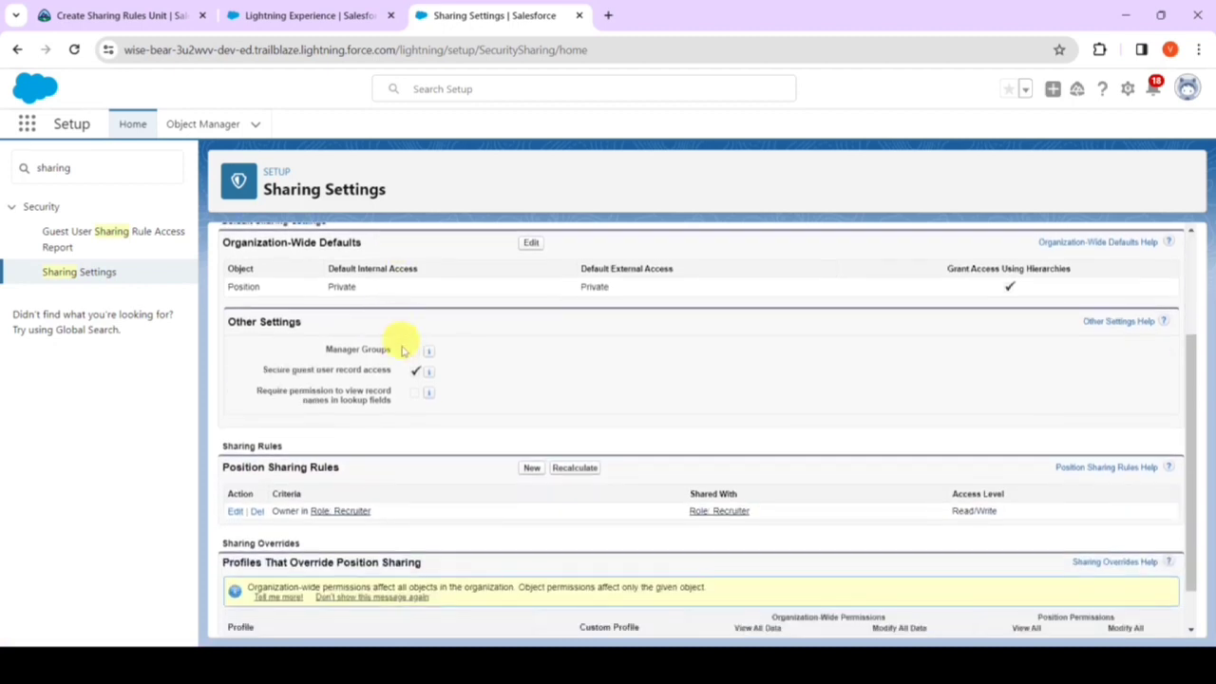
left_click(530, 468)
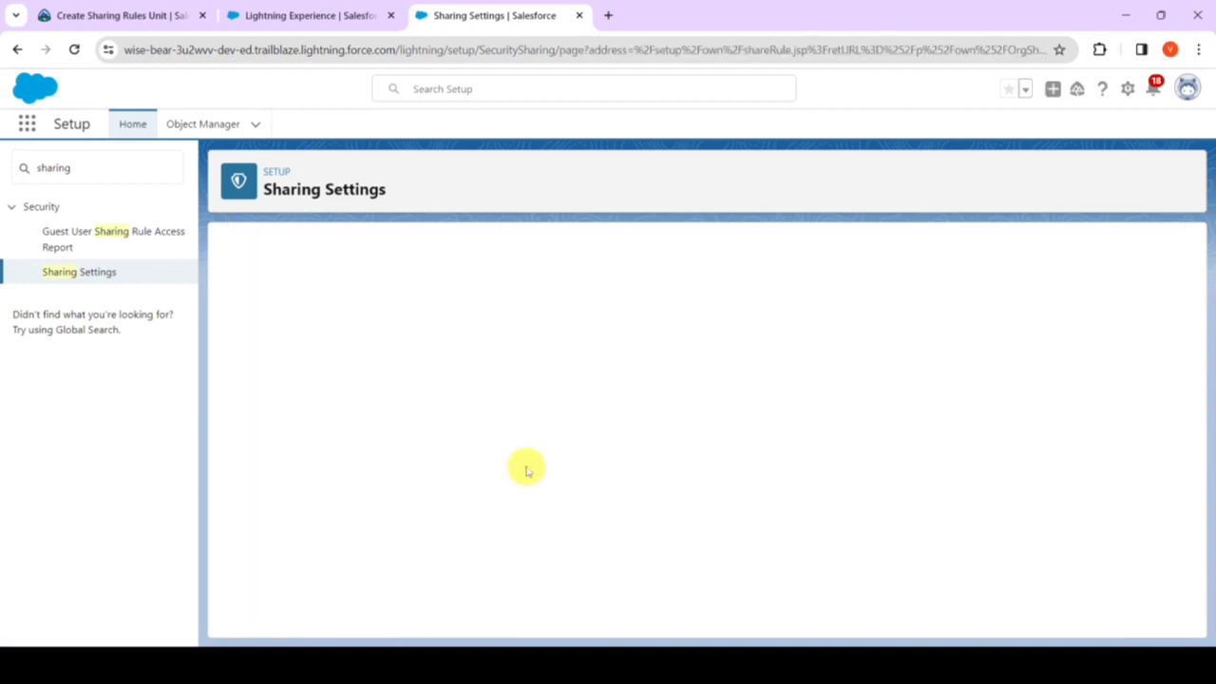
left_click(136, 14)
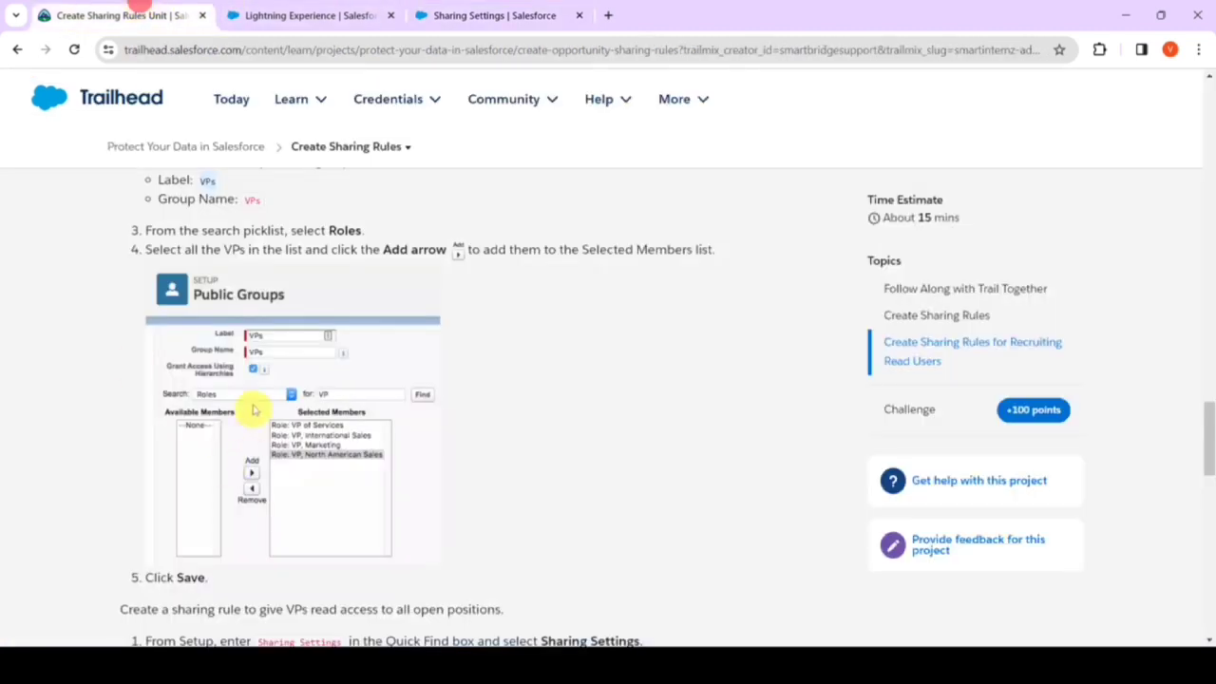
scroll(247, 380, "down", 2)
scroll(241, 344, "down", 1)
left_click_drag(316, 443, 457, 438)
key("ctrl+c")
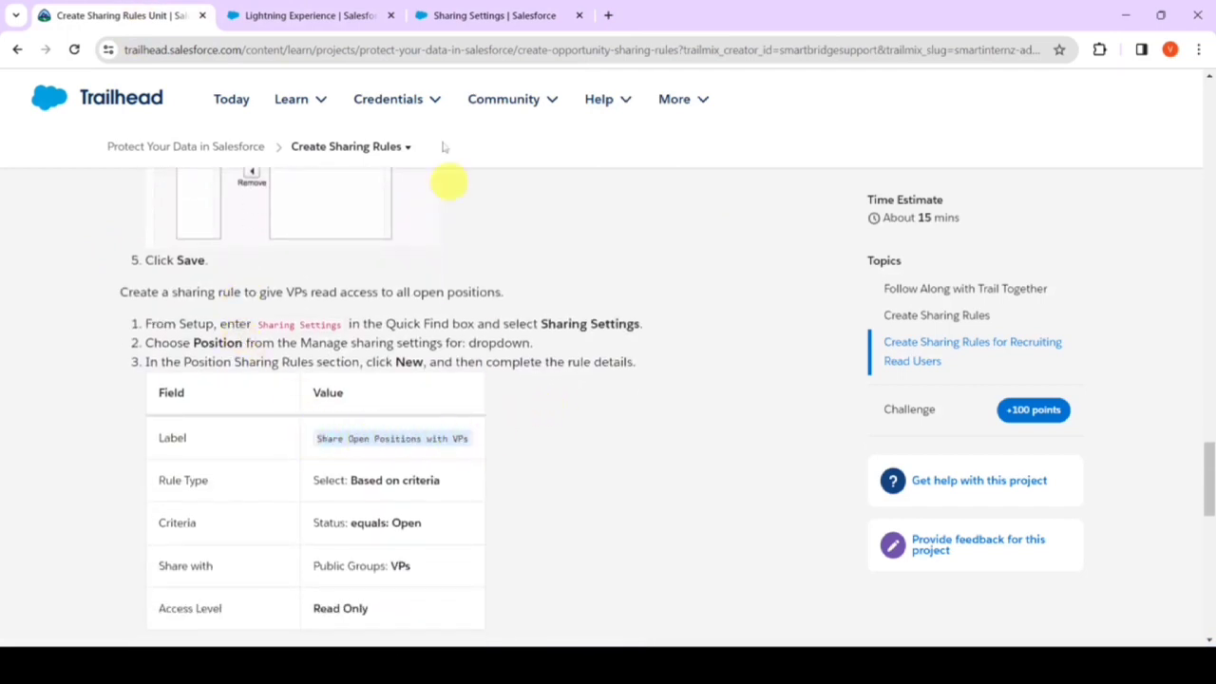
left_click(437, 15)
key("ctrl+v")
left_click(578, 380)
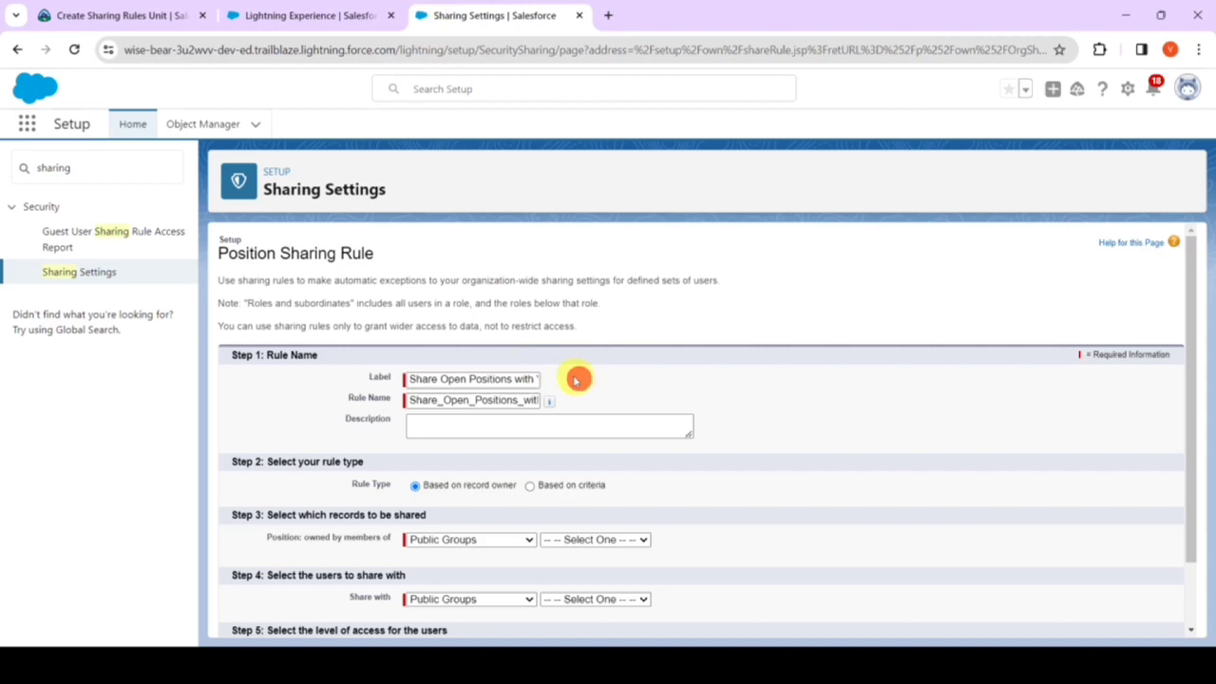
Step: Check the required rule type in Trailhead and set the Position sharing rule to Based on criteria
left_click(121, 15)
scroll(402, 437, "down", 1)
left_click_drag(440, 401, 360, 403)
left_click(490, 14)
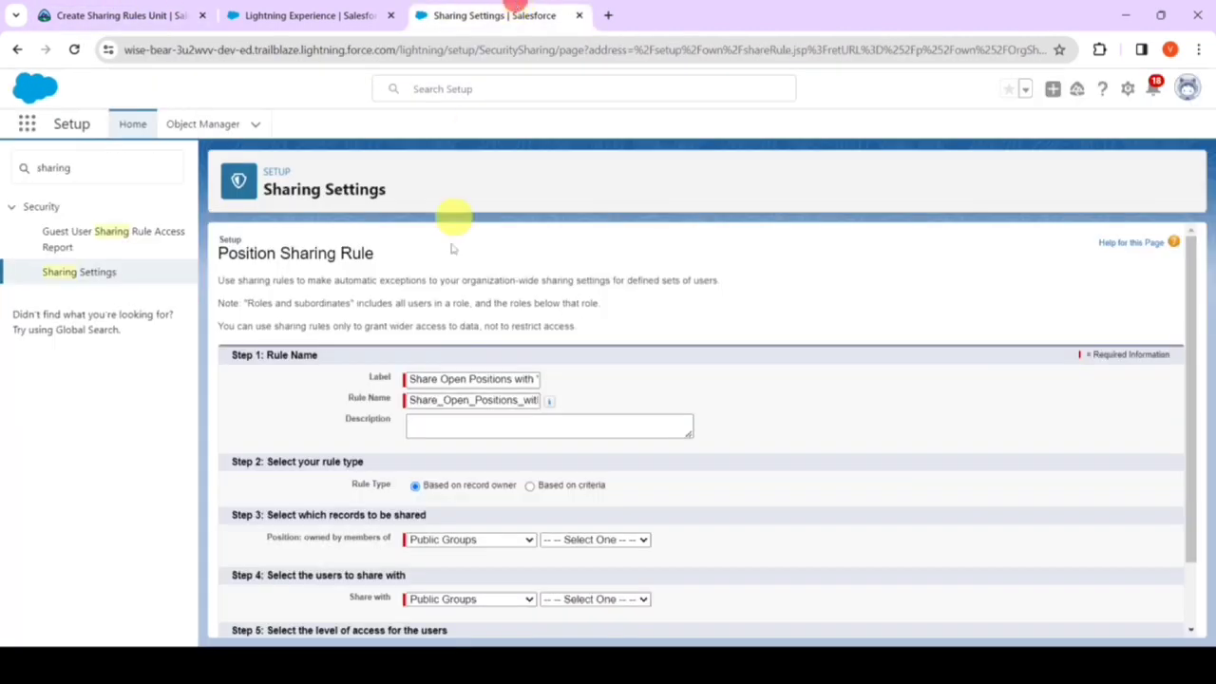
left_click(532, 483)
Step: Define the rule's first criterion as Status equals Open
scroll(462, 475, "down", 1)
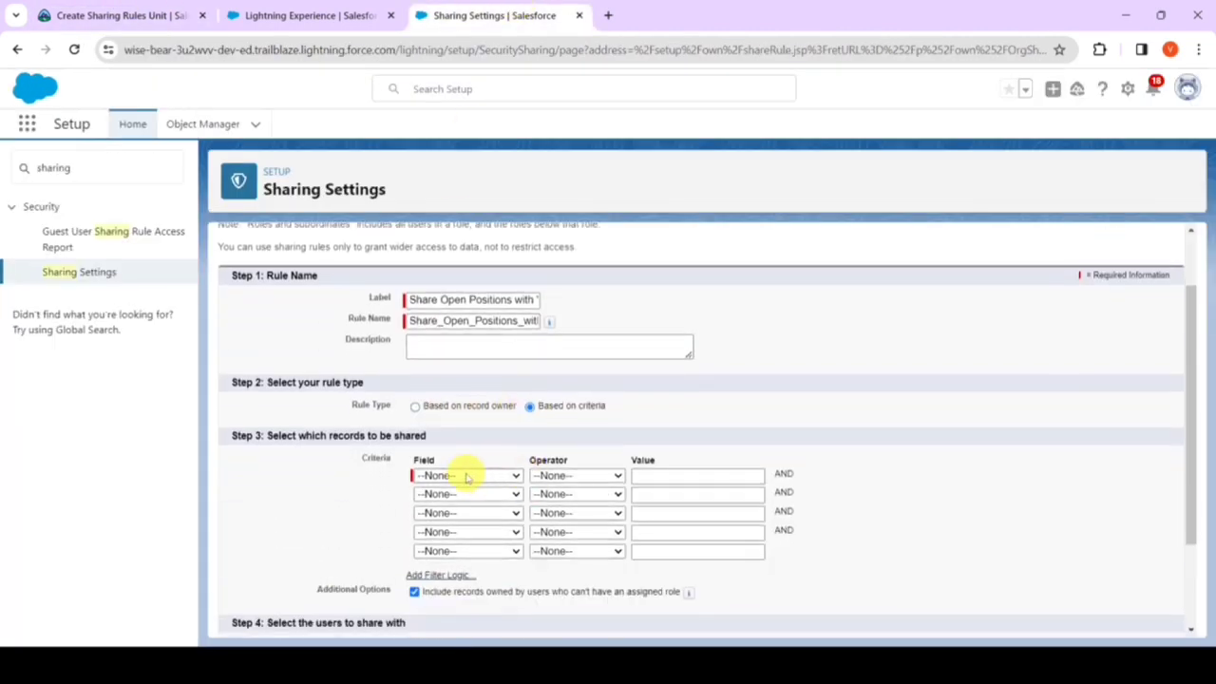
left_click(466, 477)
left_click(461, 557)
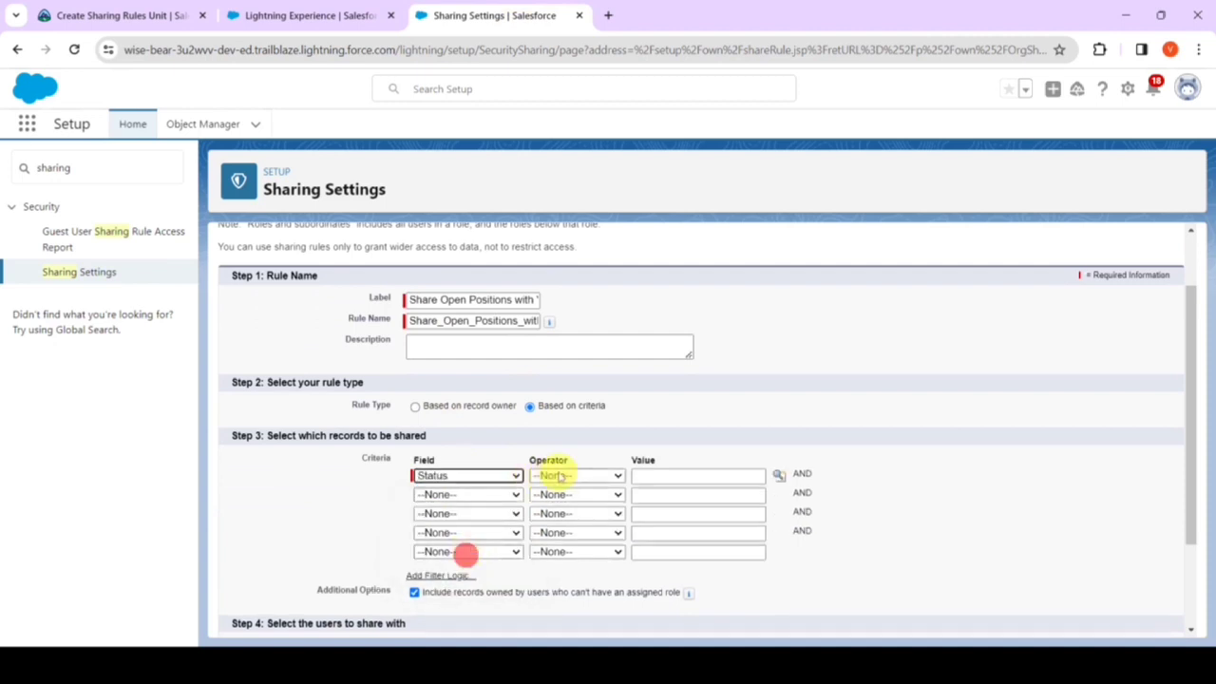
left_click(562, 475)
left_click(561, 503)
left_click(779, 475)
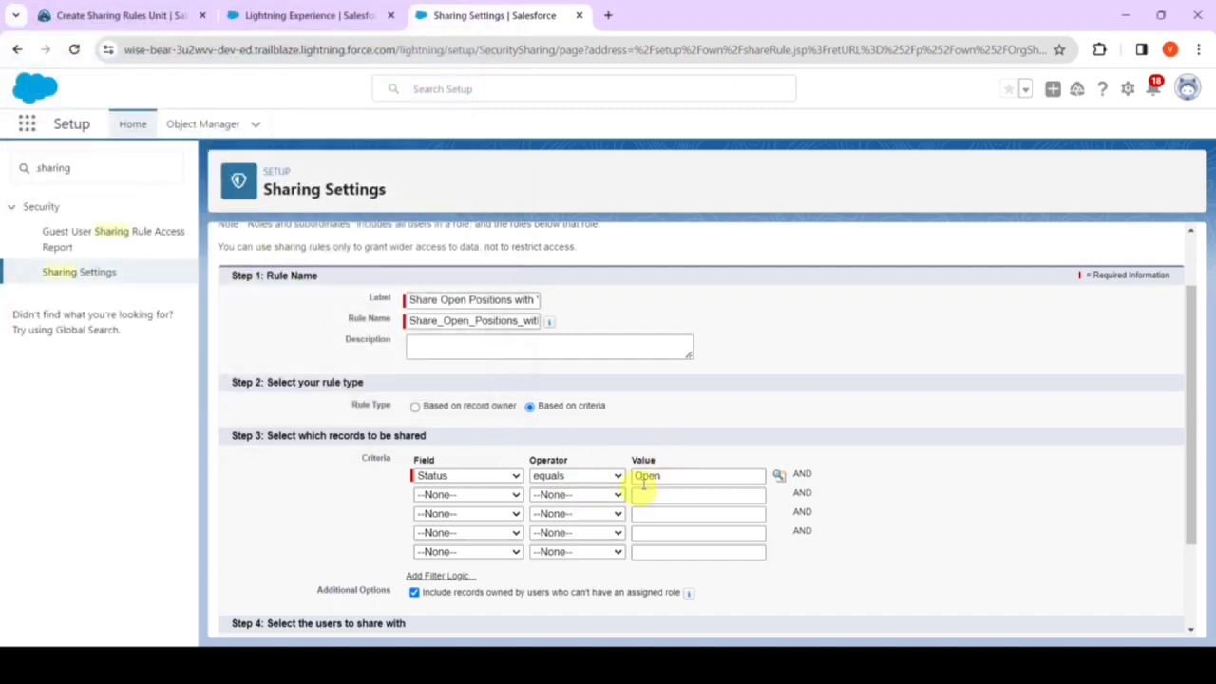
Step: Share the matching positions with the VPs public group, save and confirm the rule, and review the Position sharing rules list
scroll(564, 437, "down", 3)
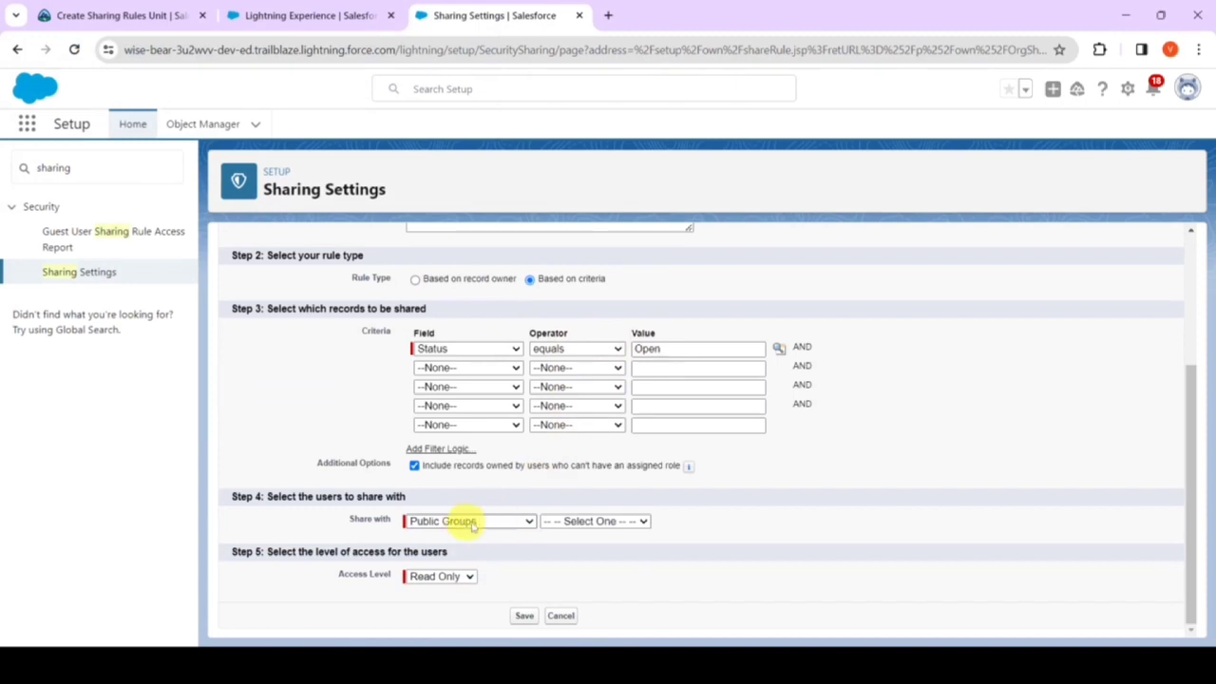
left_click(580, 520)
left_click(578, 559)
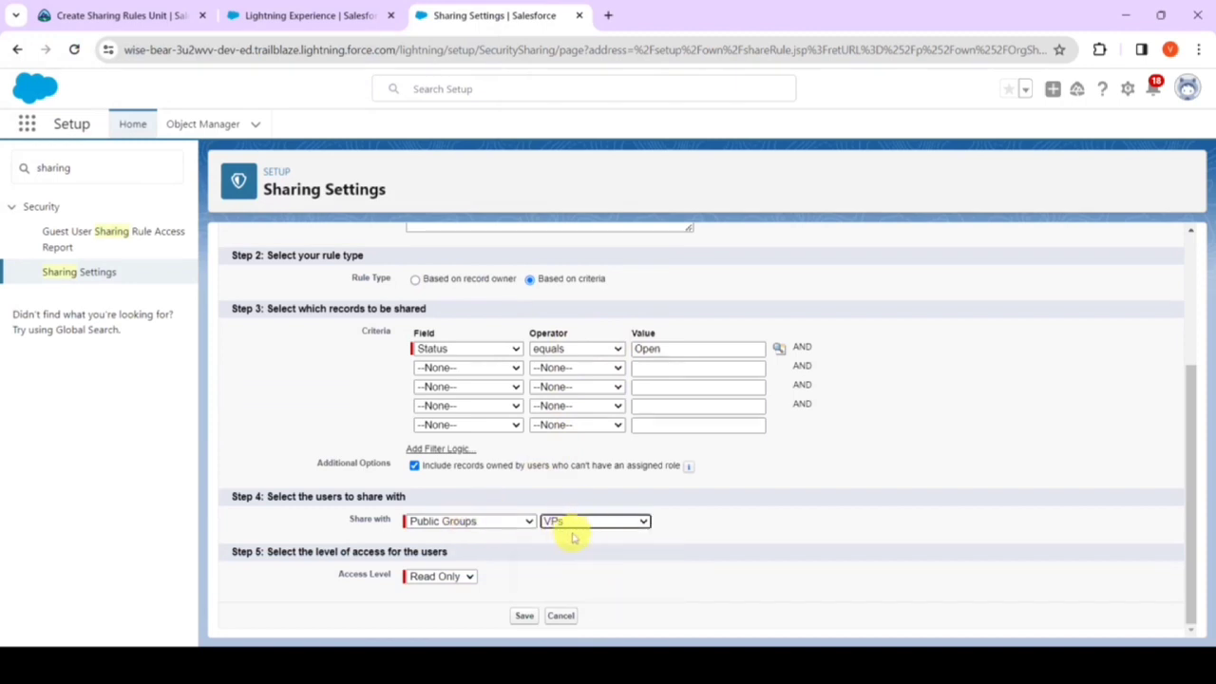
left_click(524, 616)
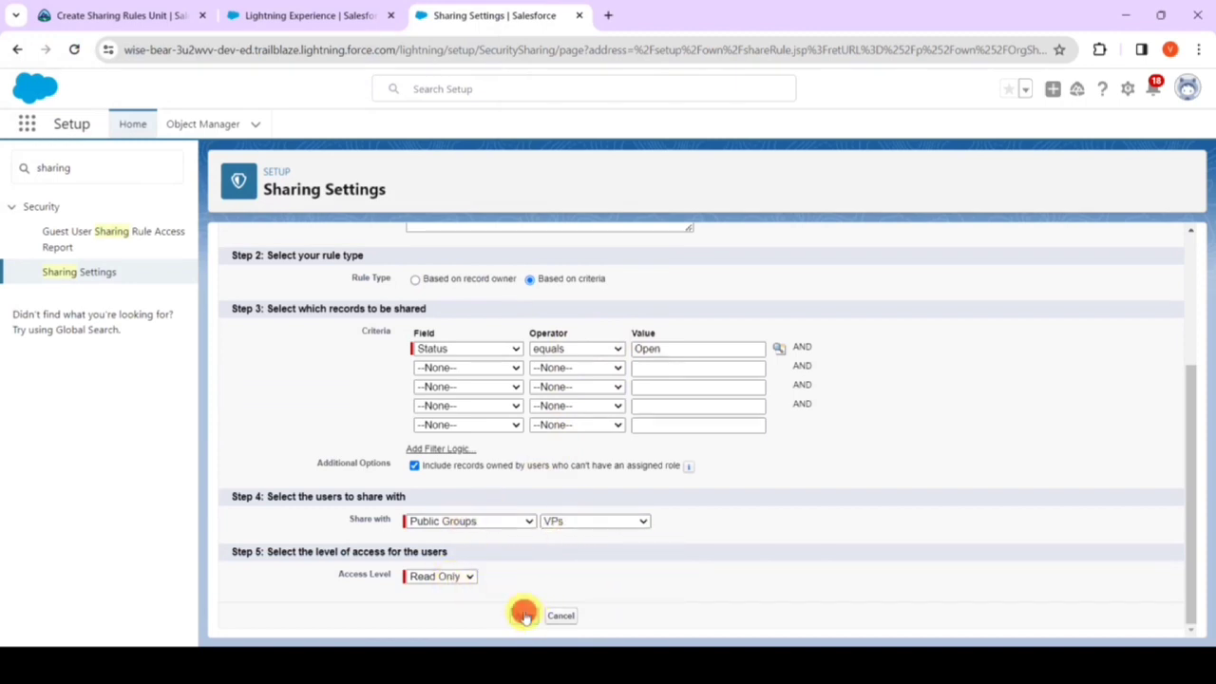
left_click(677, 183)
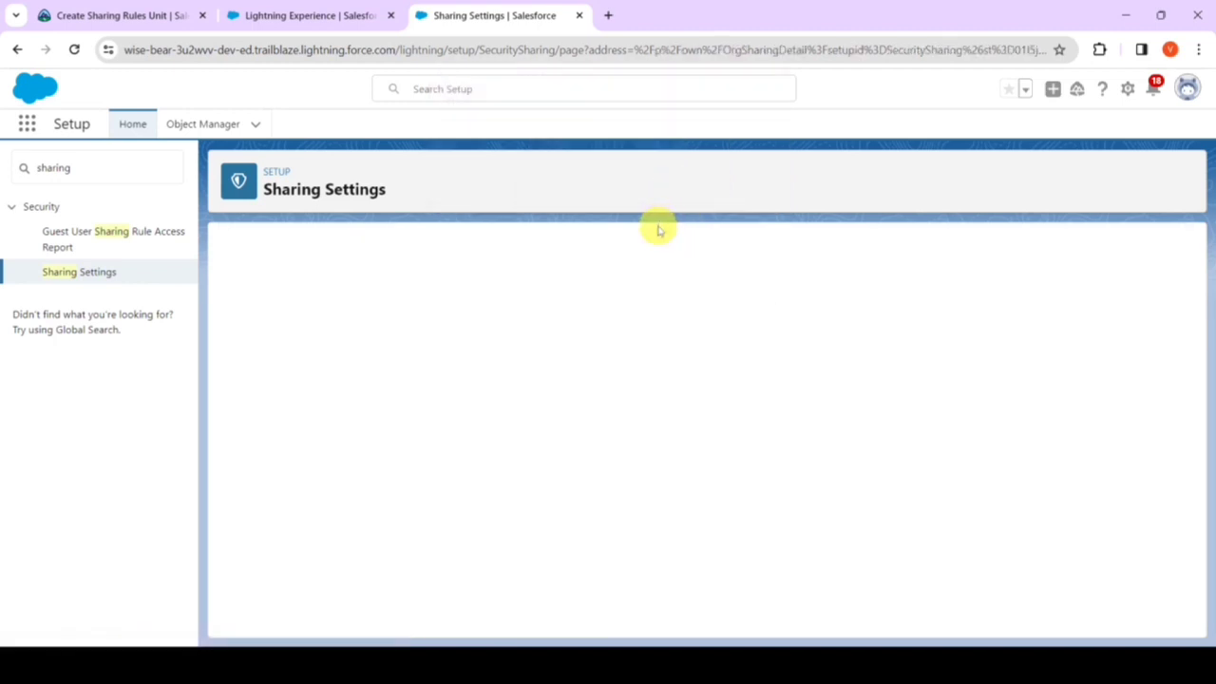
scroll(613, 276, "down", 5)
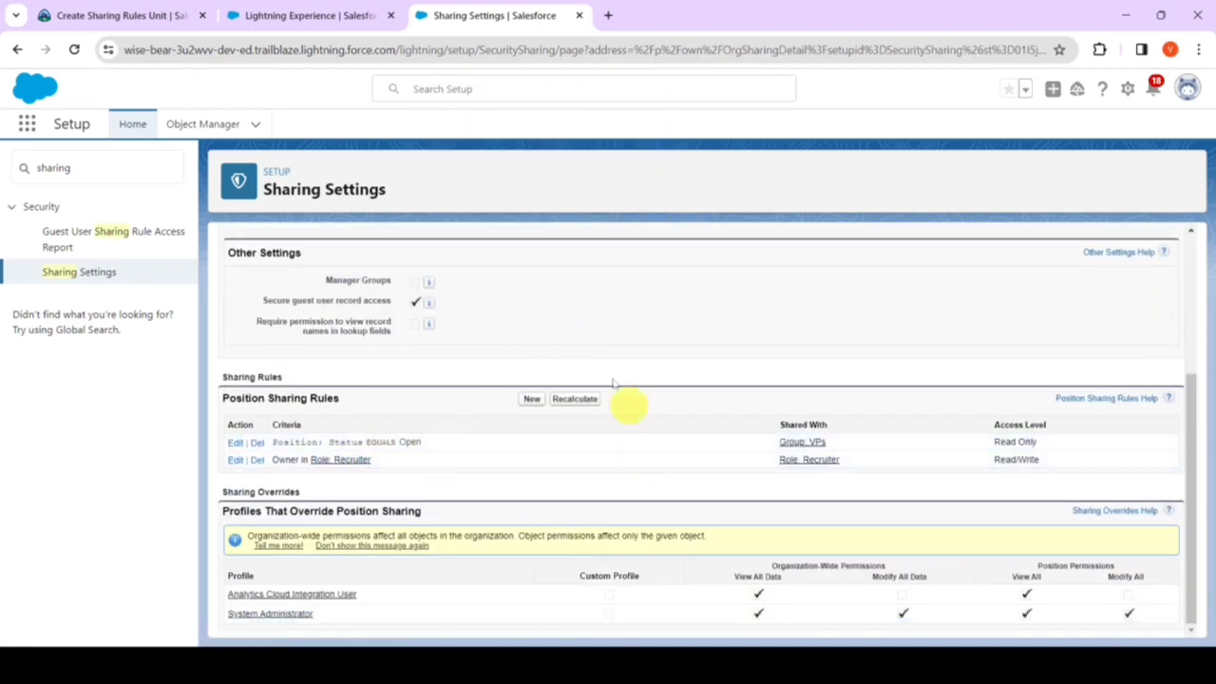
Step: Return to the Trailhead unit and submit the step for verification to earn 100 points
left_click(97, 13)
scroll(274, 434, "down", 6)
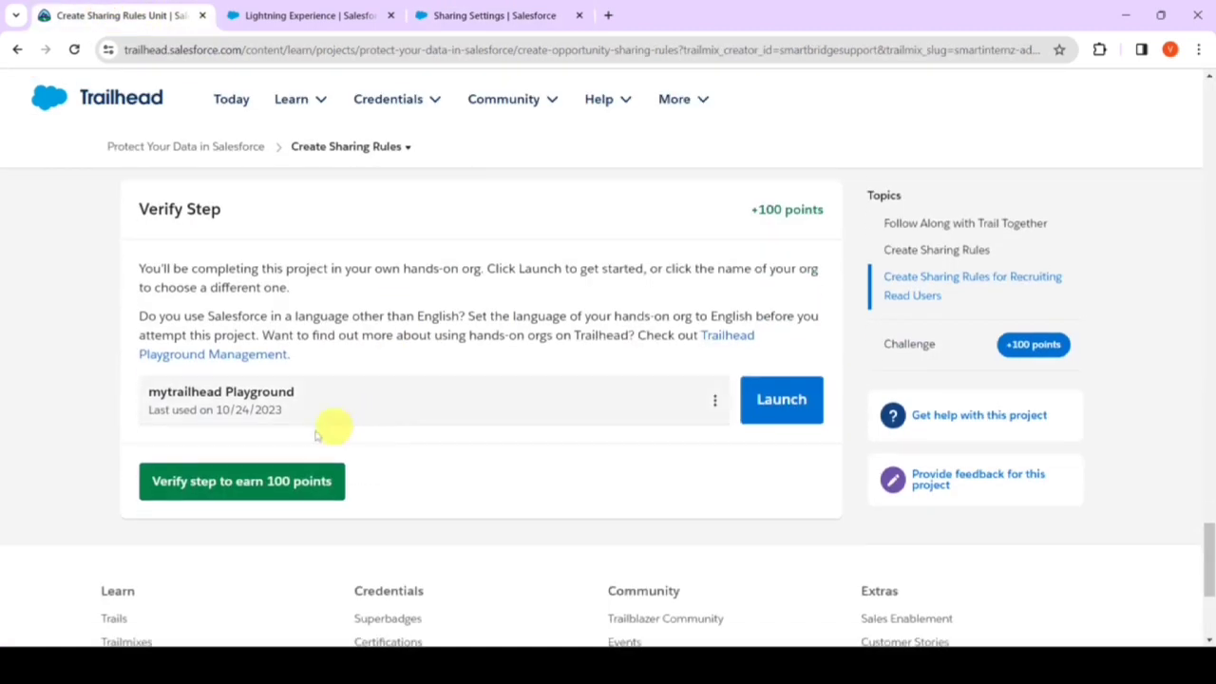
left_click(271, 484)
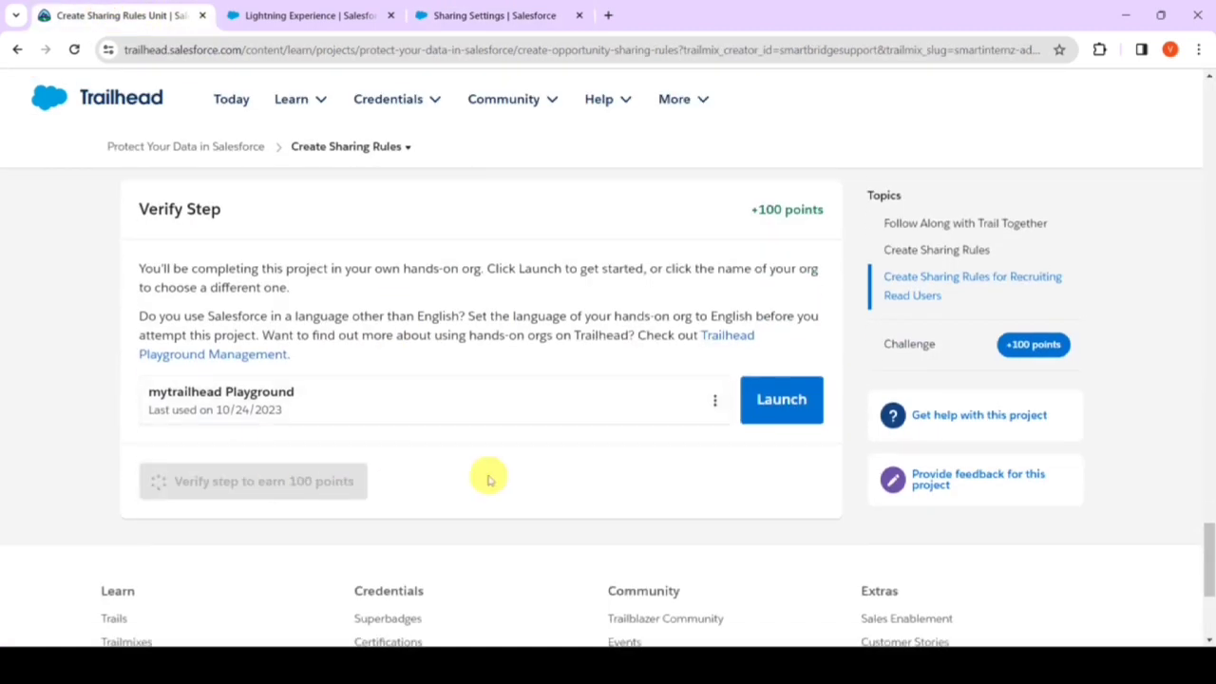